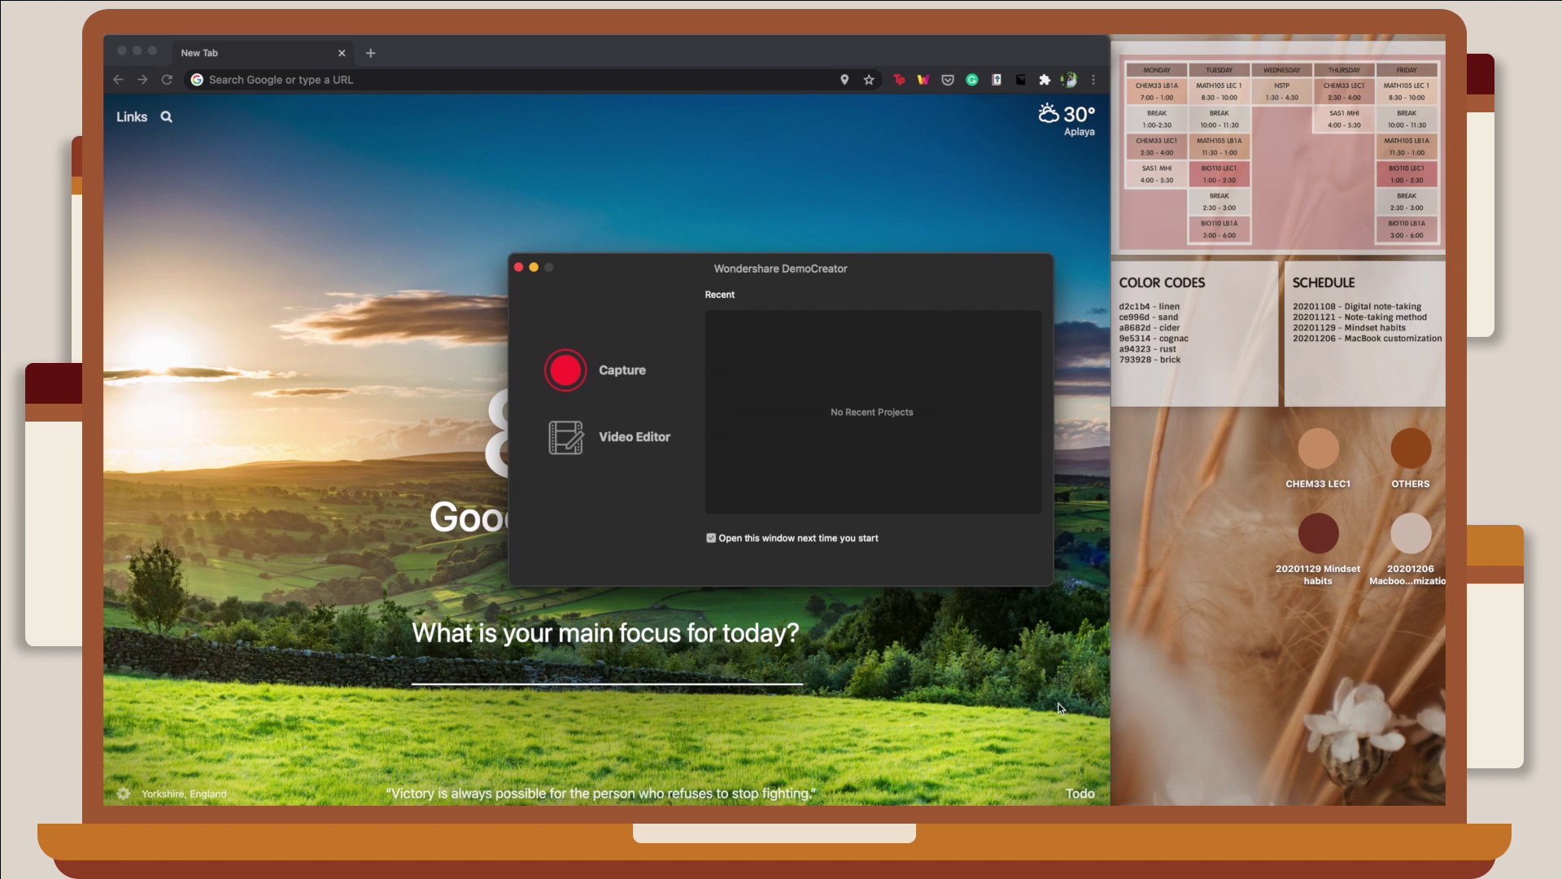
# - Start a new DemoCreator capture and limit the recording area to the browser window
pyautogui.click(571, 376)
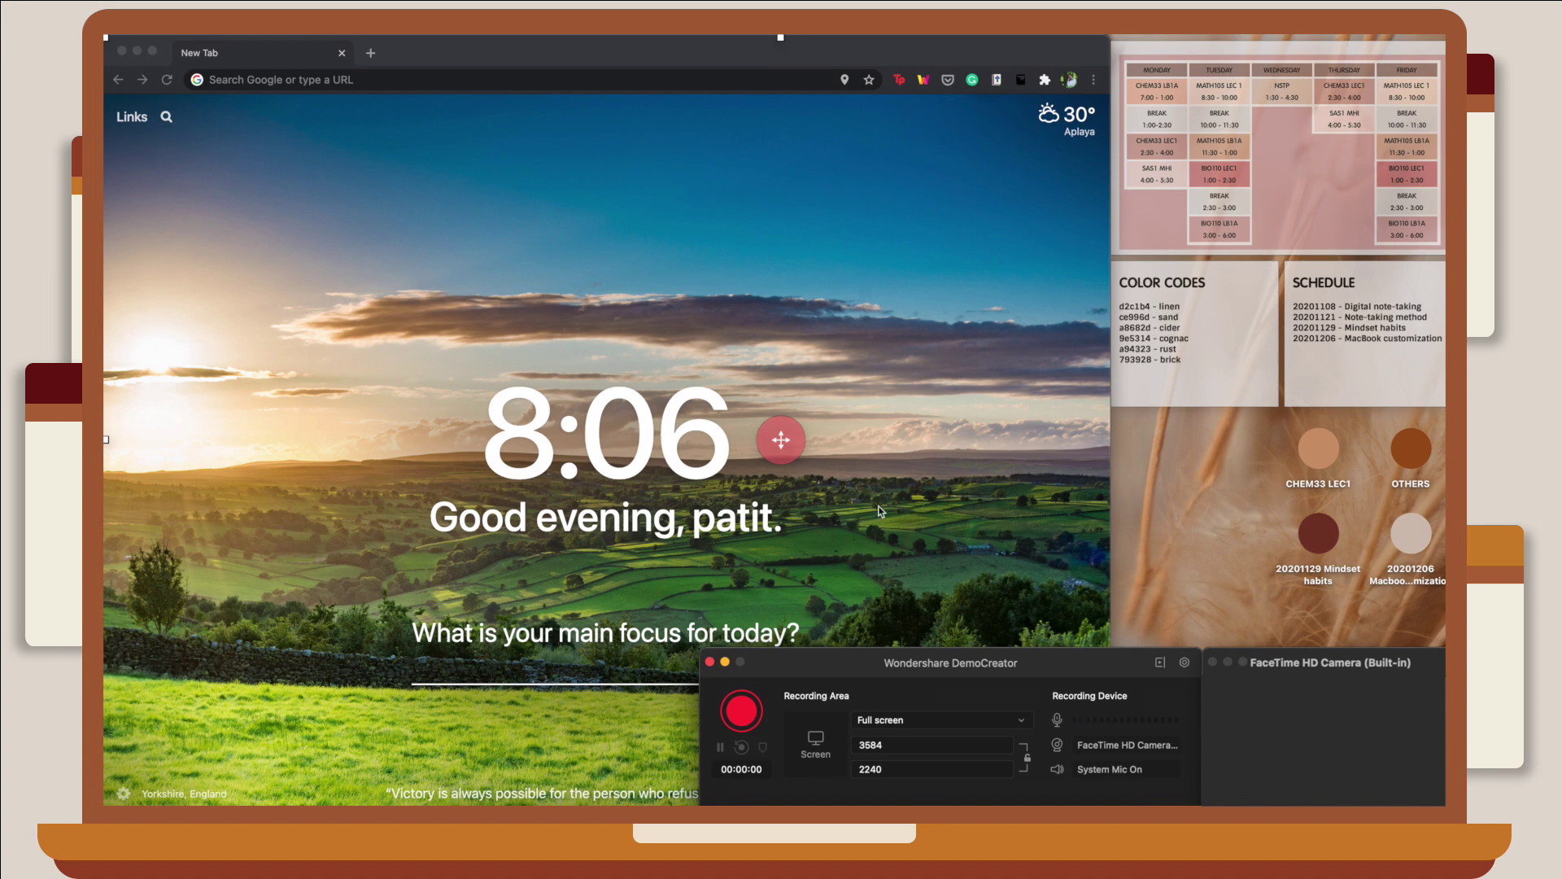
pyautogui.click(930, 718)
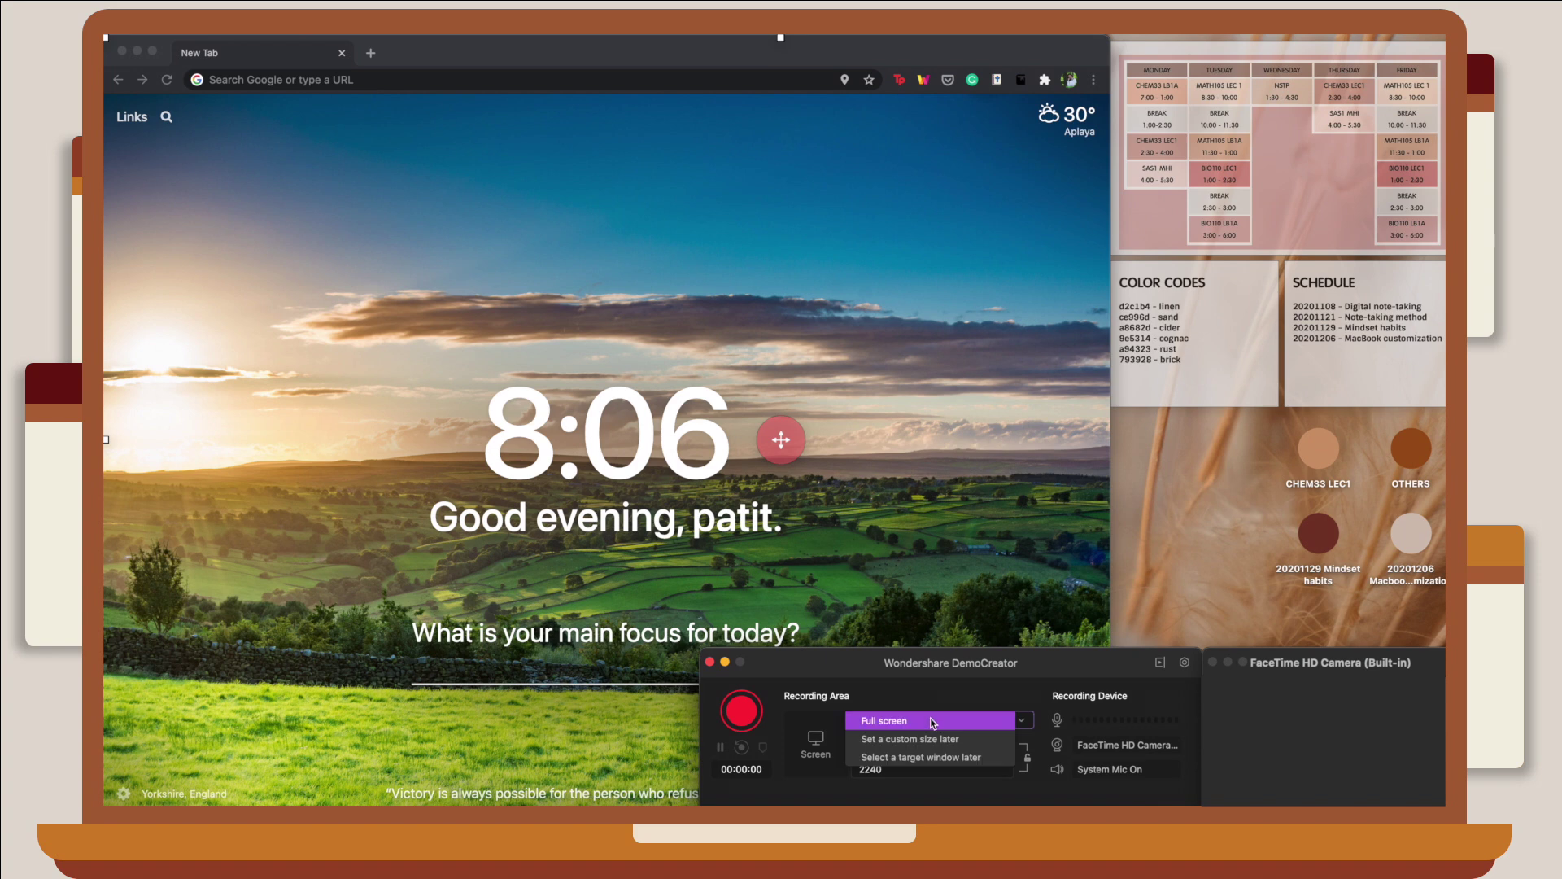
pyautogui.click(941, 757)
pyautogui.click(867, 636)
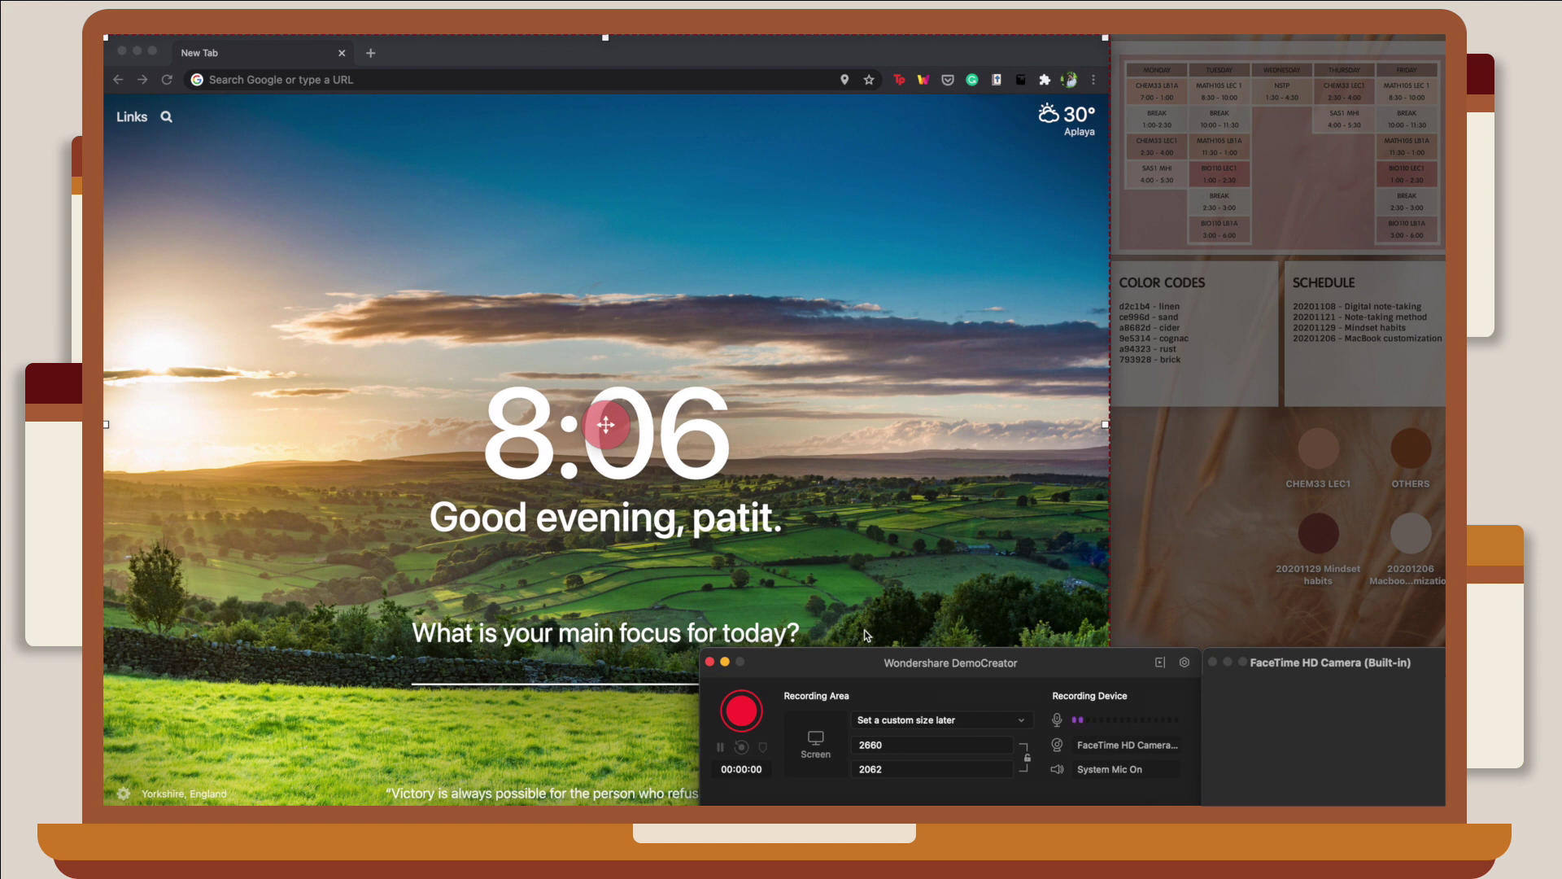
# - Review the Audio and Camera tabs of the capture settings
pyautogui.click(1184, 661)
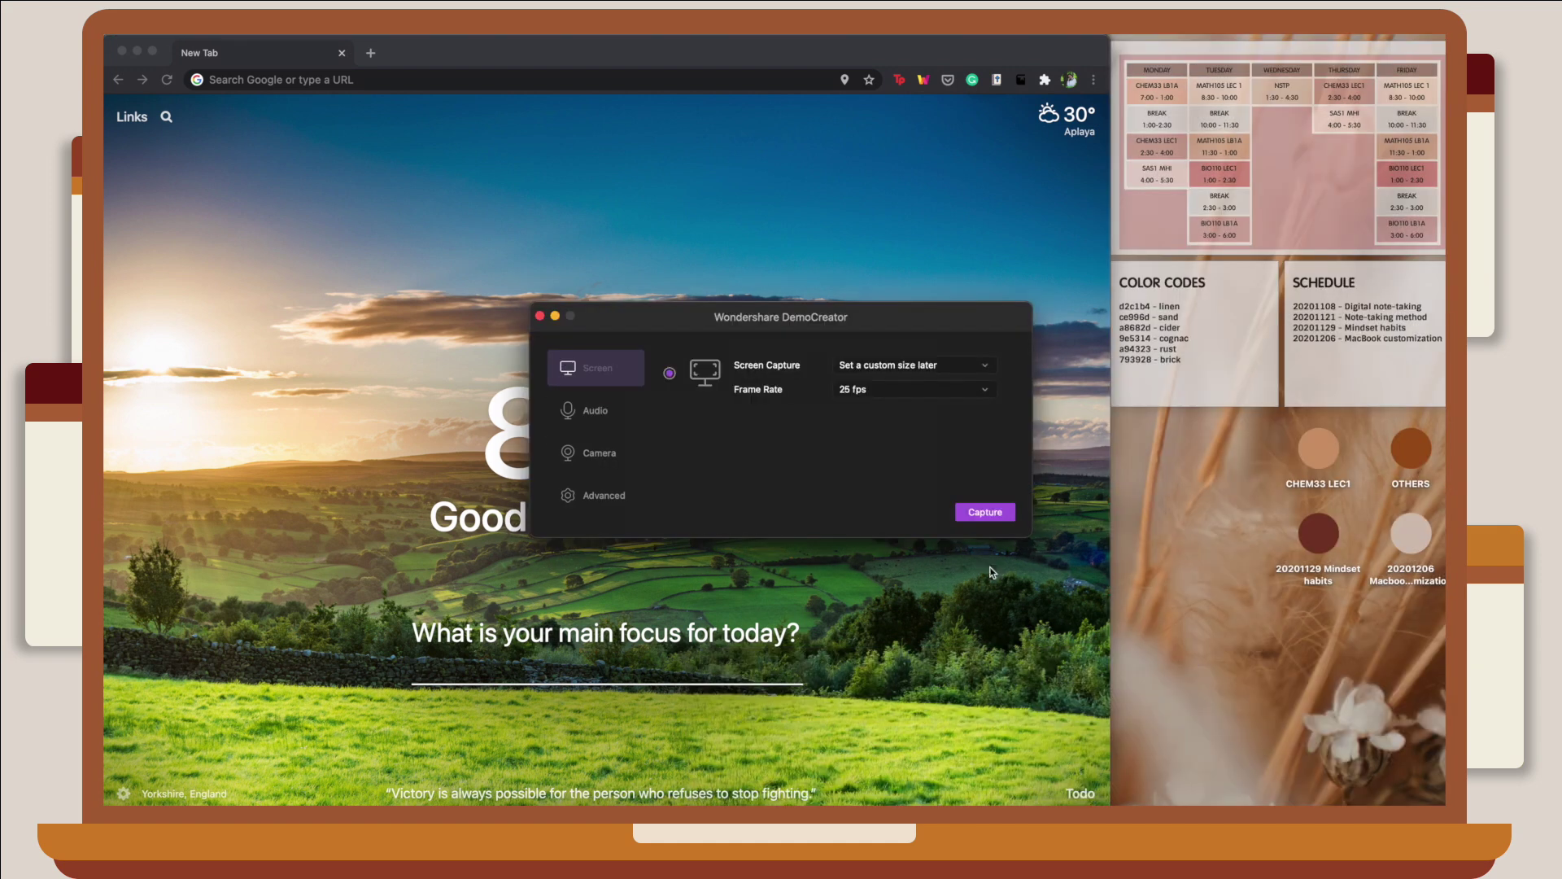
pyautogui.click(583, 422)
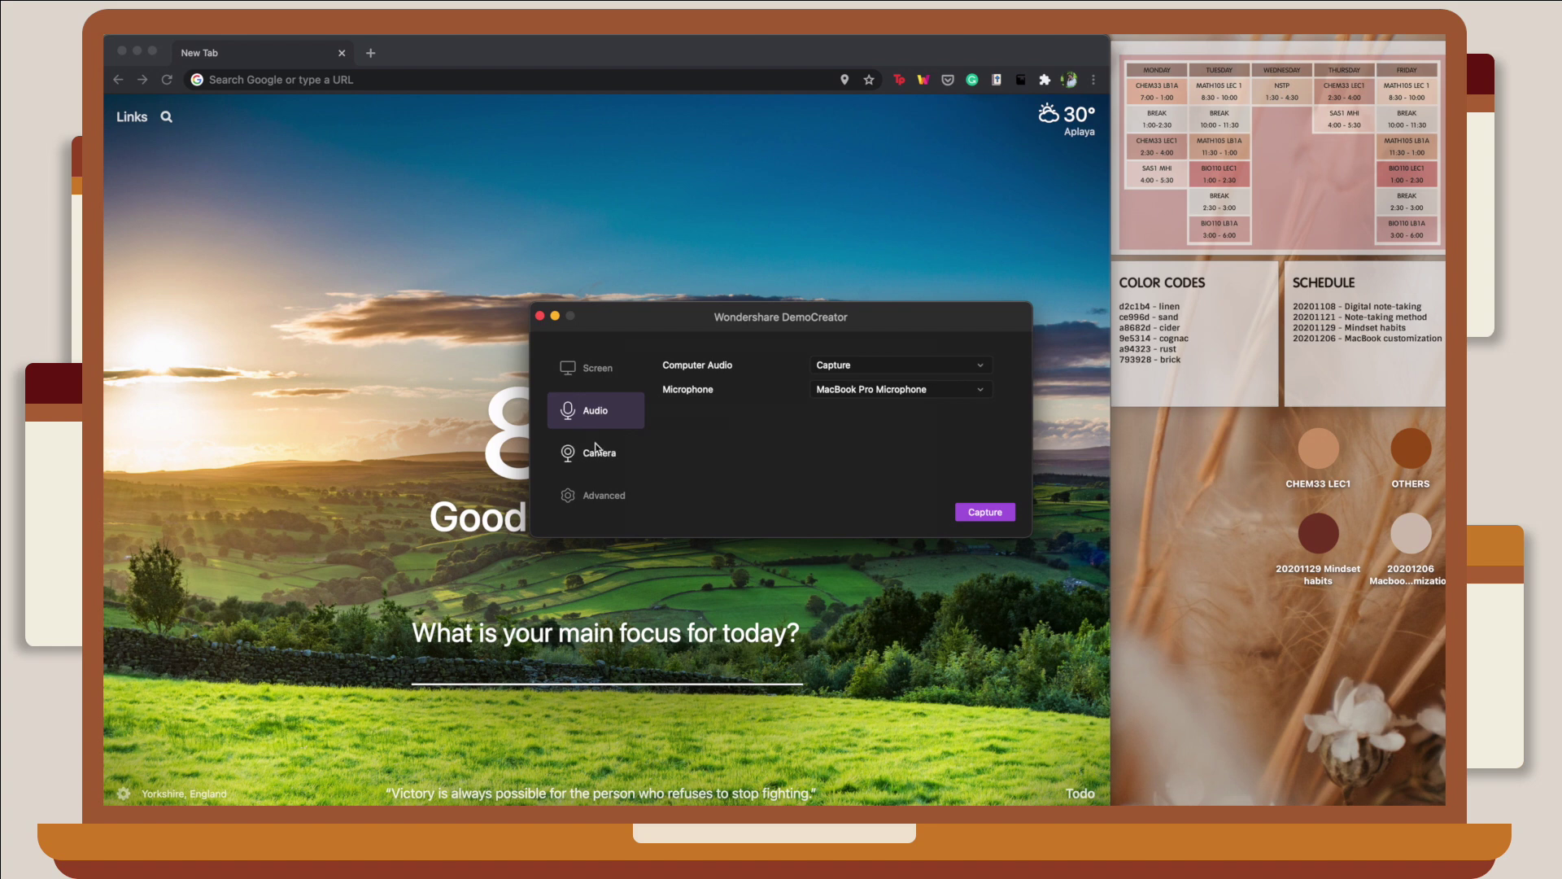
pyautogui.click(608, 461)
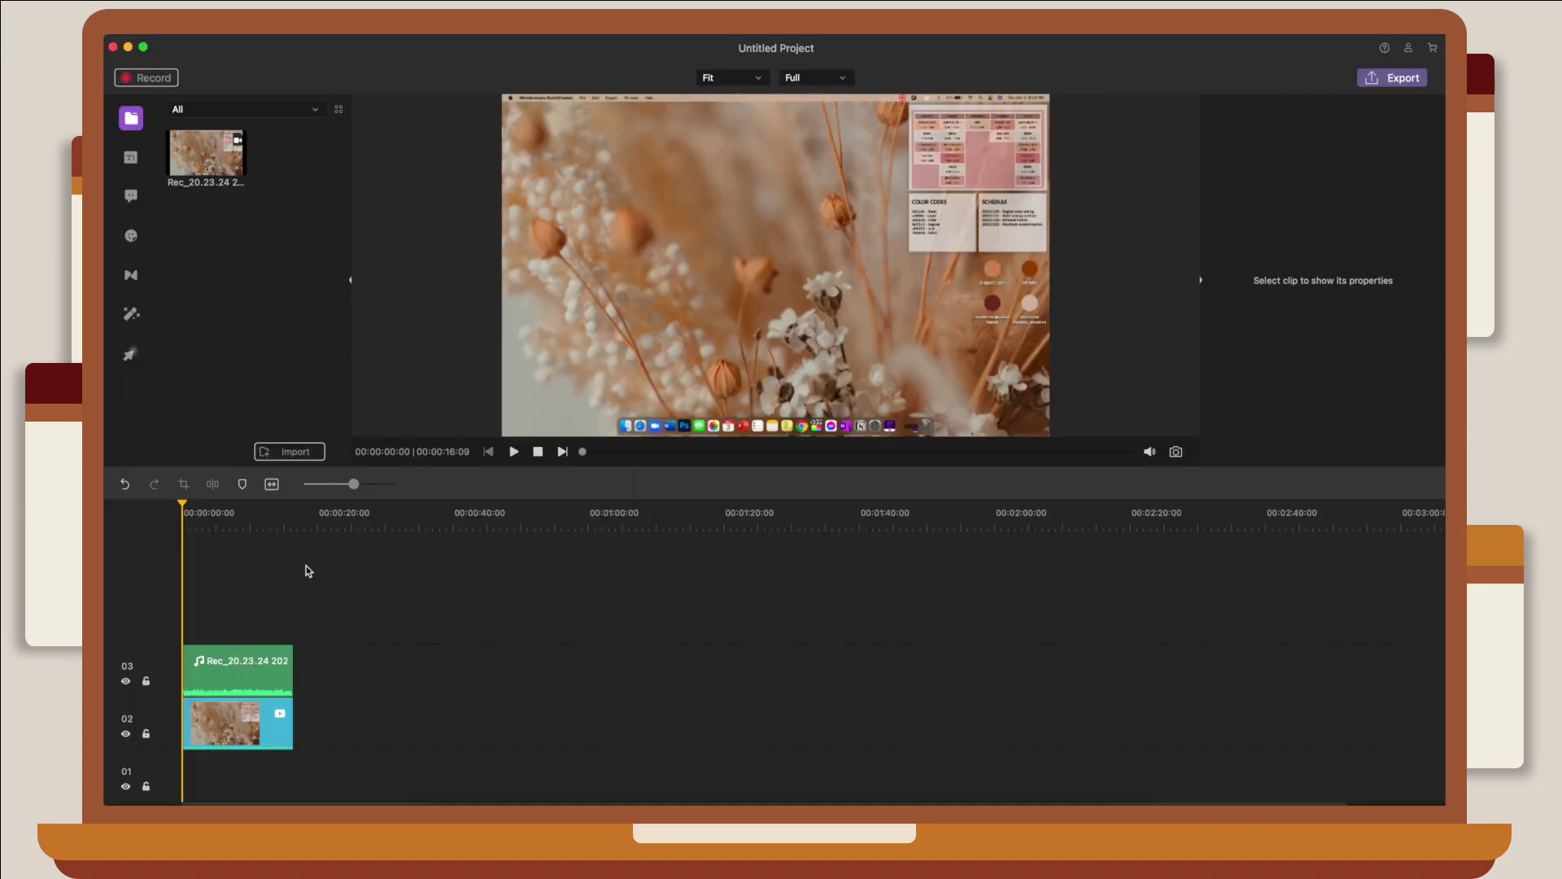
# - Check the Import options, then browse the Titles, Annotations, Stickers, Transitions, Effects and Cursor libraries
pyautogui.click(295, 455)
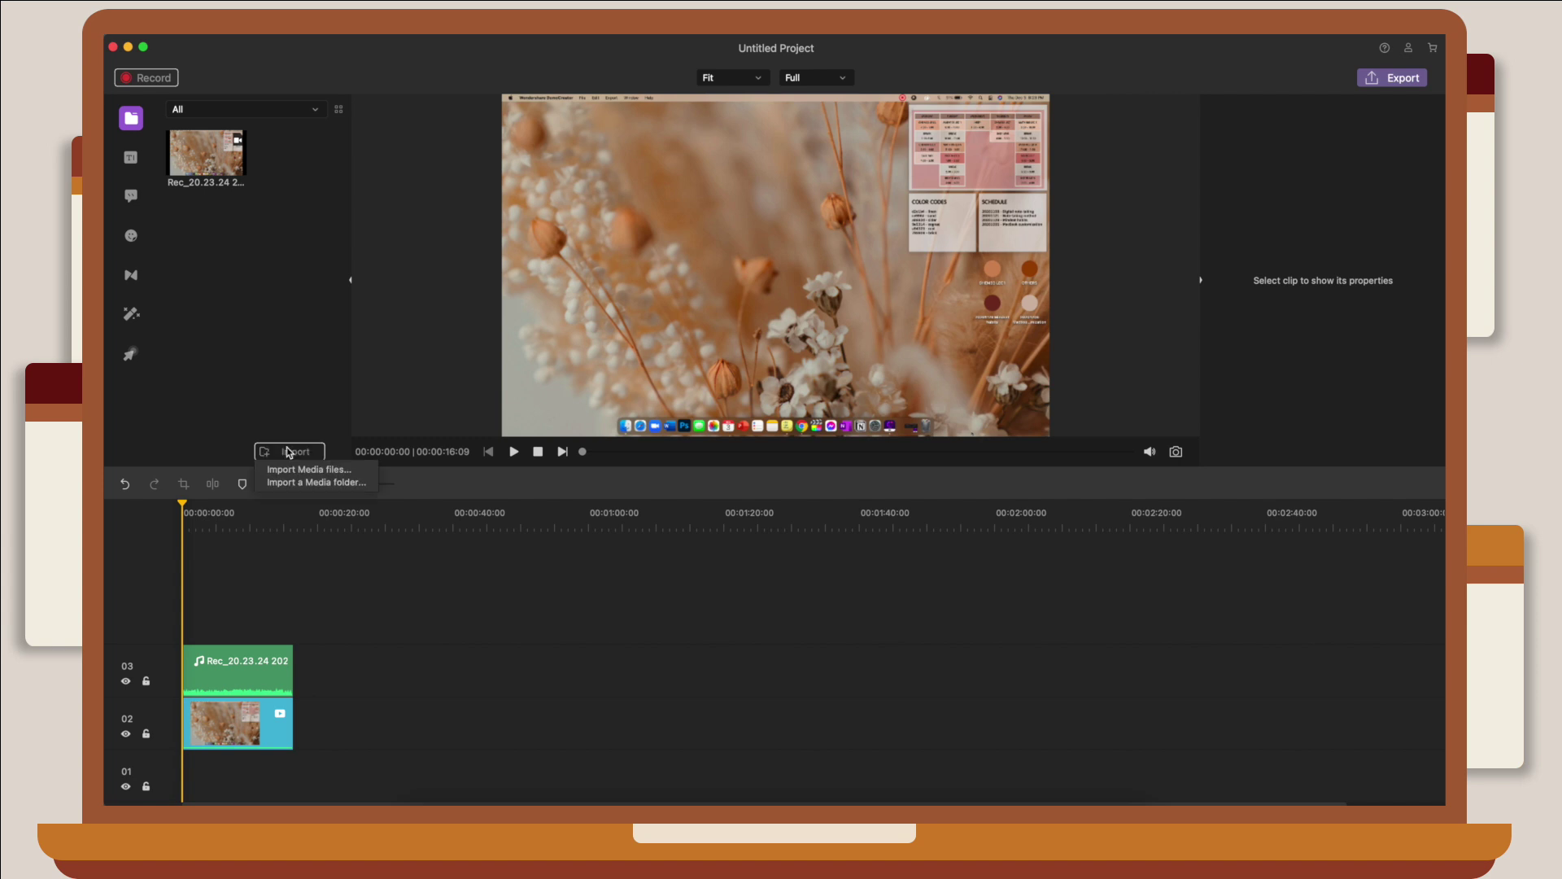
pyautogui.click(216, 285)
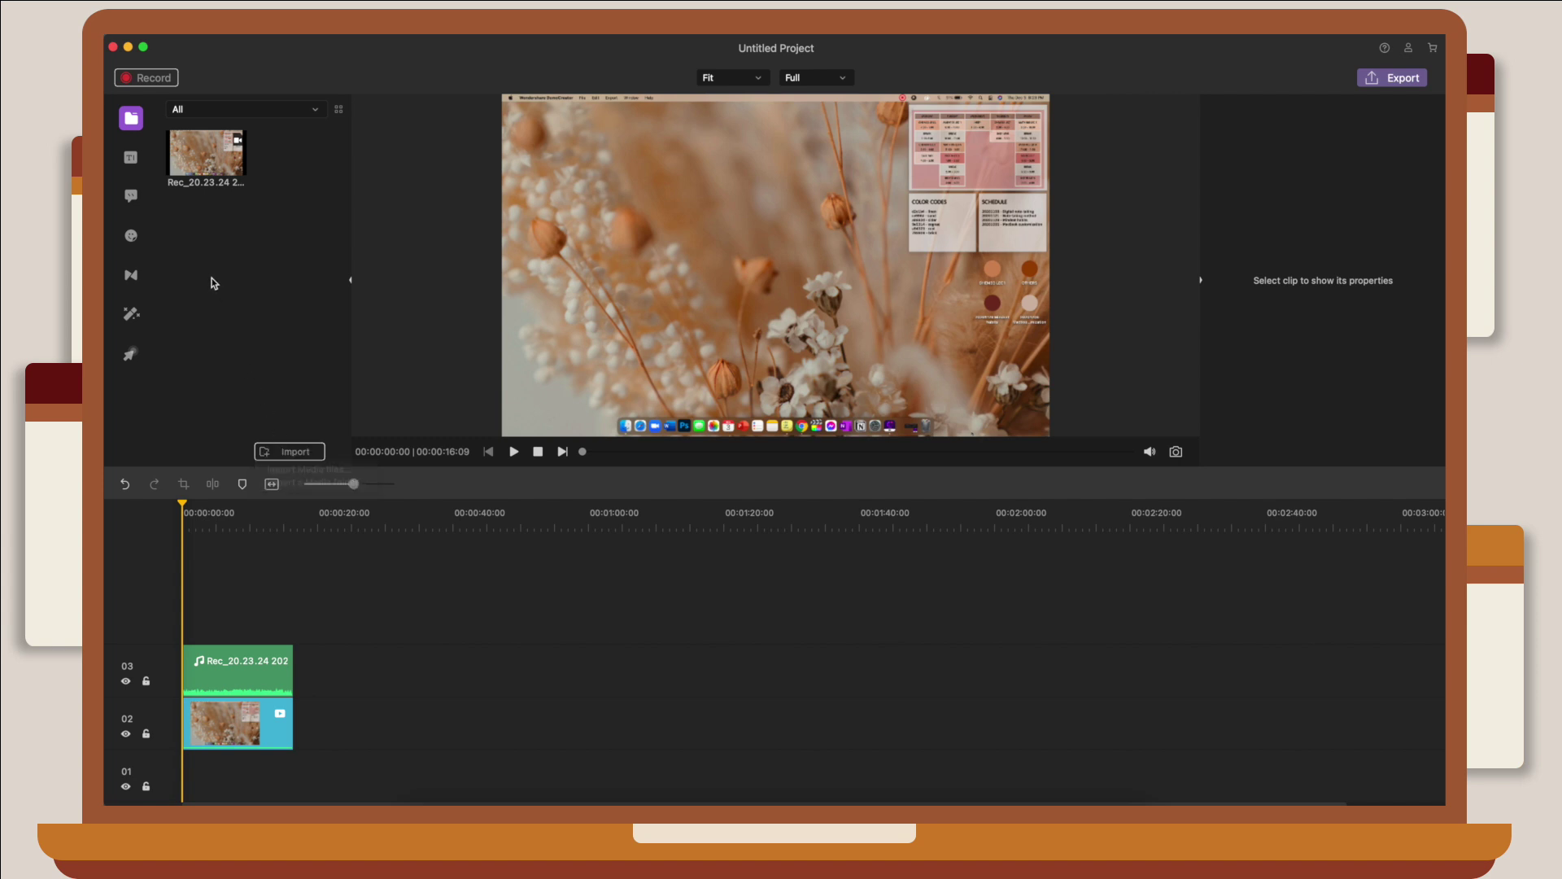
pyautogui.click(131, 159)
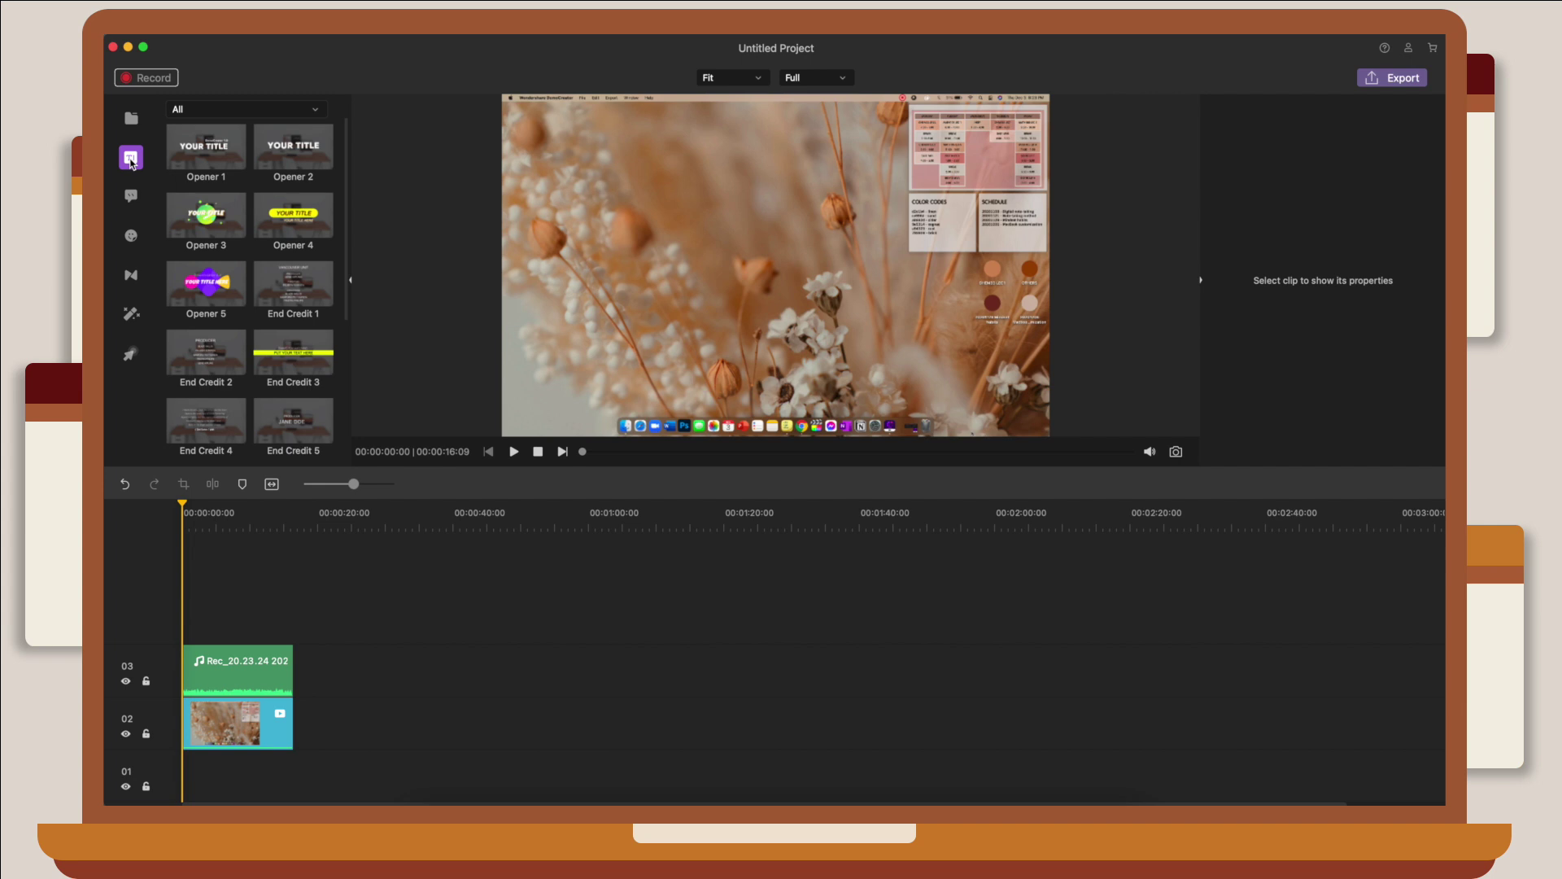
pyautogui.click(132, 195)
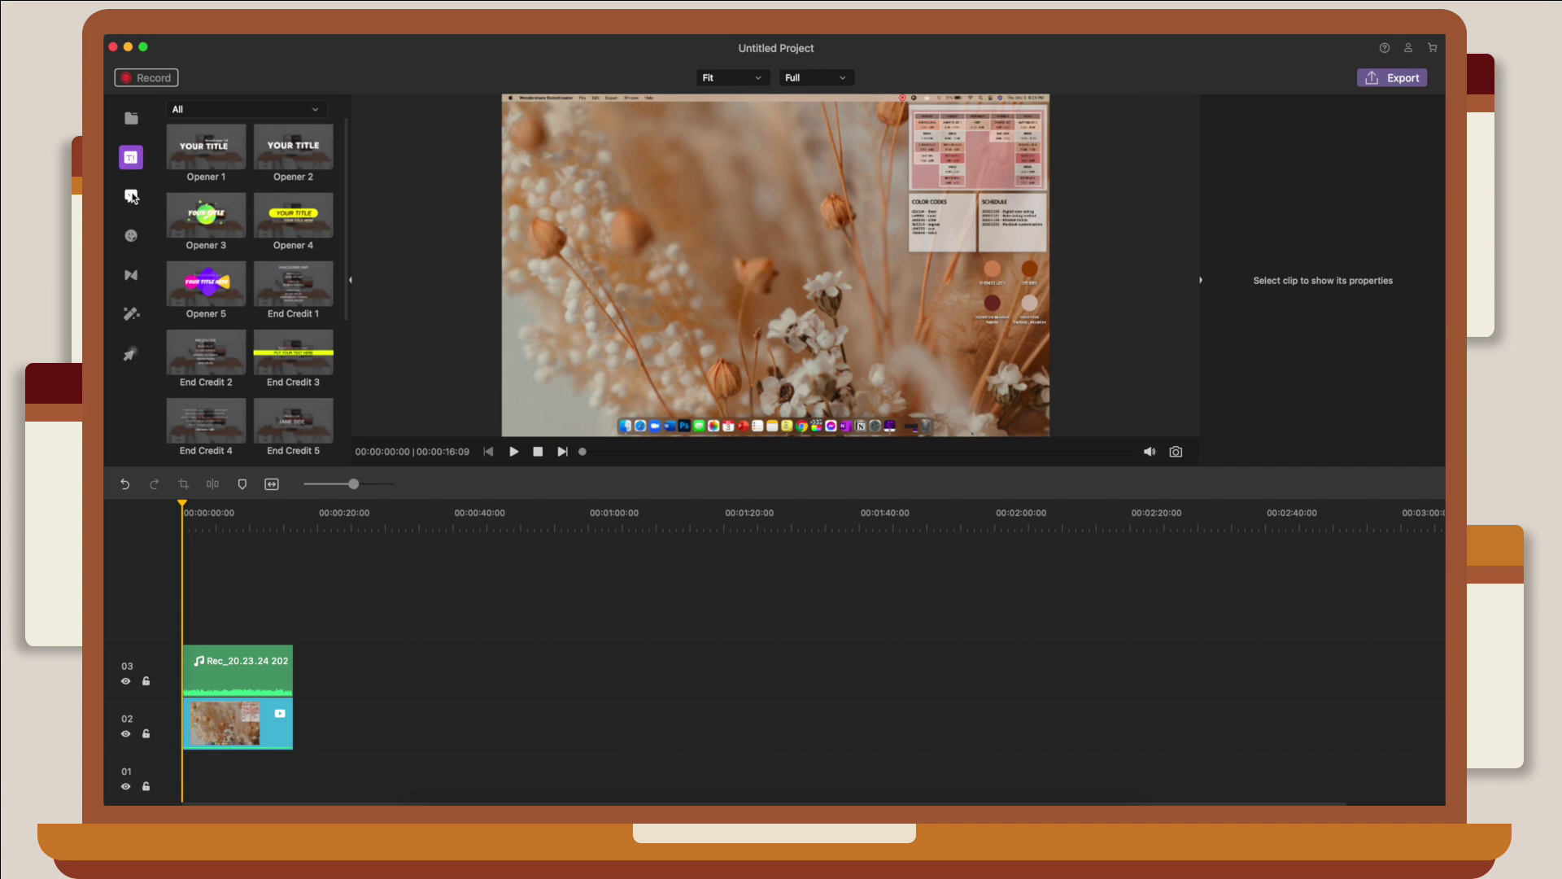
pyautogui.click(131, 235)
pyautogui.click(132, 274)
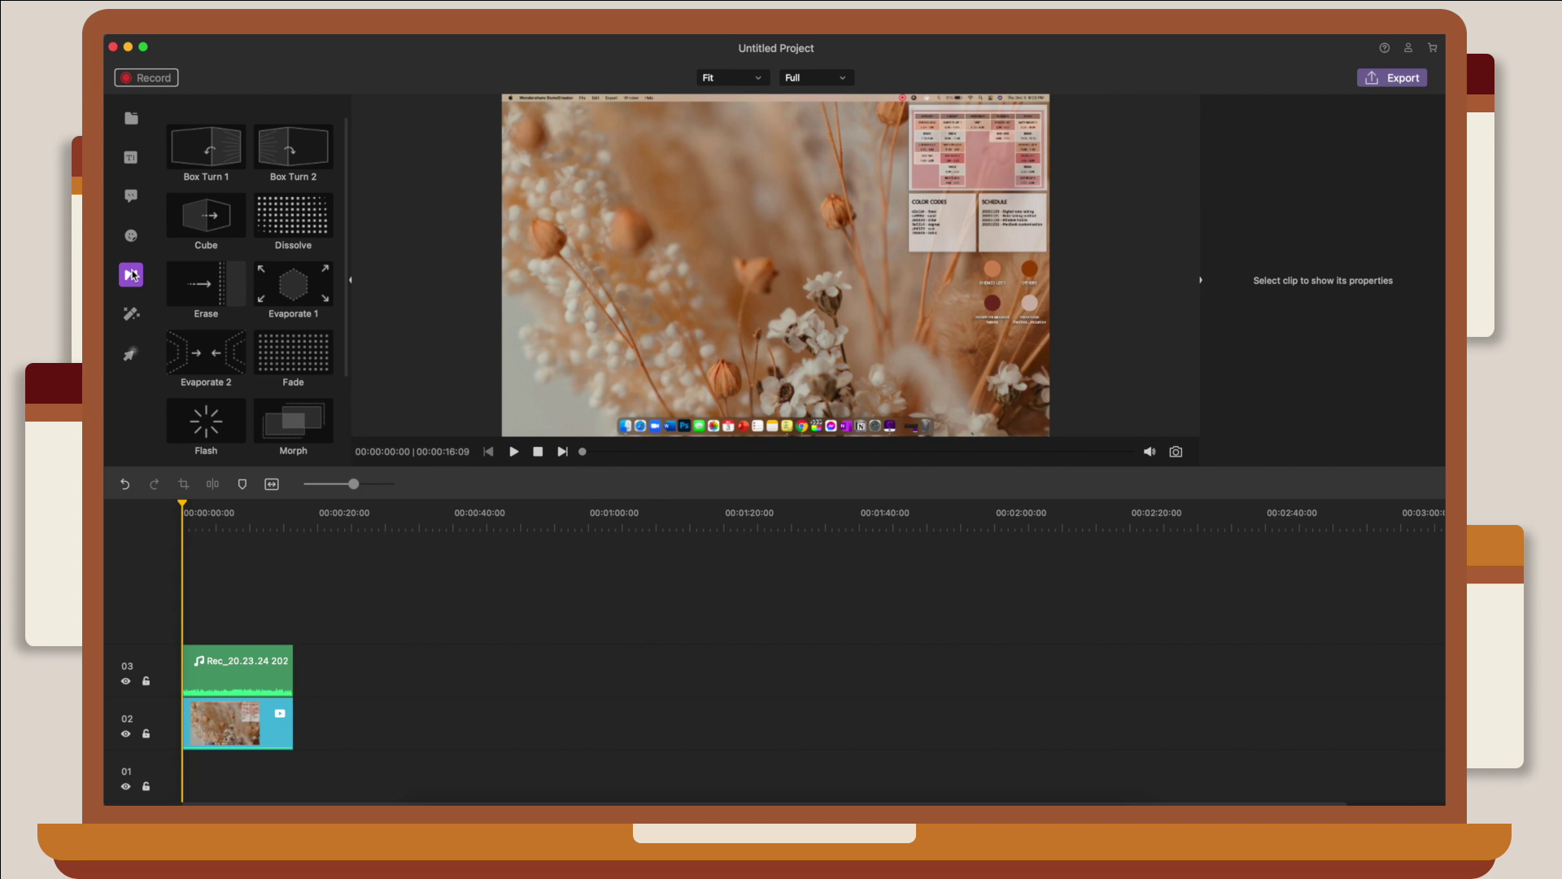
pyautogui.click(132, 312)
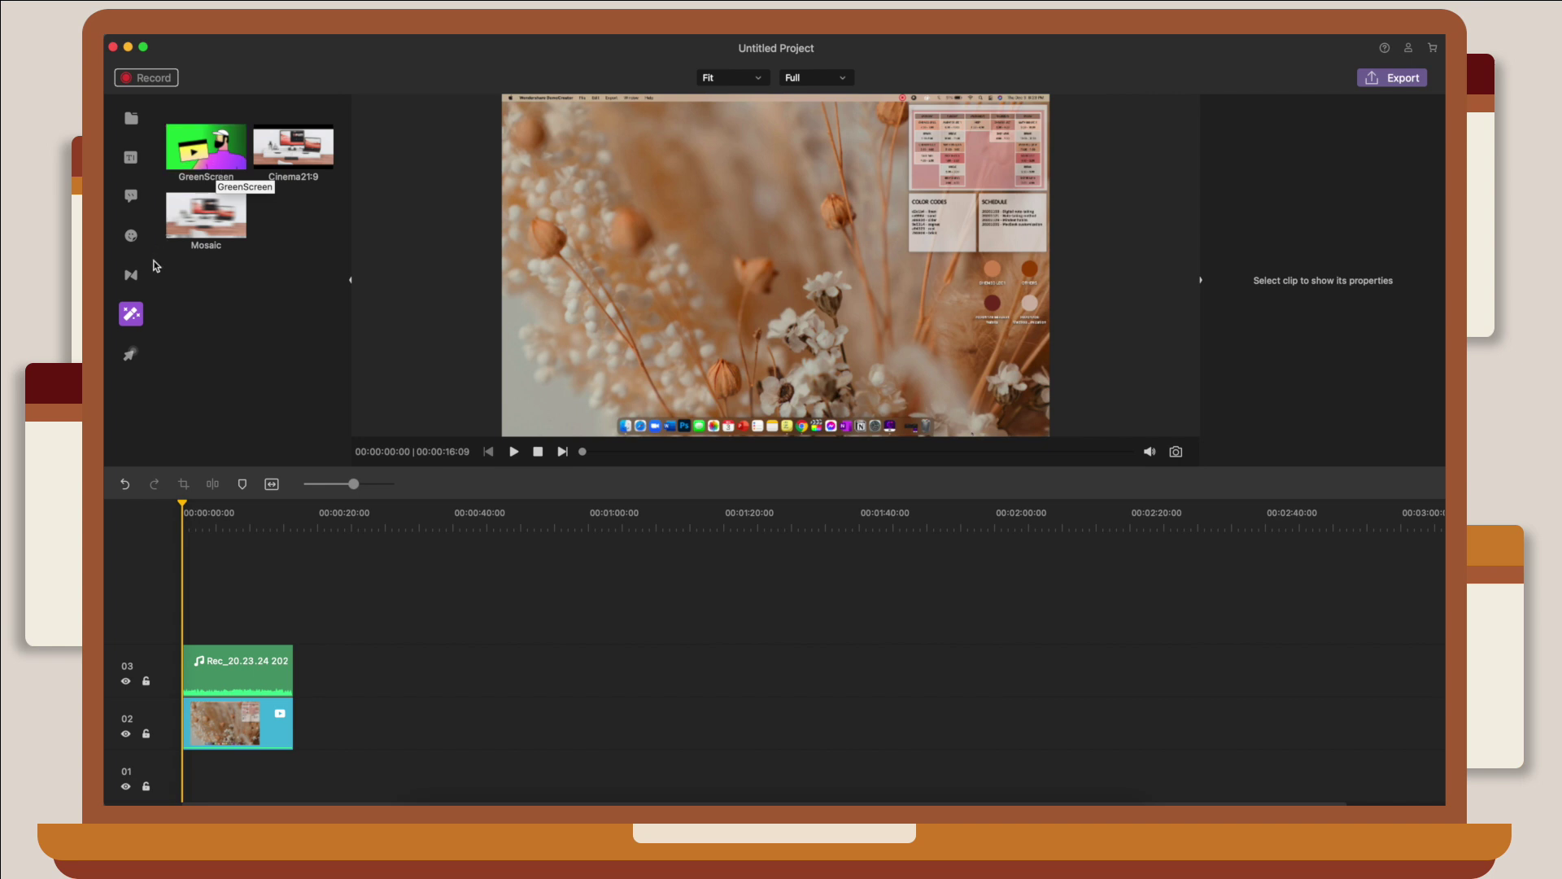
pyautogui.click(132, 355)
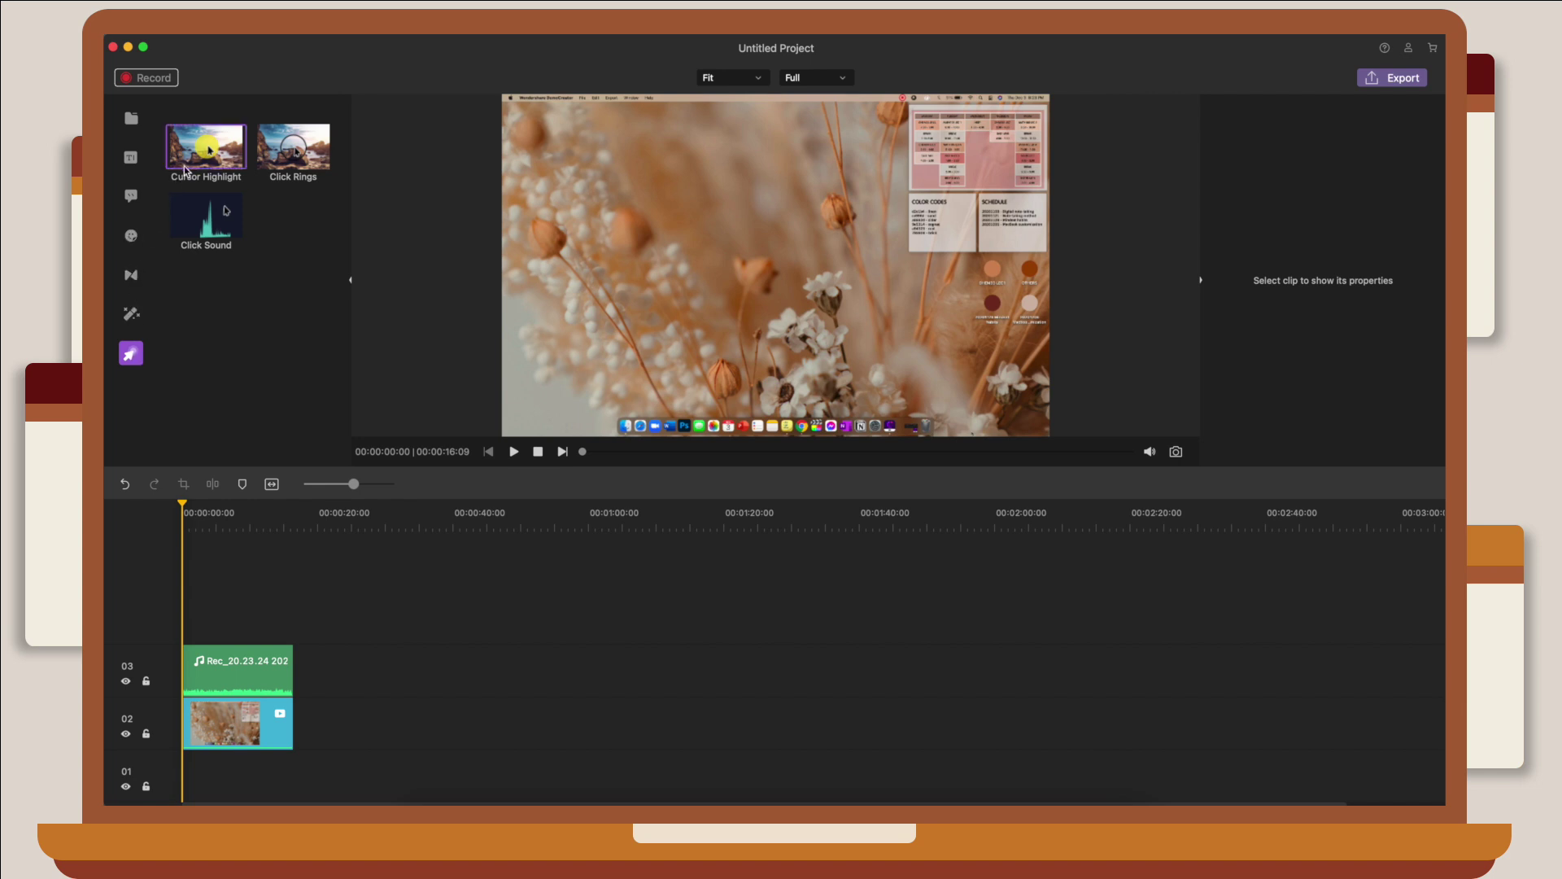
# - Apply Cursor Highlight to the recorded clip and preview it at 00:00:07:05
pyautogui.moveTo(194, 163); pyautogui.dragTo(219, 708)
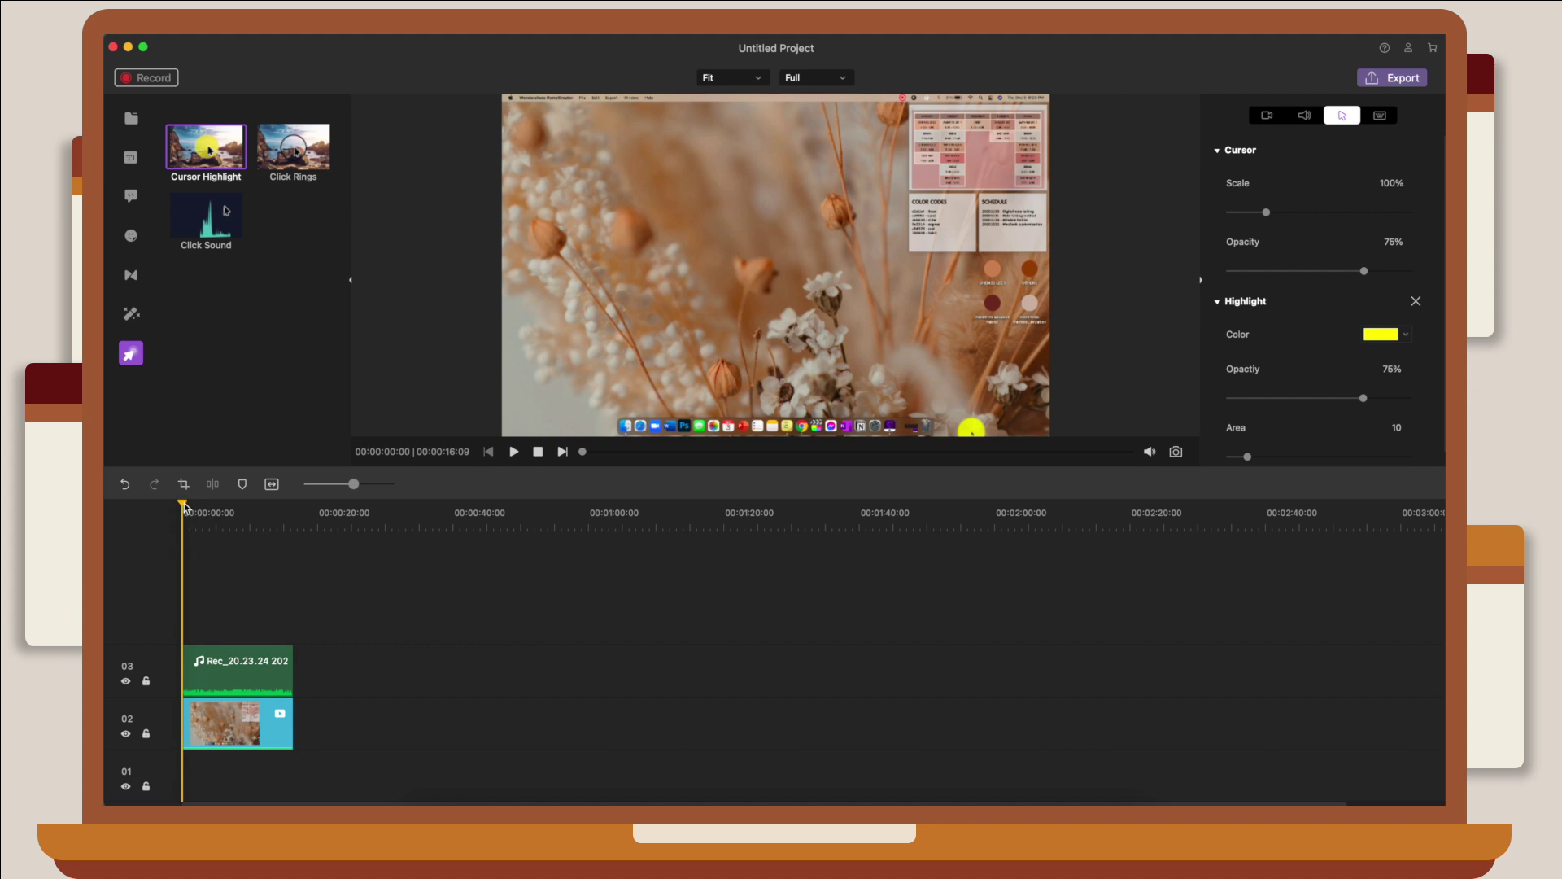
pyautogui.moveTo(183, 507); pyautogui.dragTo(230, 507)
pyautogui.click(1267, 115)
# - Scale the clip down to 92%, keeping its rotation at 0°
pyautogui.moveTo(1266, 212); pyautogui.dragTo(1264, 215)
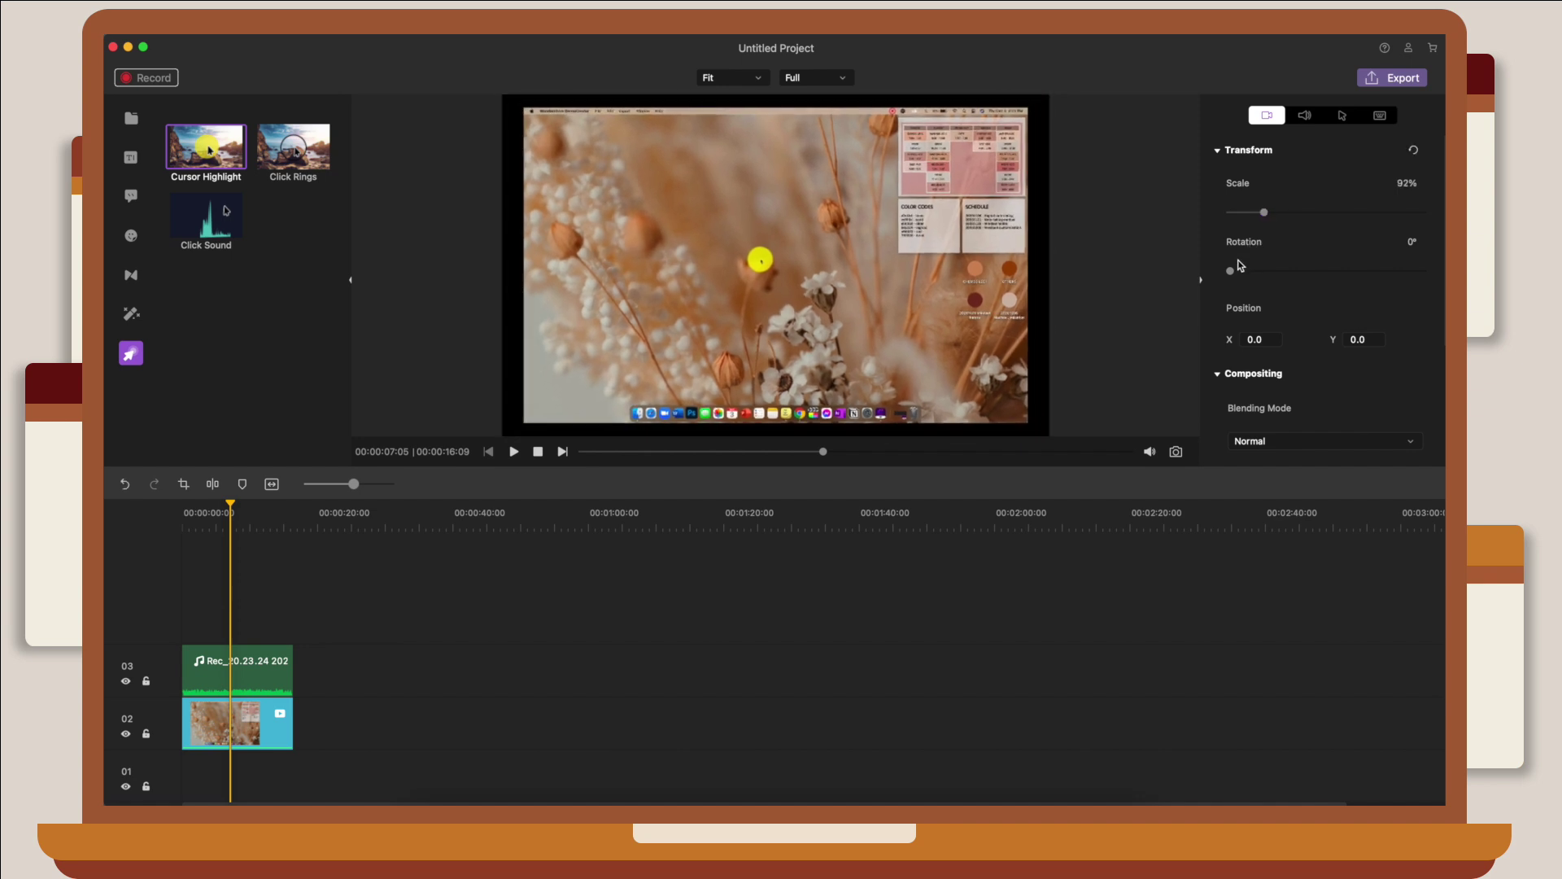
pyautogui.moveTo(1232, 271)
pyautogui.mouseDown()
pyautogui.moveTo(1257, 272)
pyautogui.moveTo(1234, 272)
pyautogui.mouseUp()
pyautogui.scroll(-5, 1297, 311)
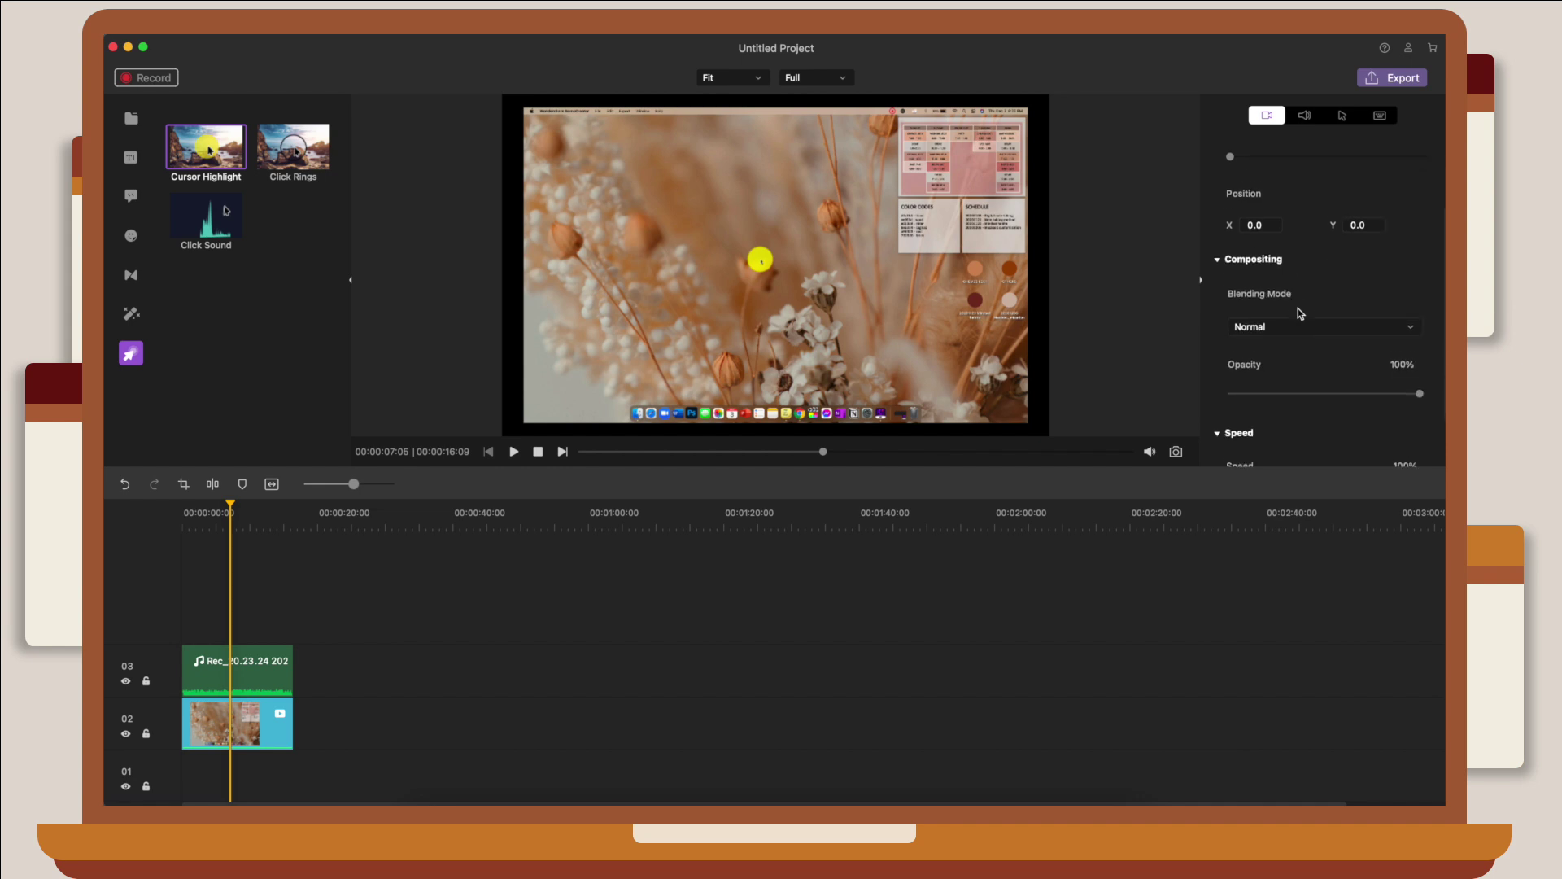
pyautogui.scroll(-1, 1298, 313)
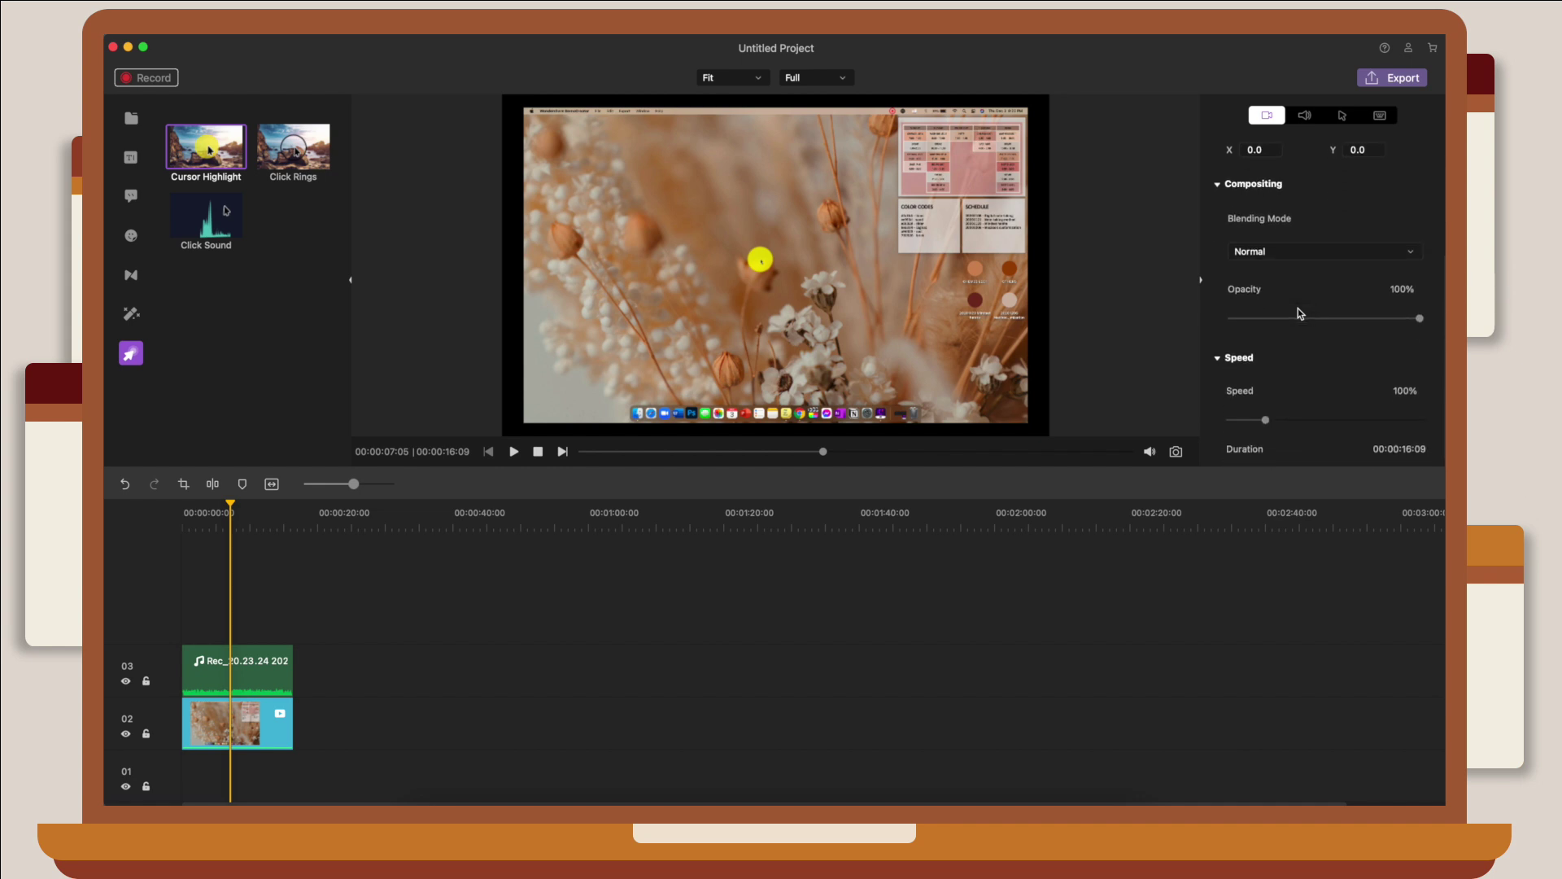
# - Change the cursor Highlight Color from yellow to dark crimson
pyautogui.click(1311, 116)
pyautogui.click(1340, 117)
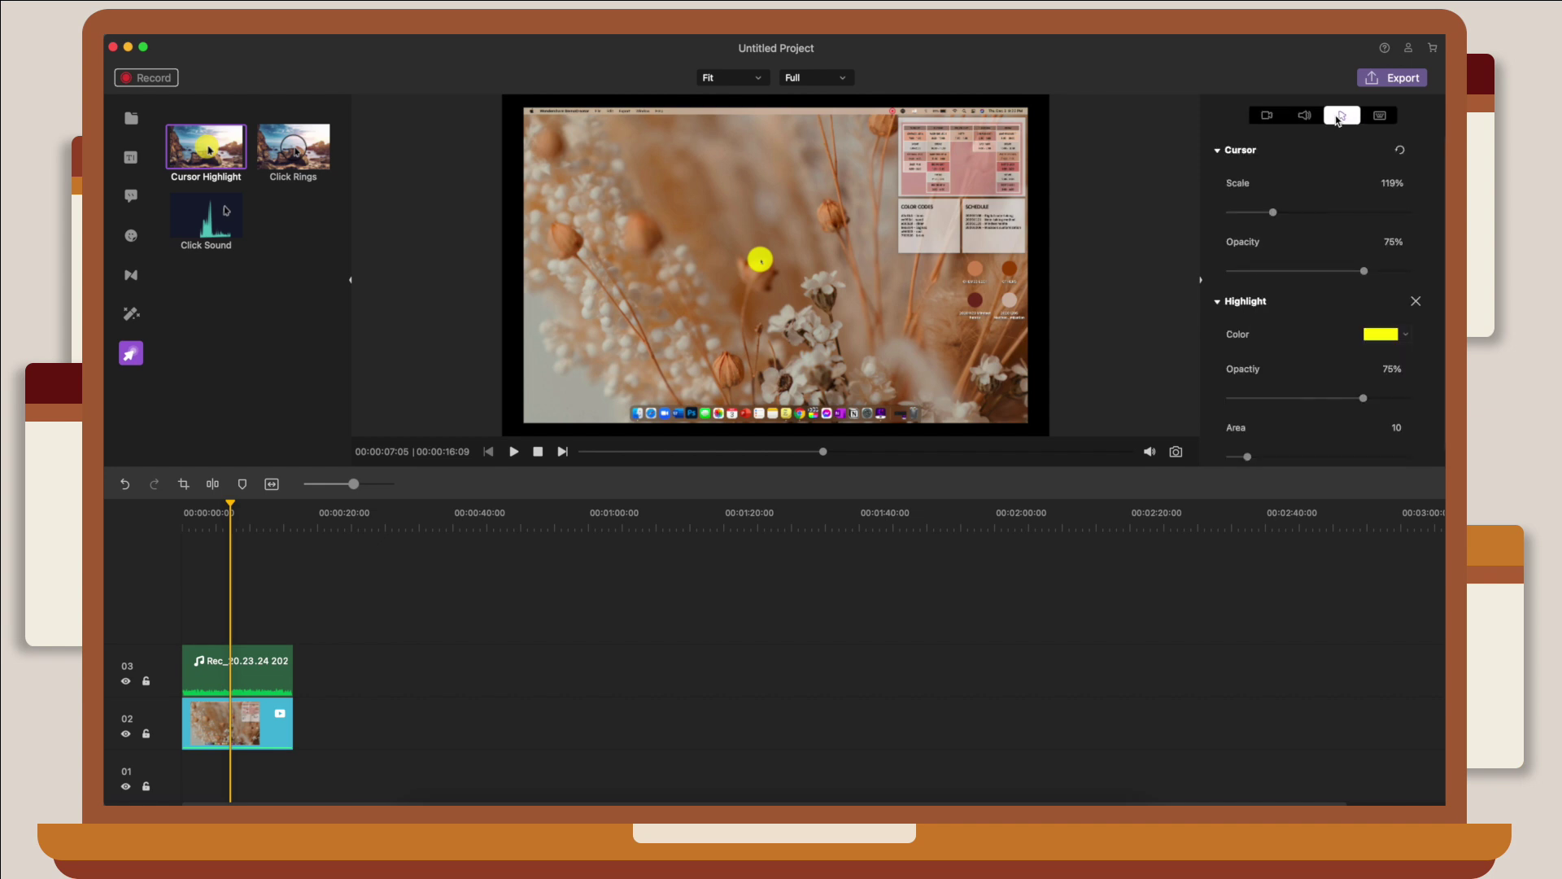
pyautogui.click(1377, 334)
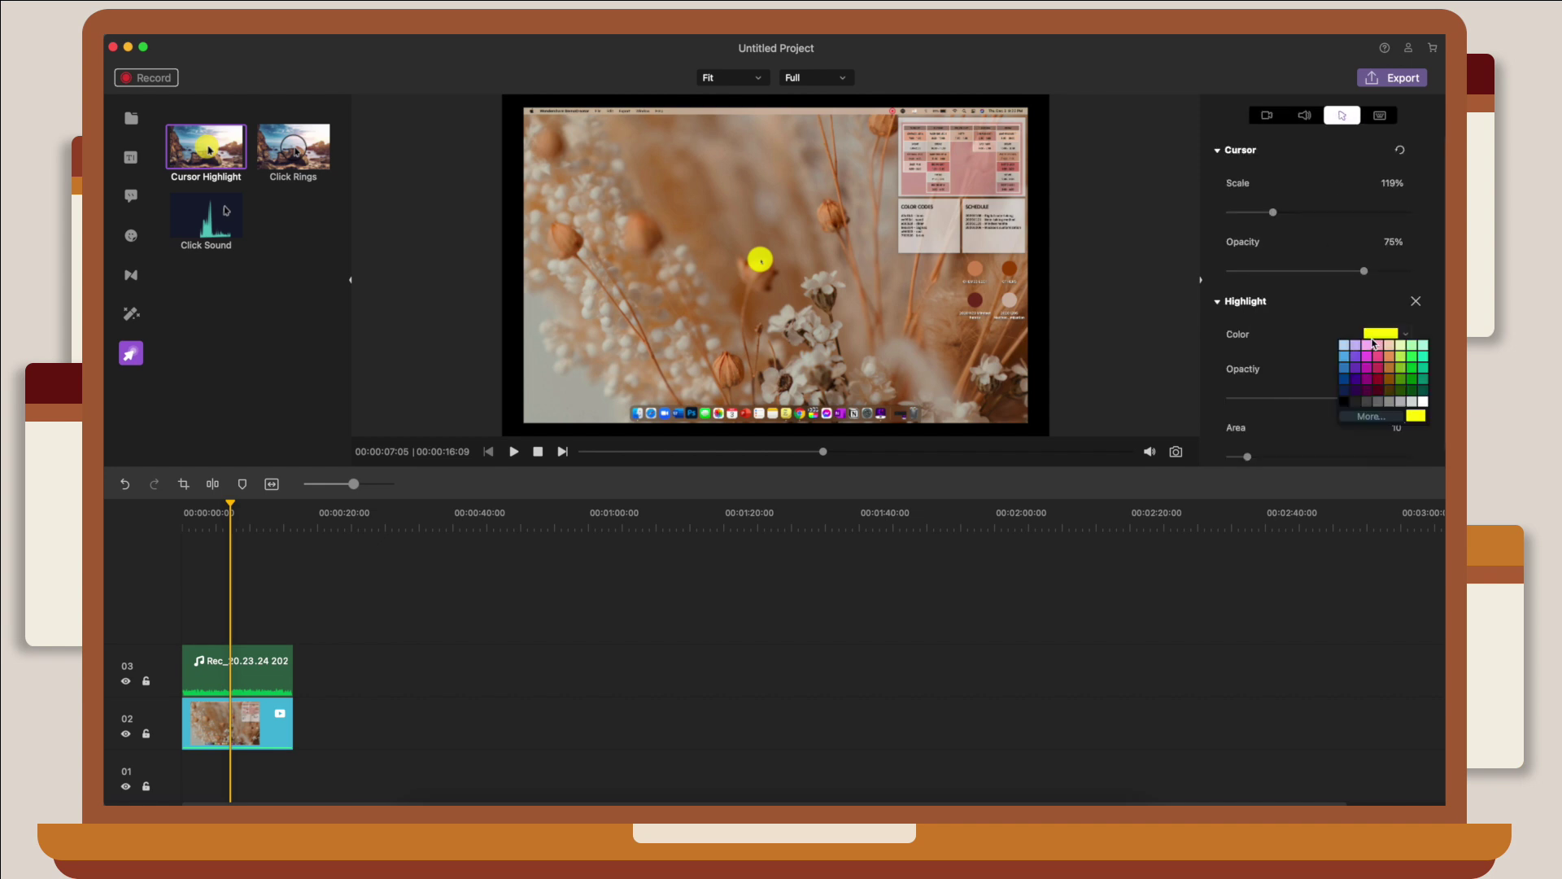
pyautogui.click(1378, 379)
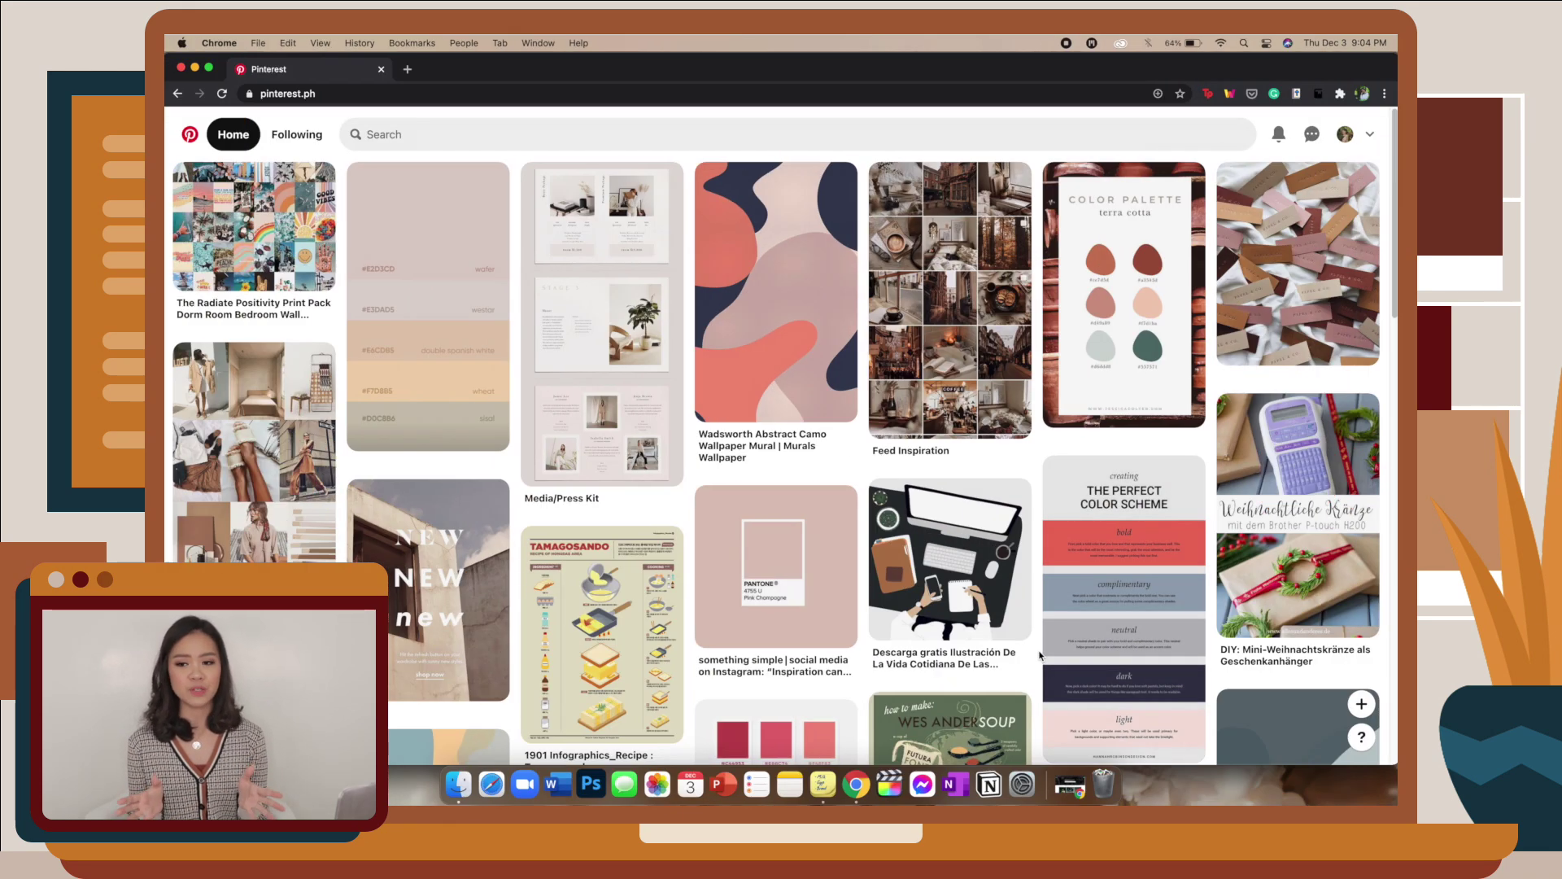
# - Scroll the Pinterest home feed of pastel abstract wallpaper and colour-palette pins
pyautogui.scroll(-5, 1039, 654)
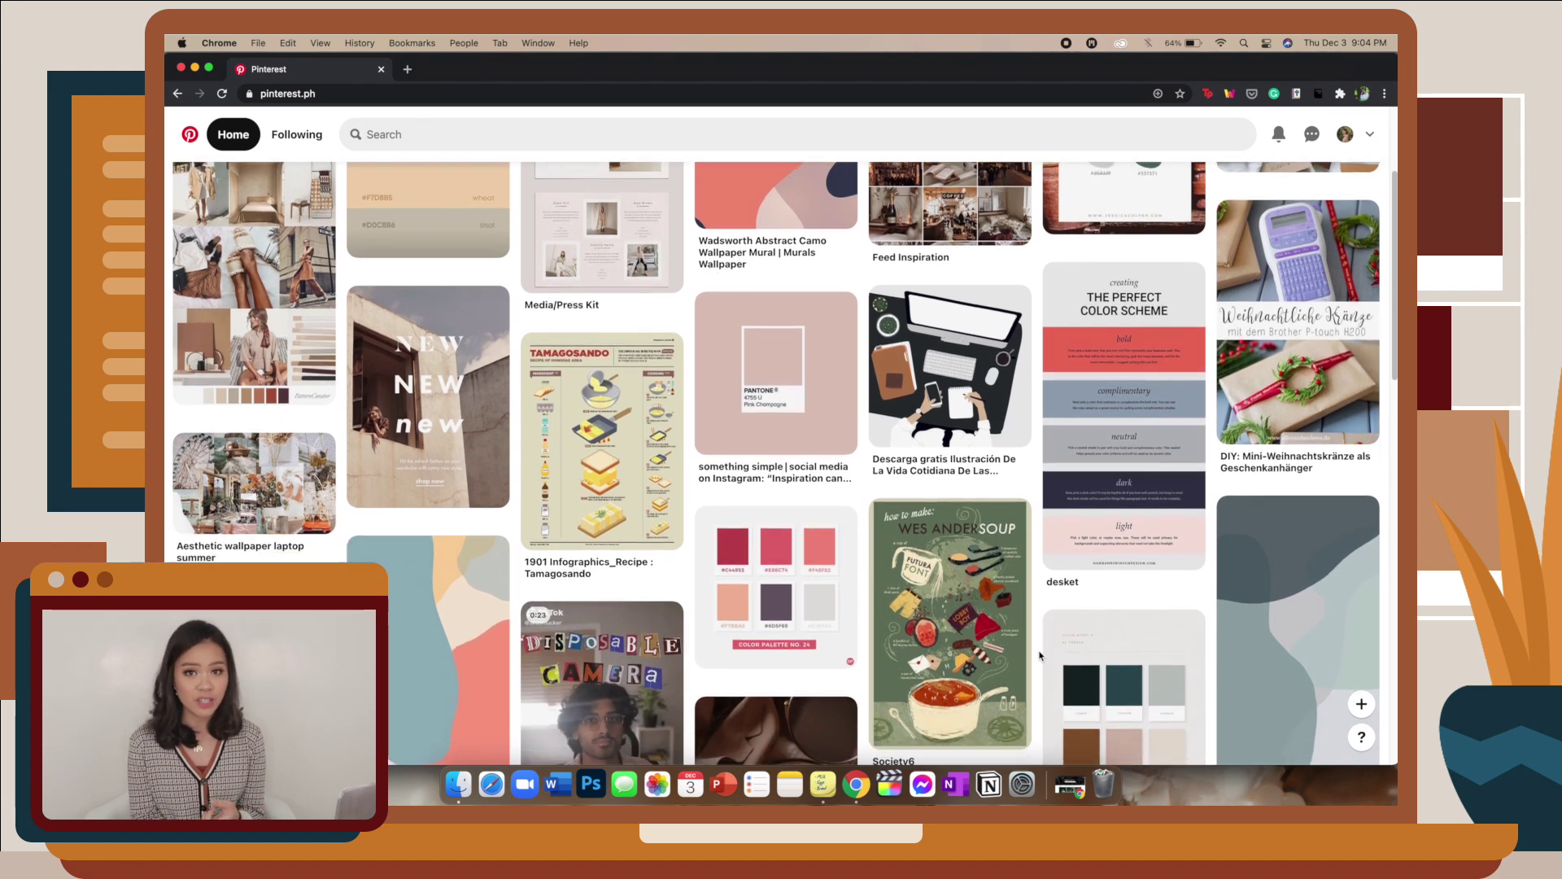
pyautogui.scroll(-6, 1040, 655)
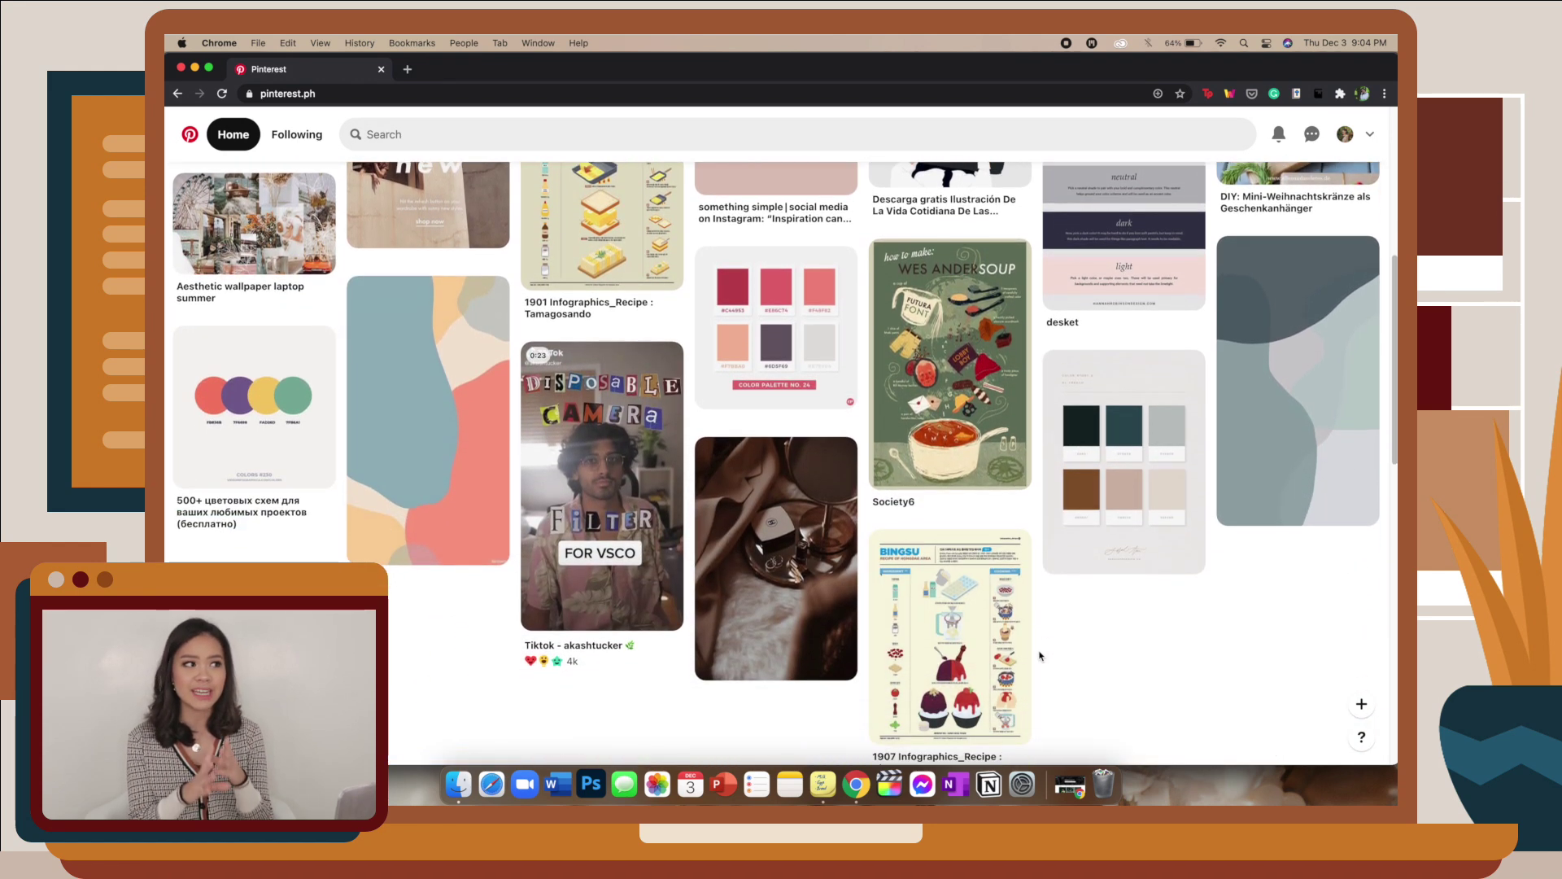
pyautogui.scroll(-4, 1040, 655)
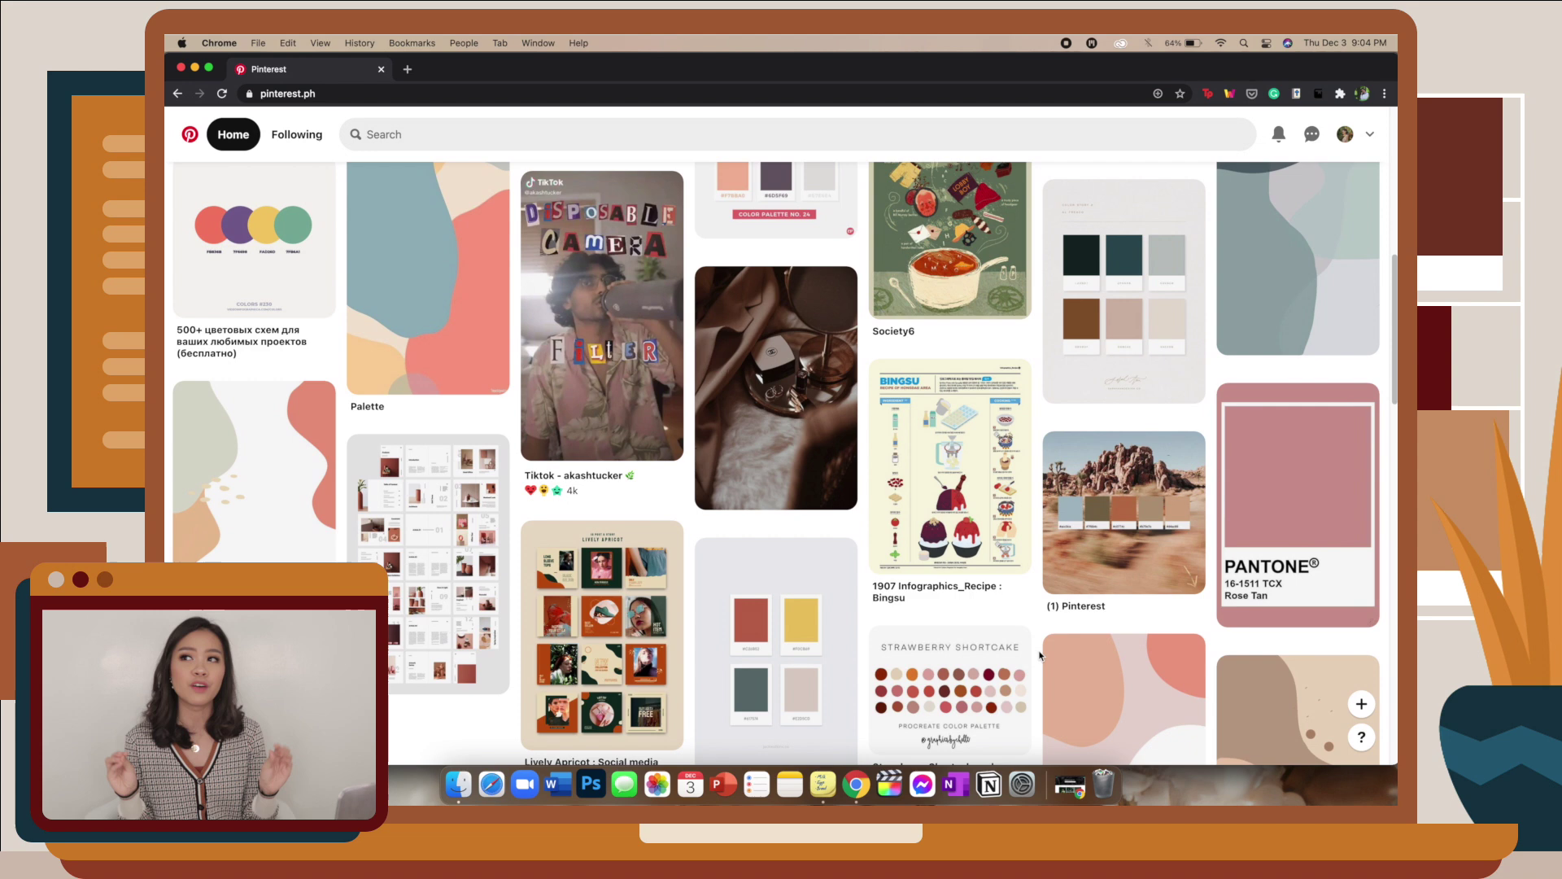
pyautogui.scroll(-3, 1040, 655)
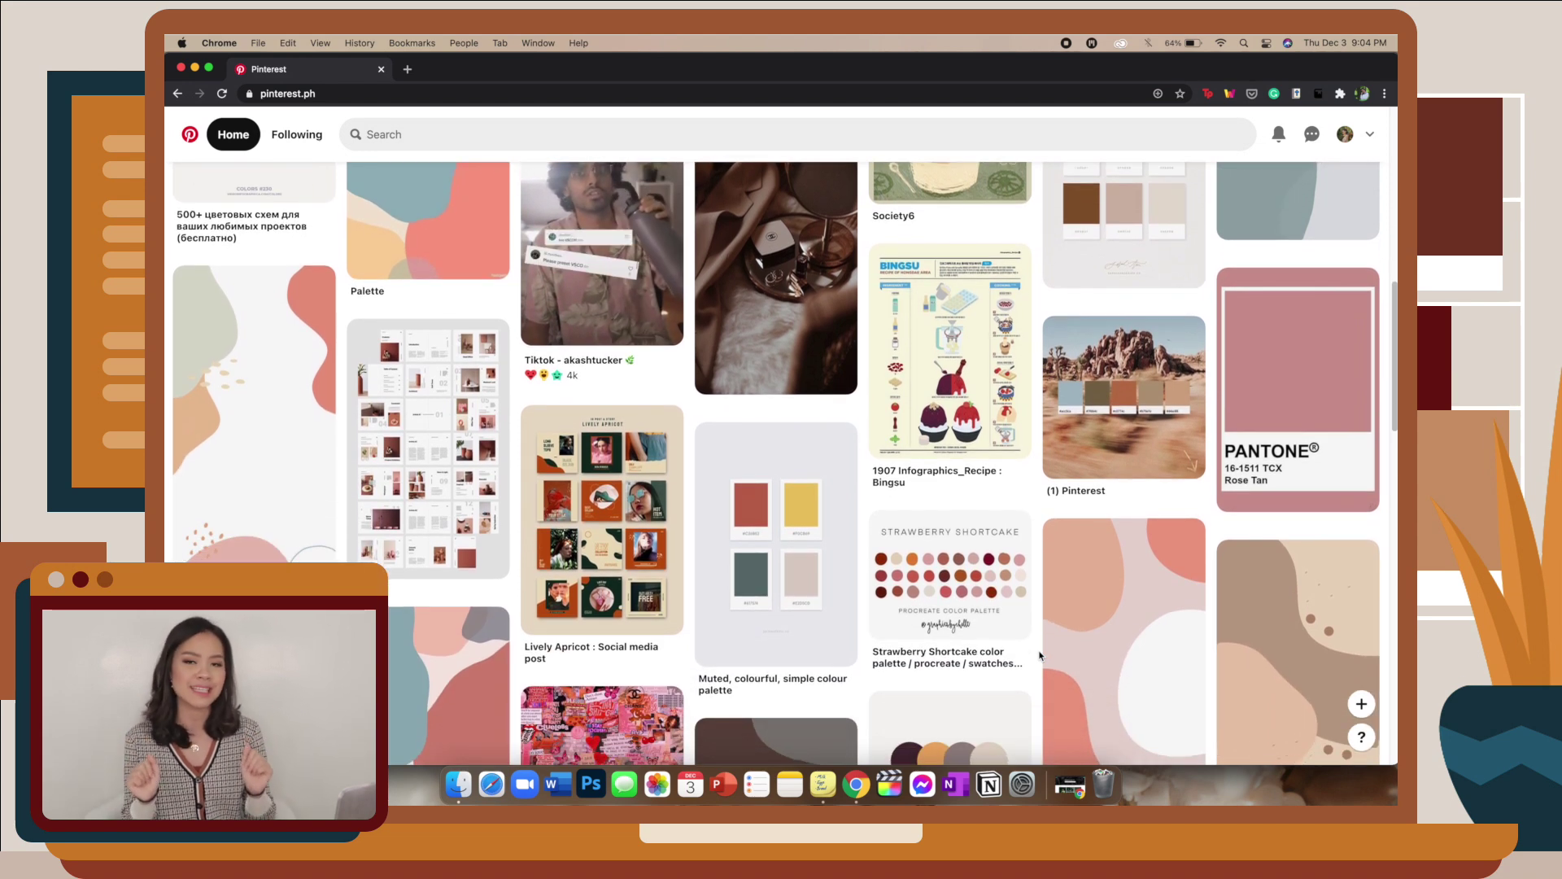
pyautogui.scroll(-3, 1040, 655)
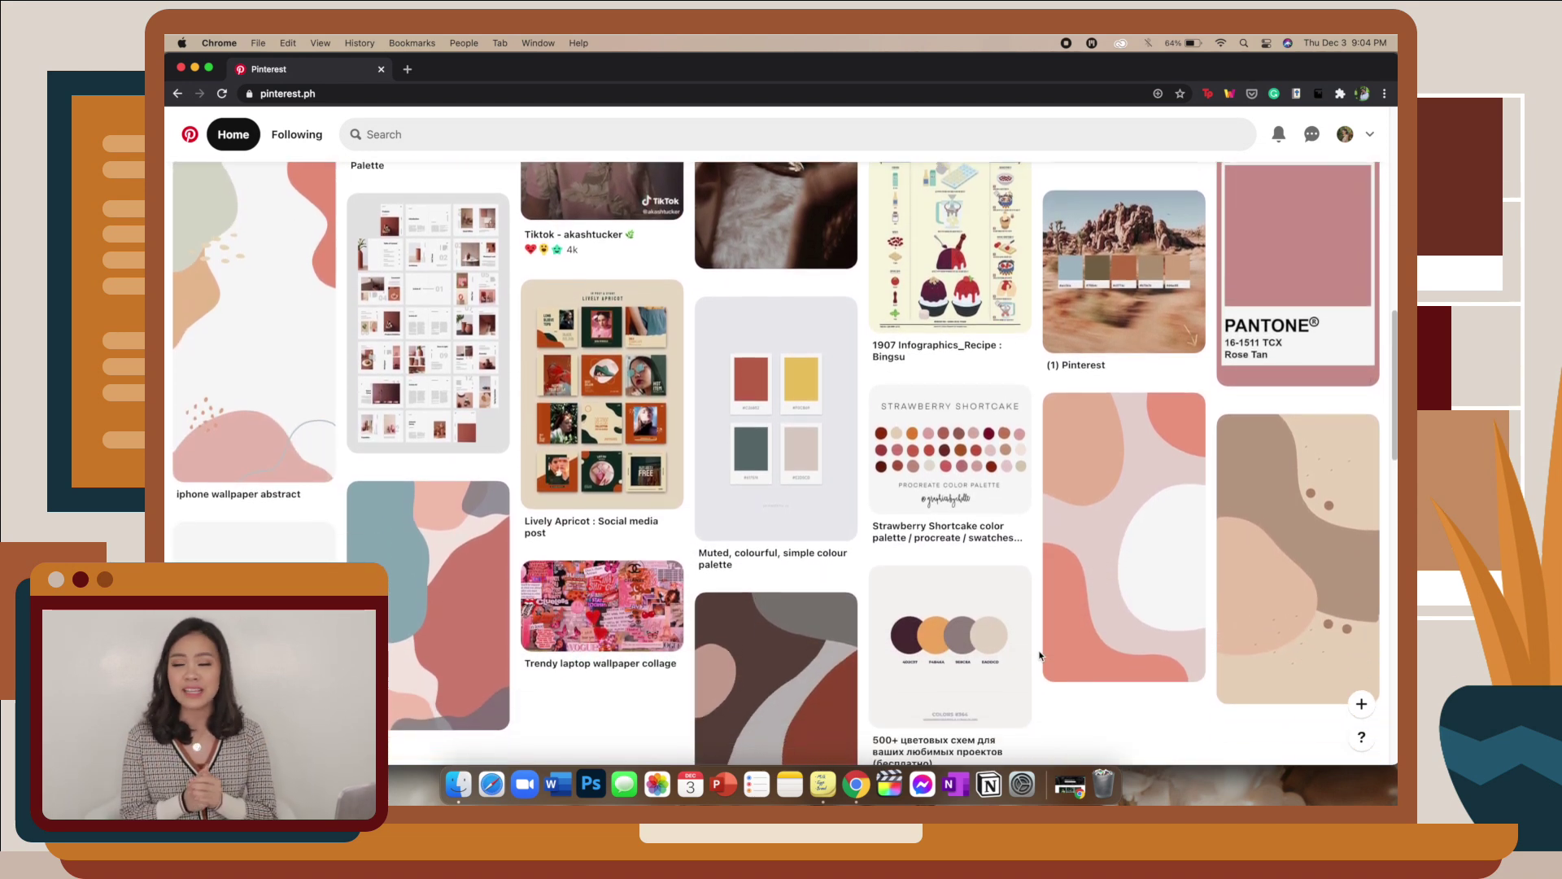
pyautogui.scroll(-1, 1039, 655)
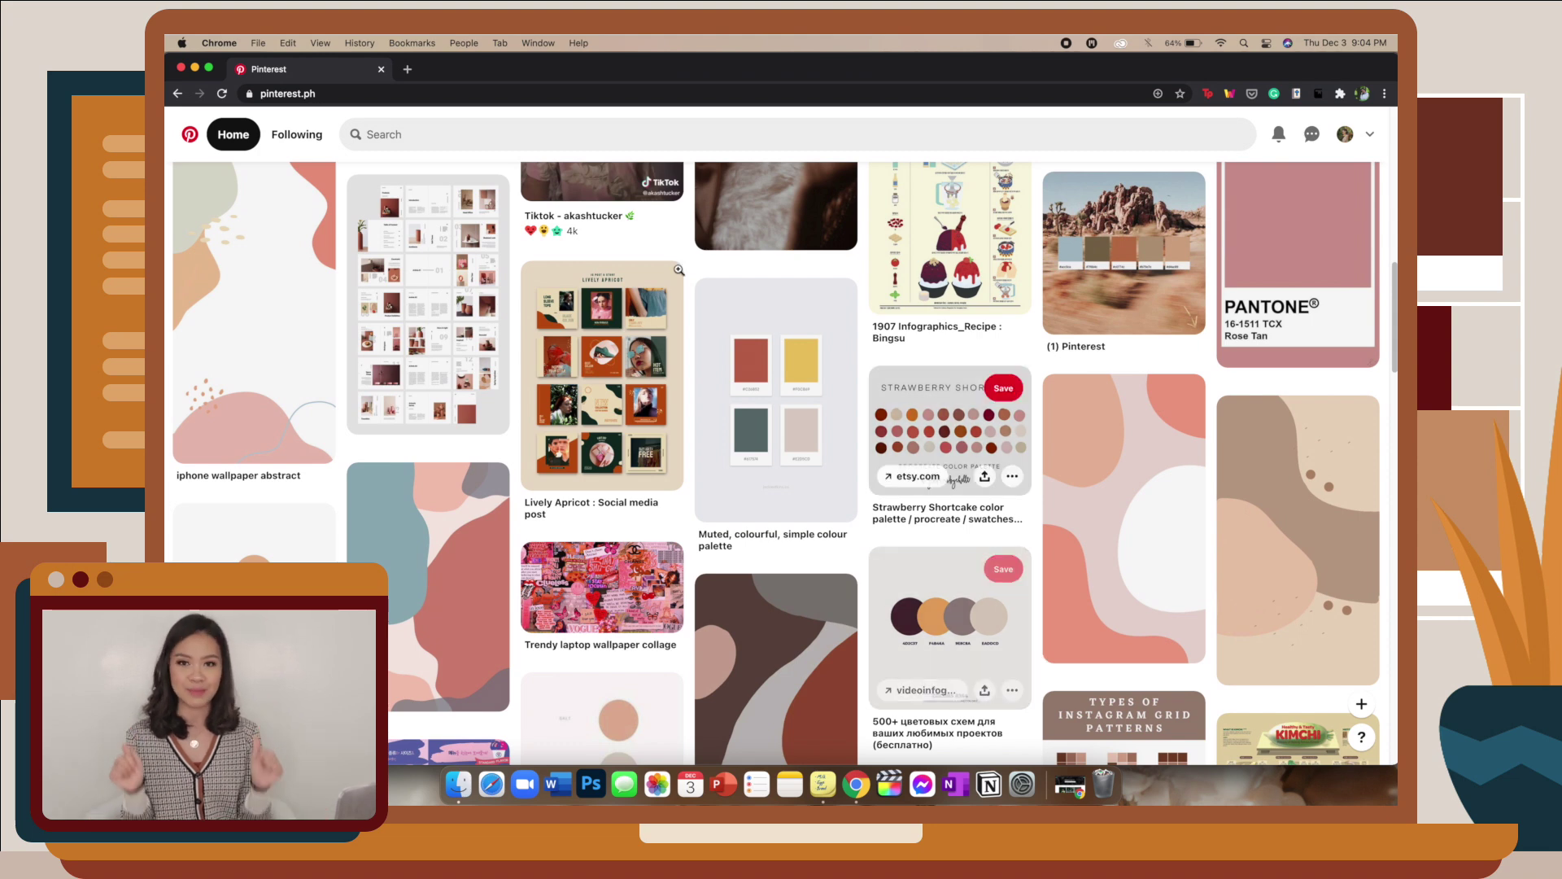
pyautogui.click(540, 135)
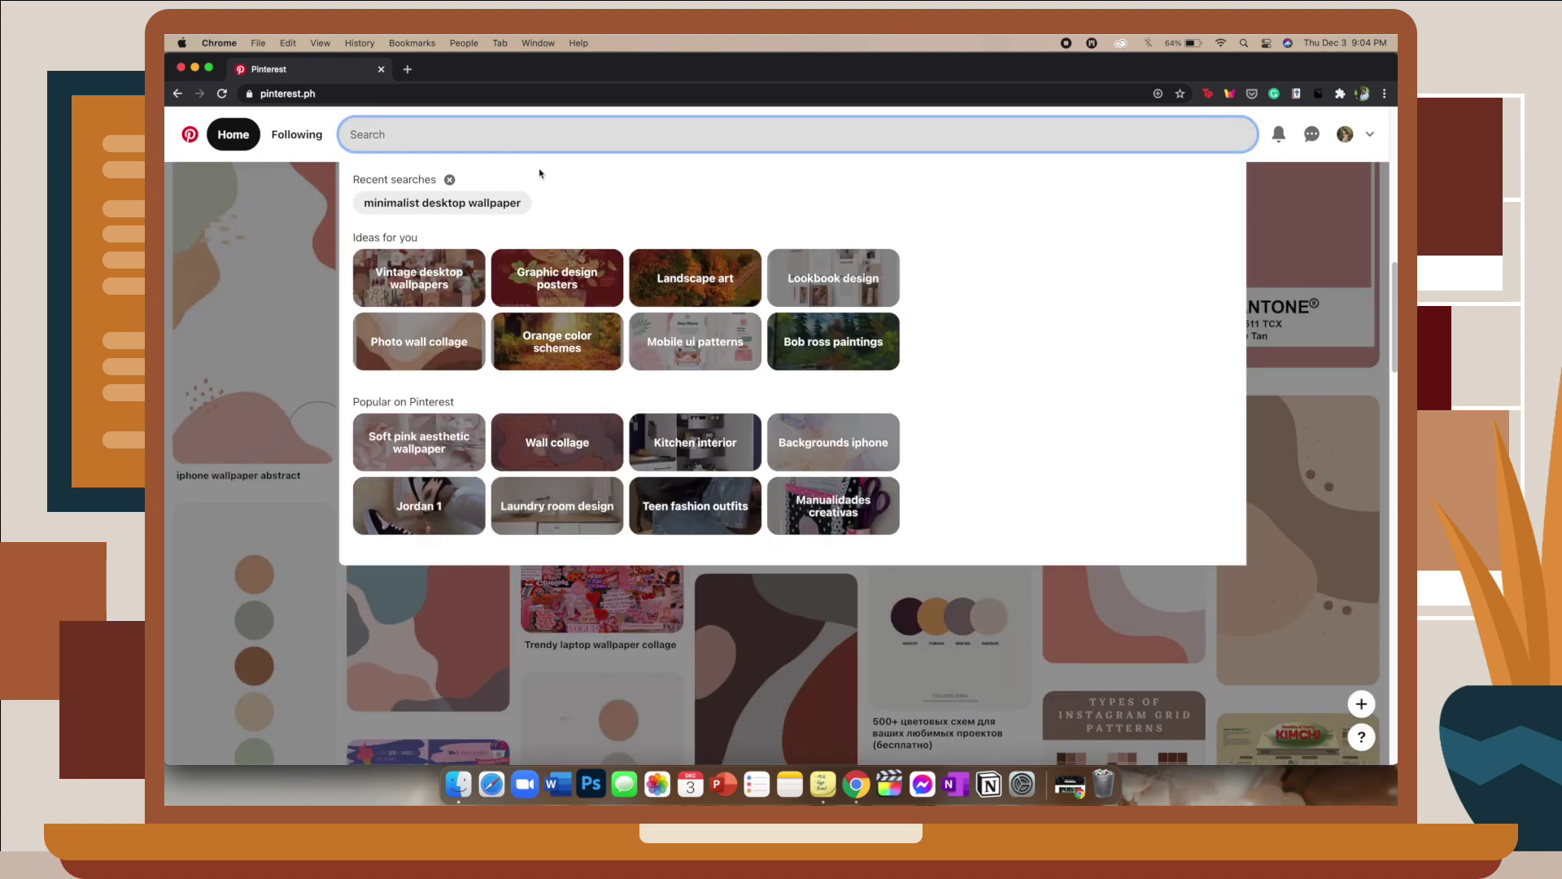
# - Search Pinterest for 'minimalist desktop wallpaper', skim the results, and minimize Chrome
pyautogui.click(504, 204)
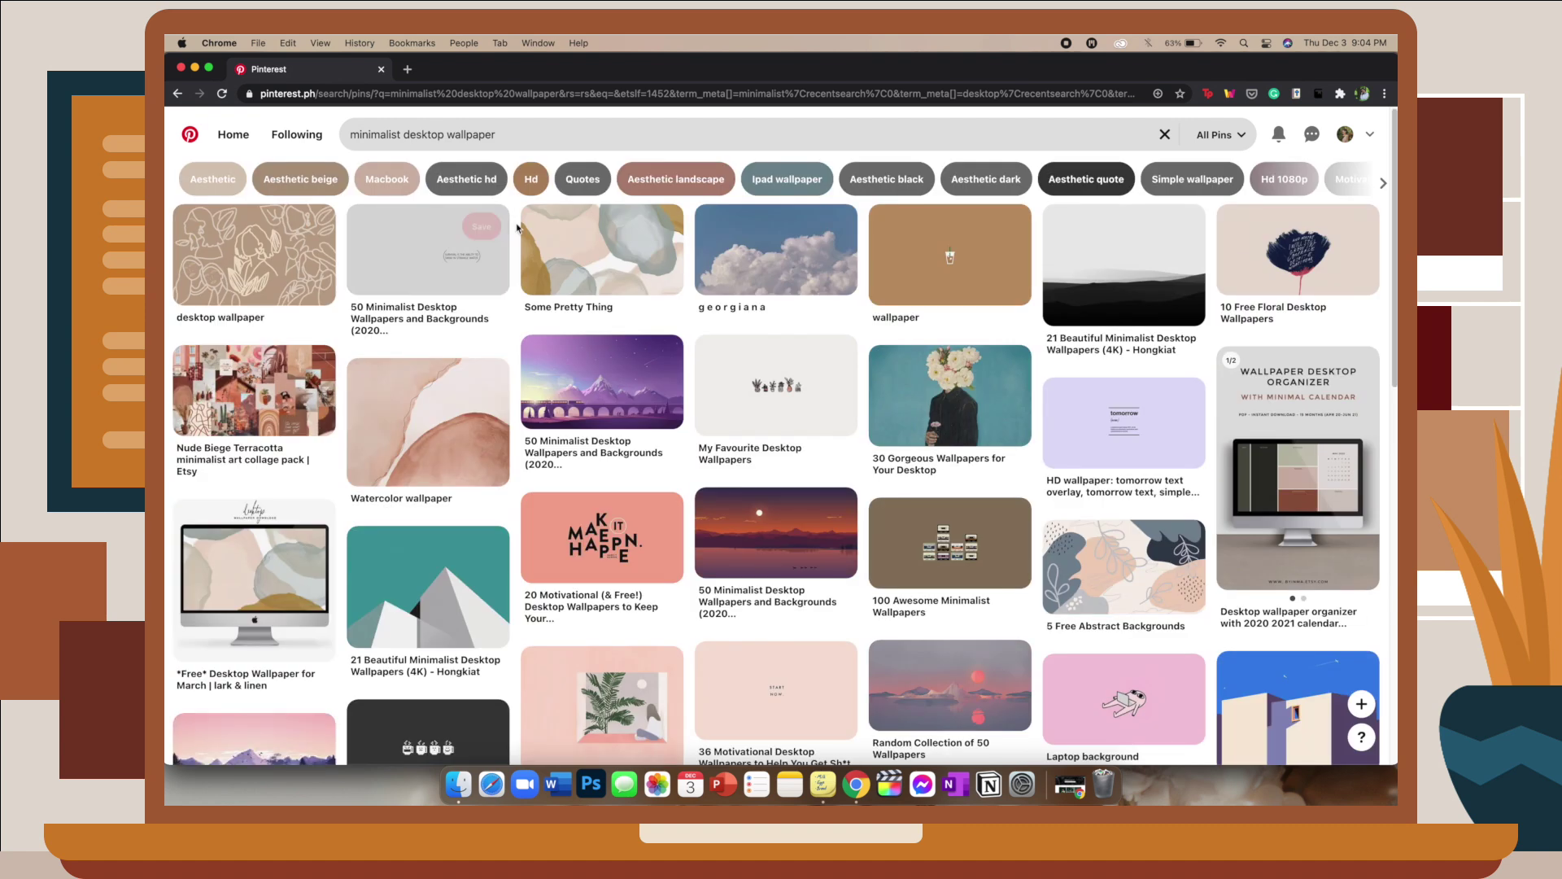
pyautogui.scroll(-2, 517, 228)
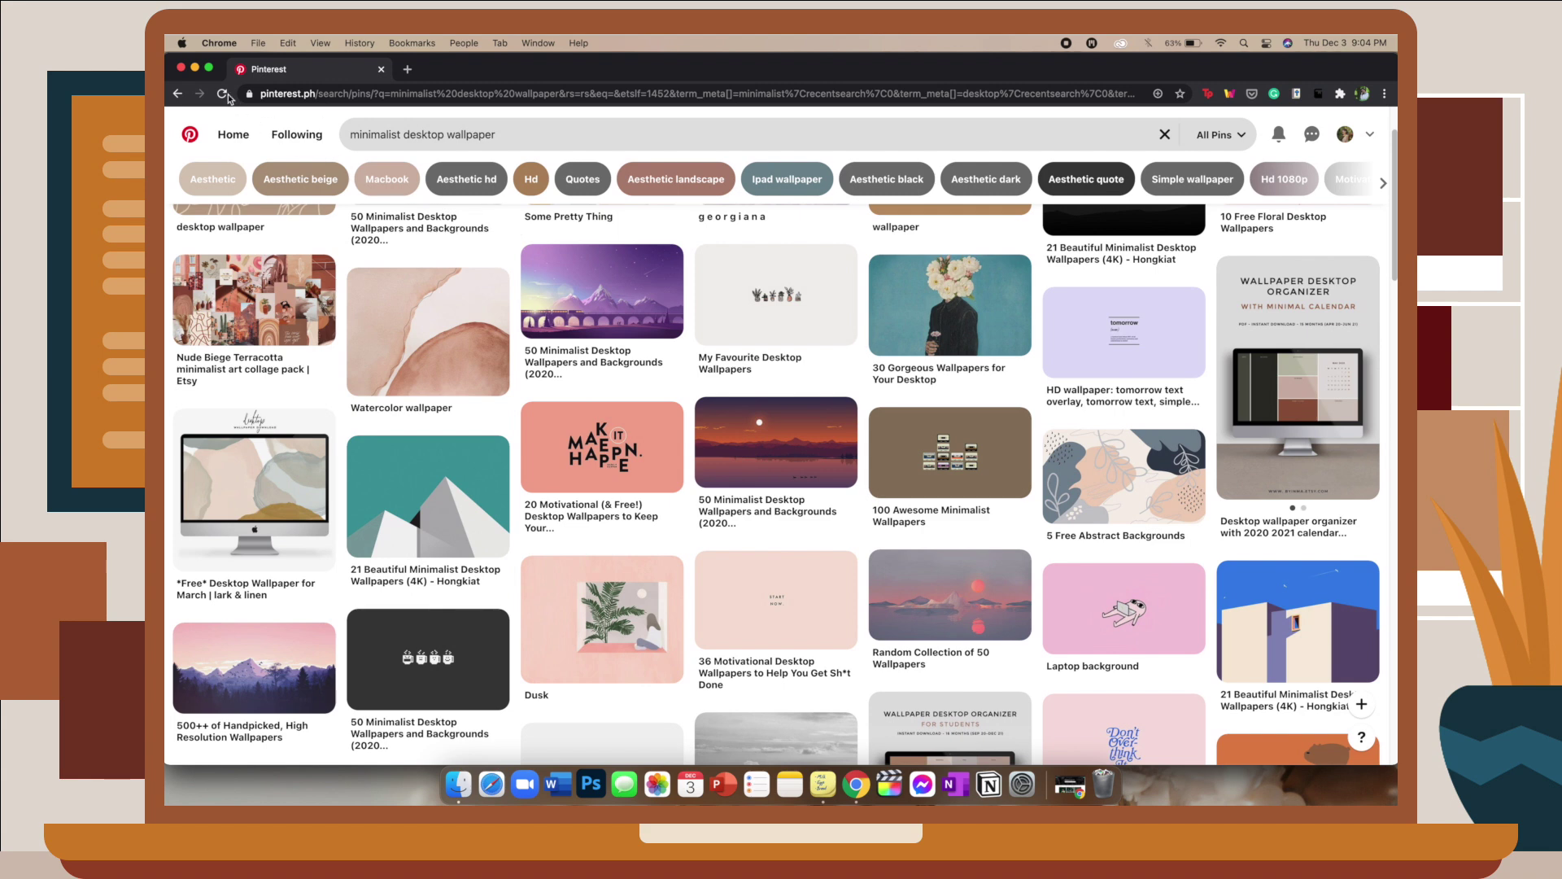
pyautogui.click(196, 69)
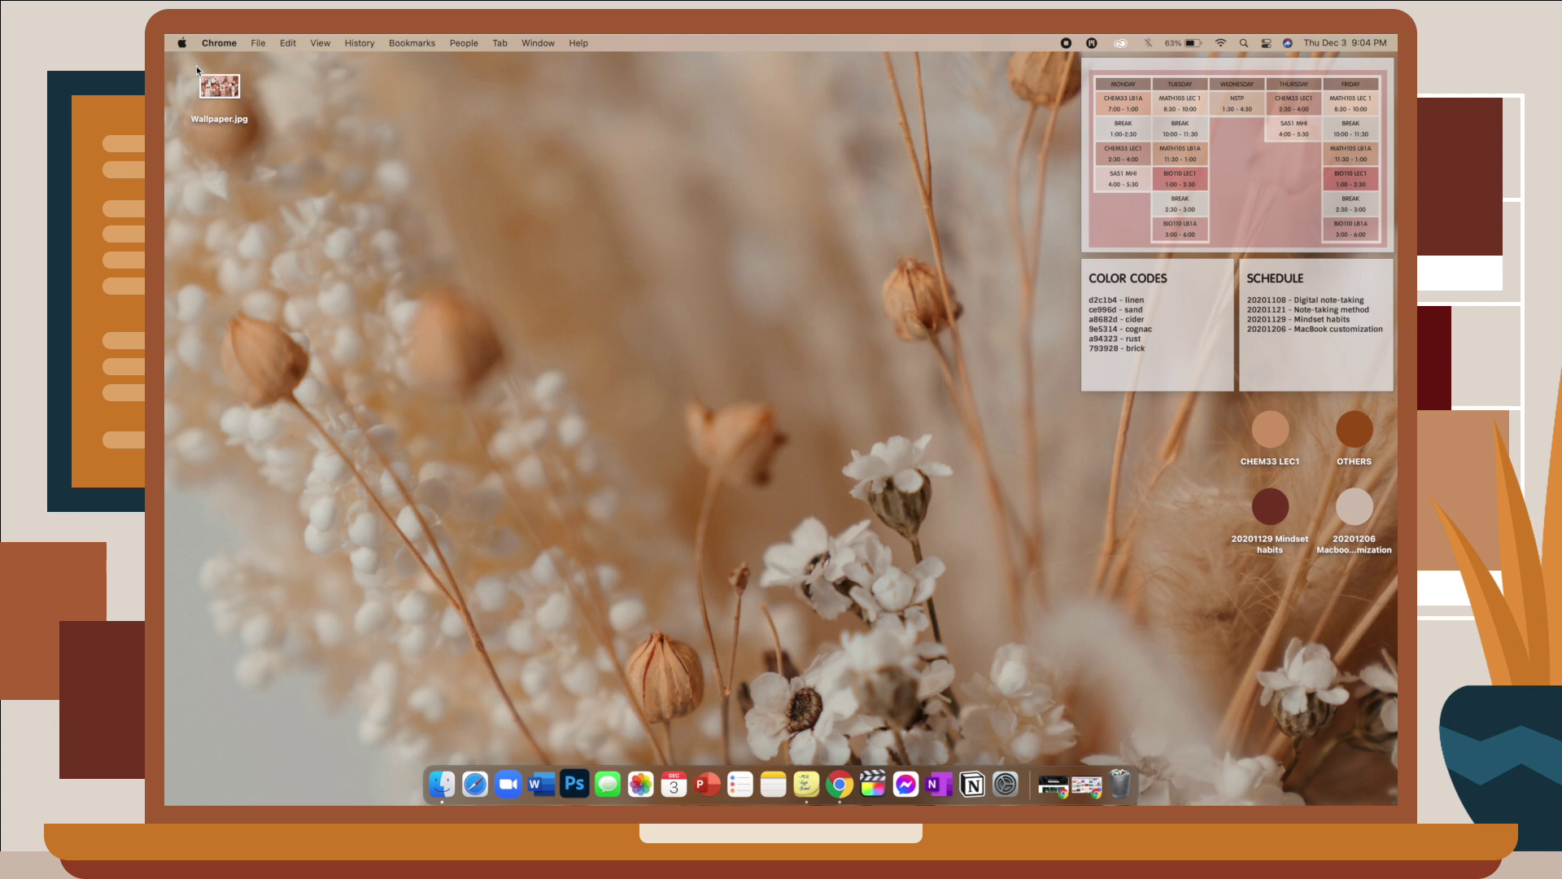
# - Add Wallpaper.jpg from the desktop to Photos via Share > Add to Photos
pyautogui.click(226, 93)
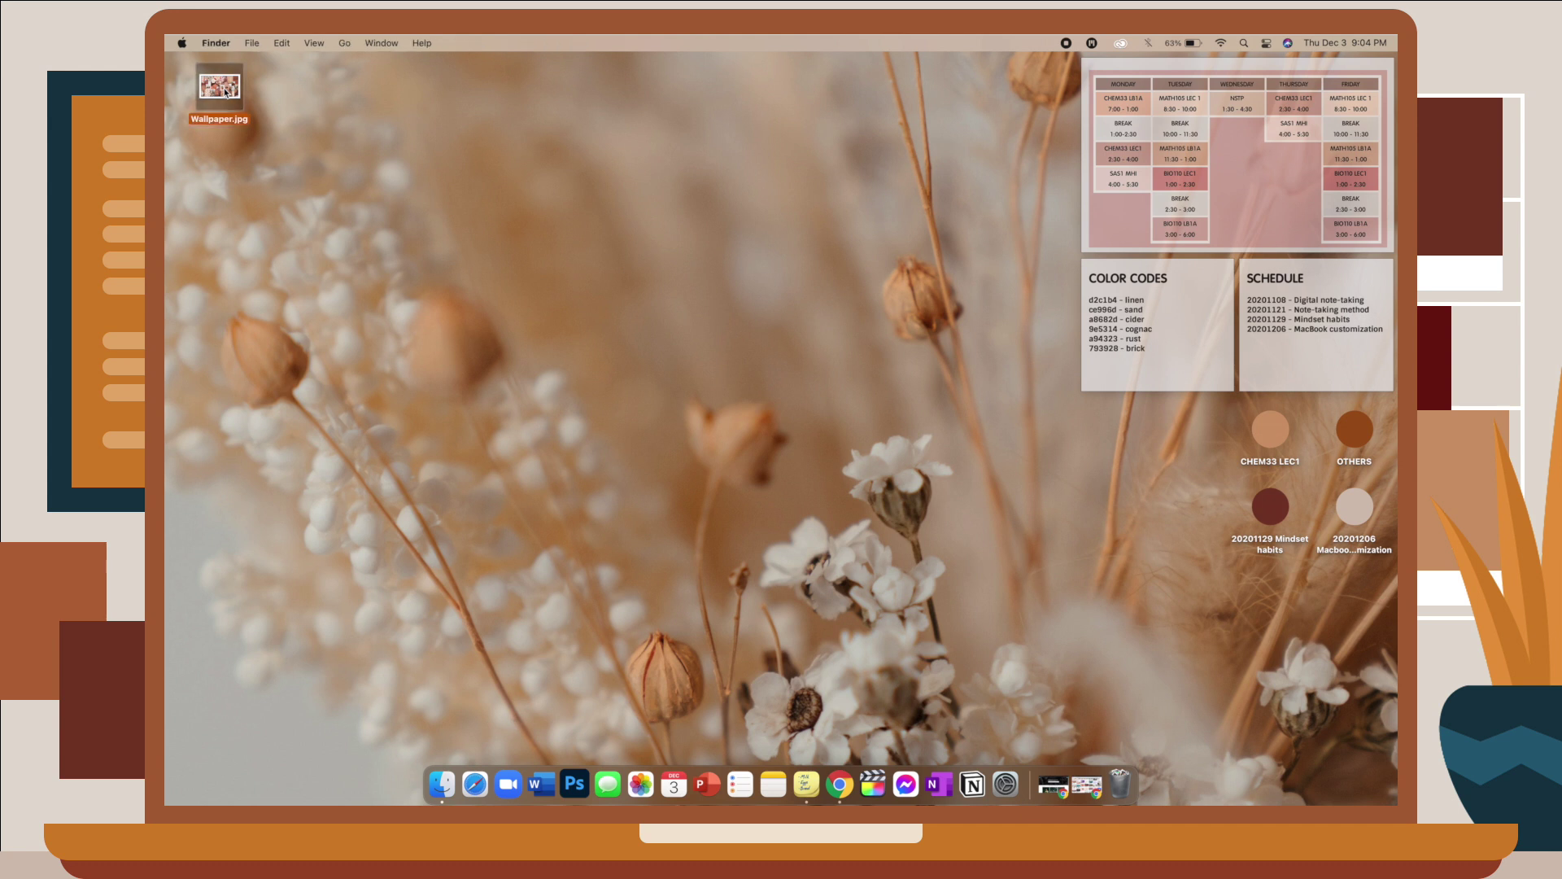
pyautogui.rightClick(226, 93)
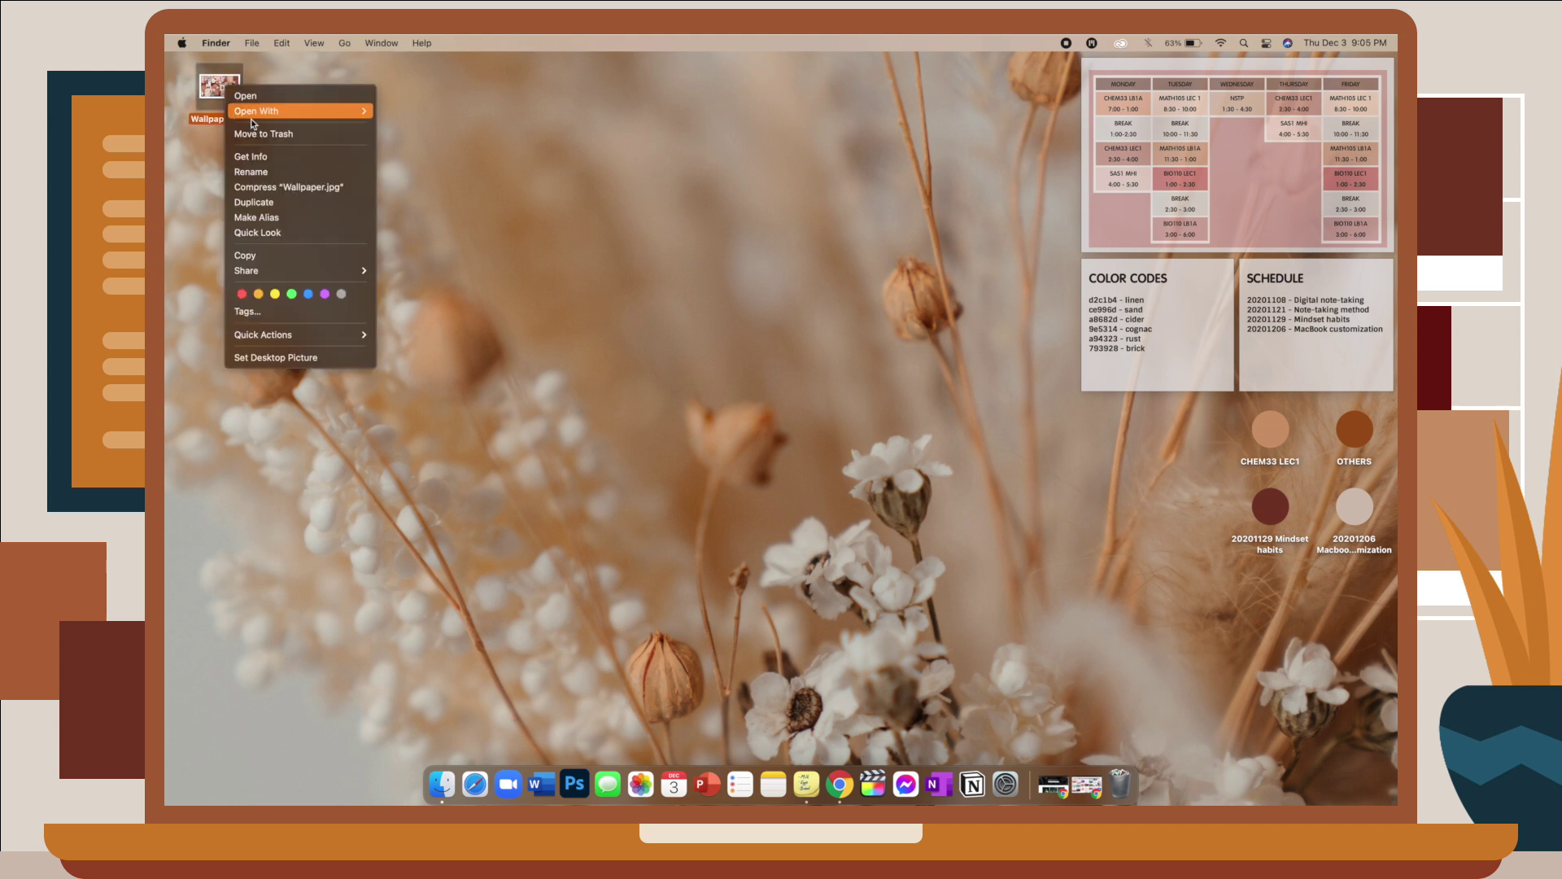
pyautogui.moveTo(284, 269)
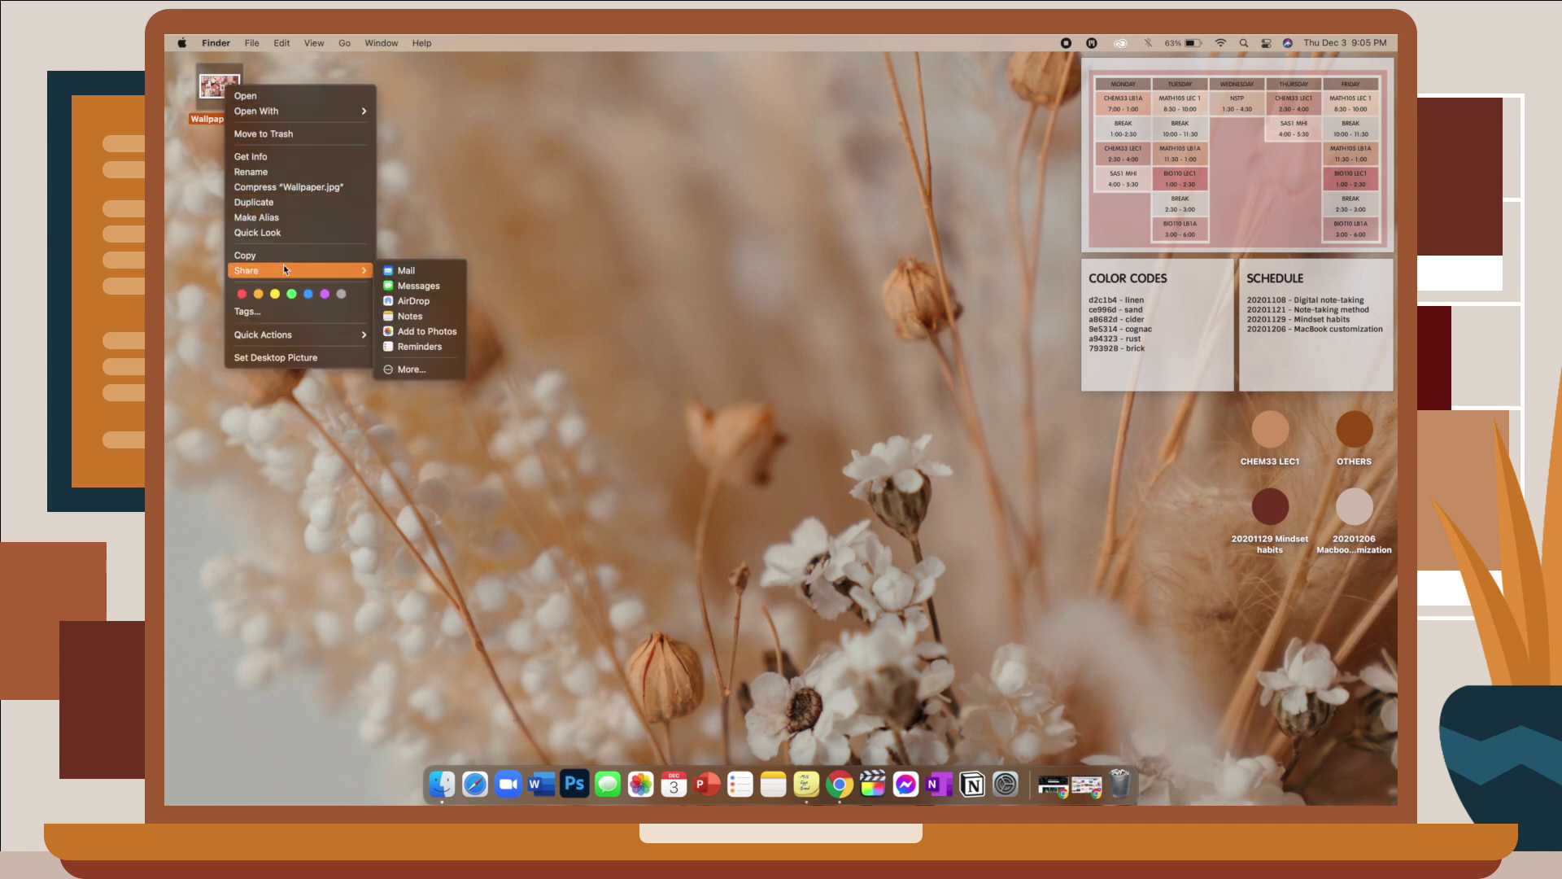
pyautogui.click(397, 329)
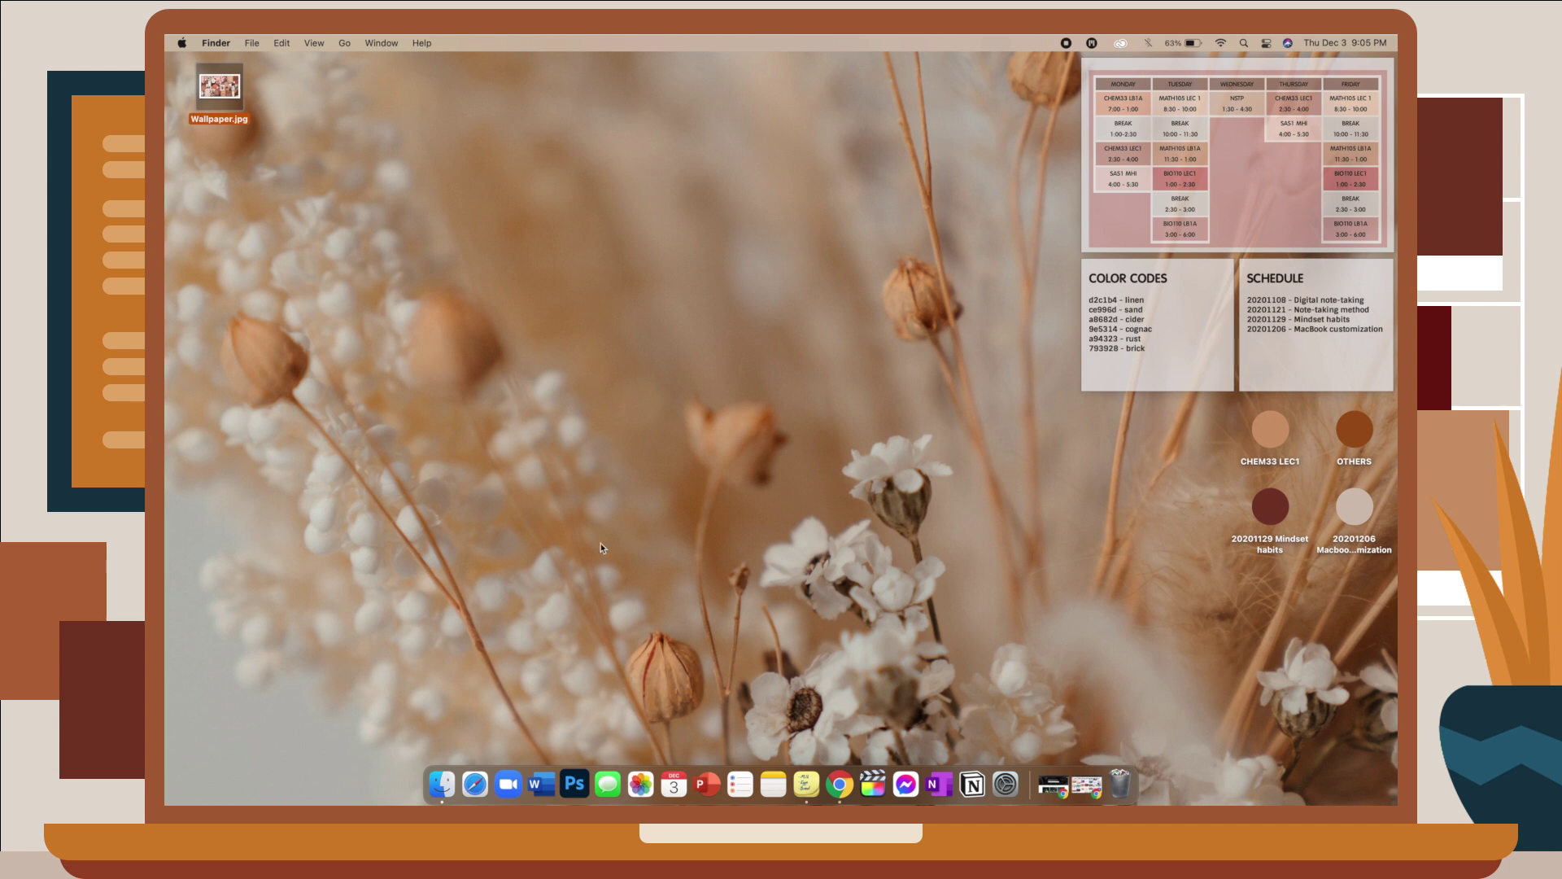
# - Open Photos and bring up the Share options for the newly imported collage photo
pyautogui.click(643, 781)
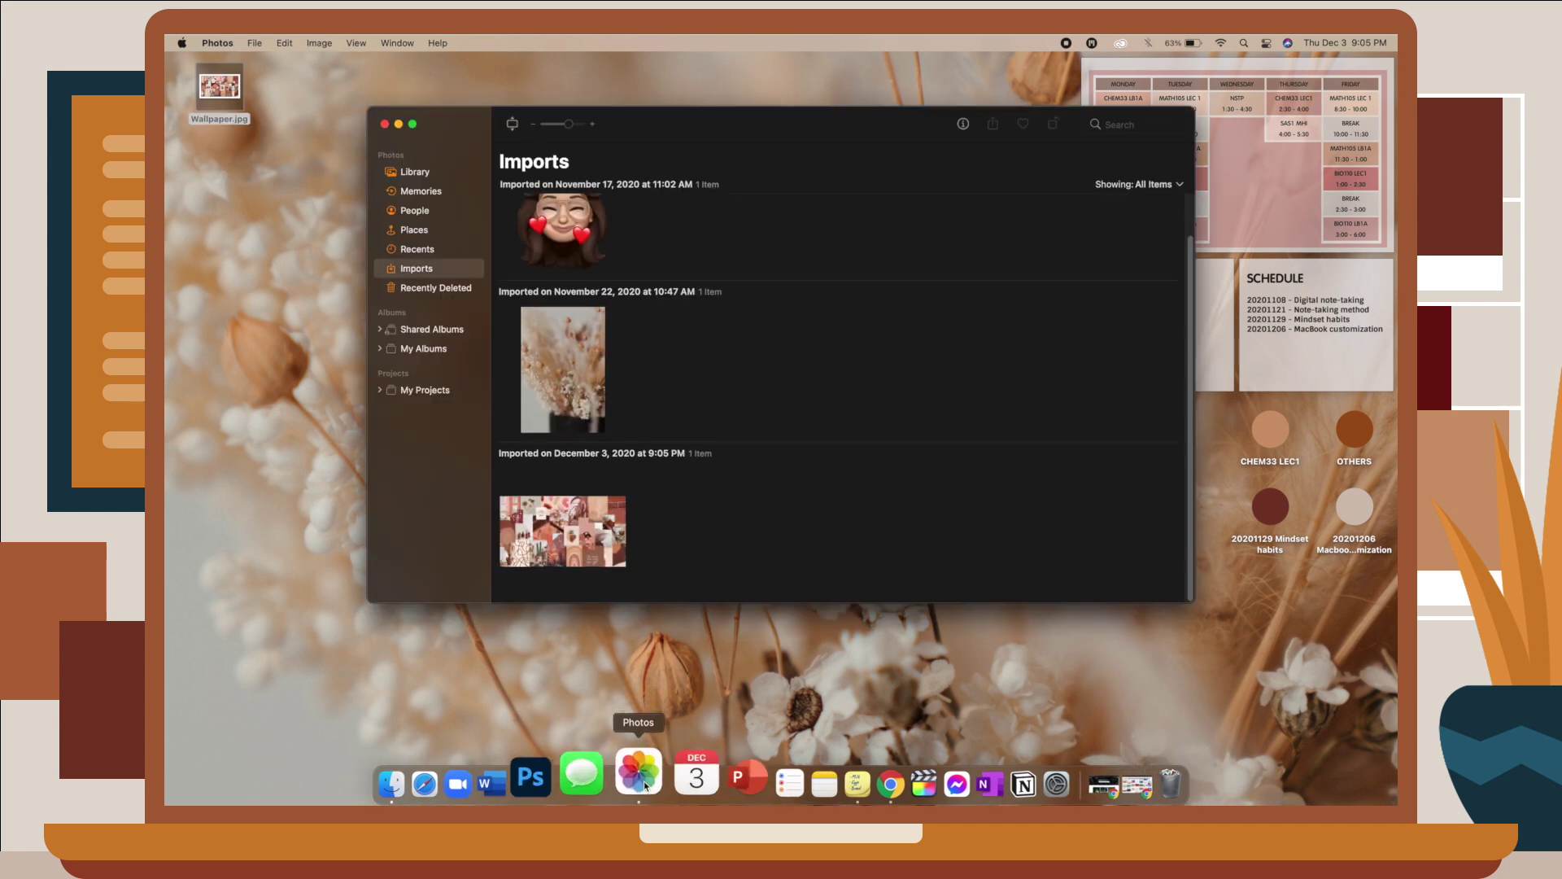
pyautogui.rightClick(595, 547)
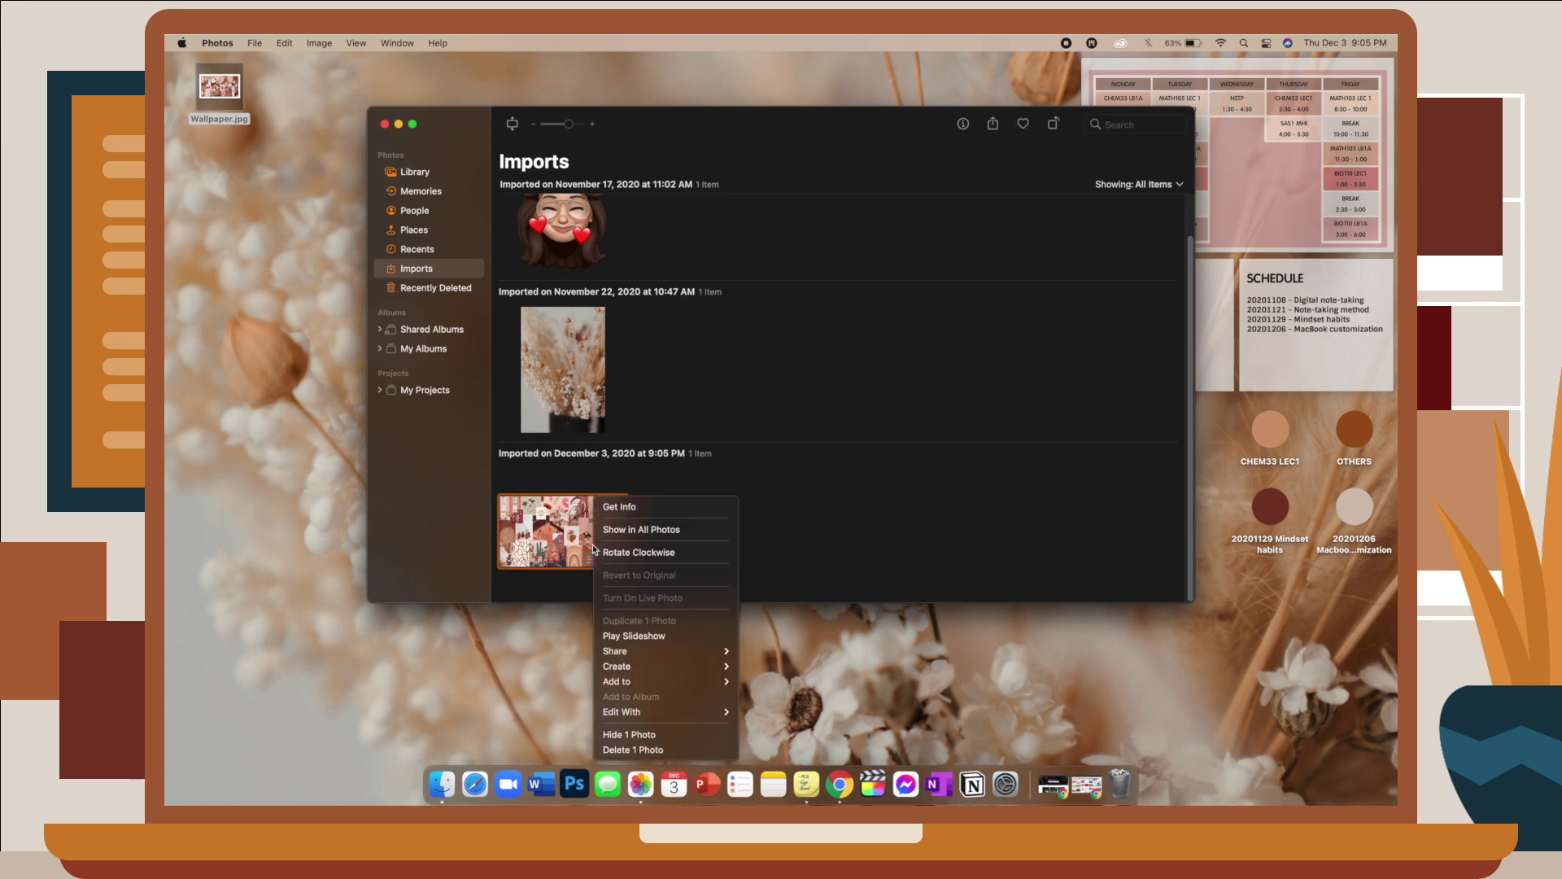
pyautogui.moveTo(692, 651)
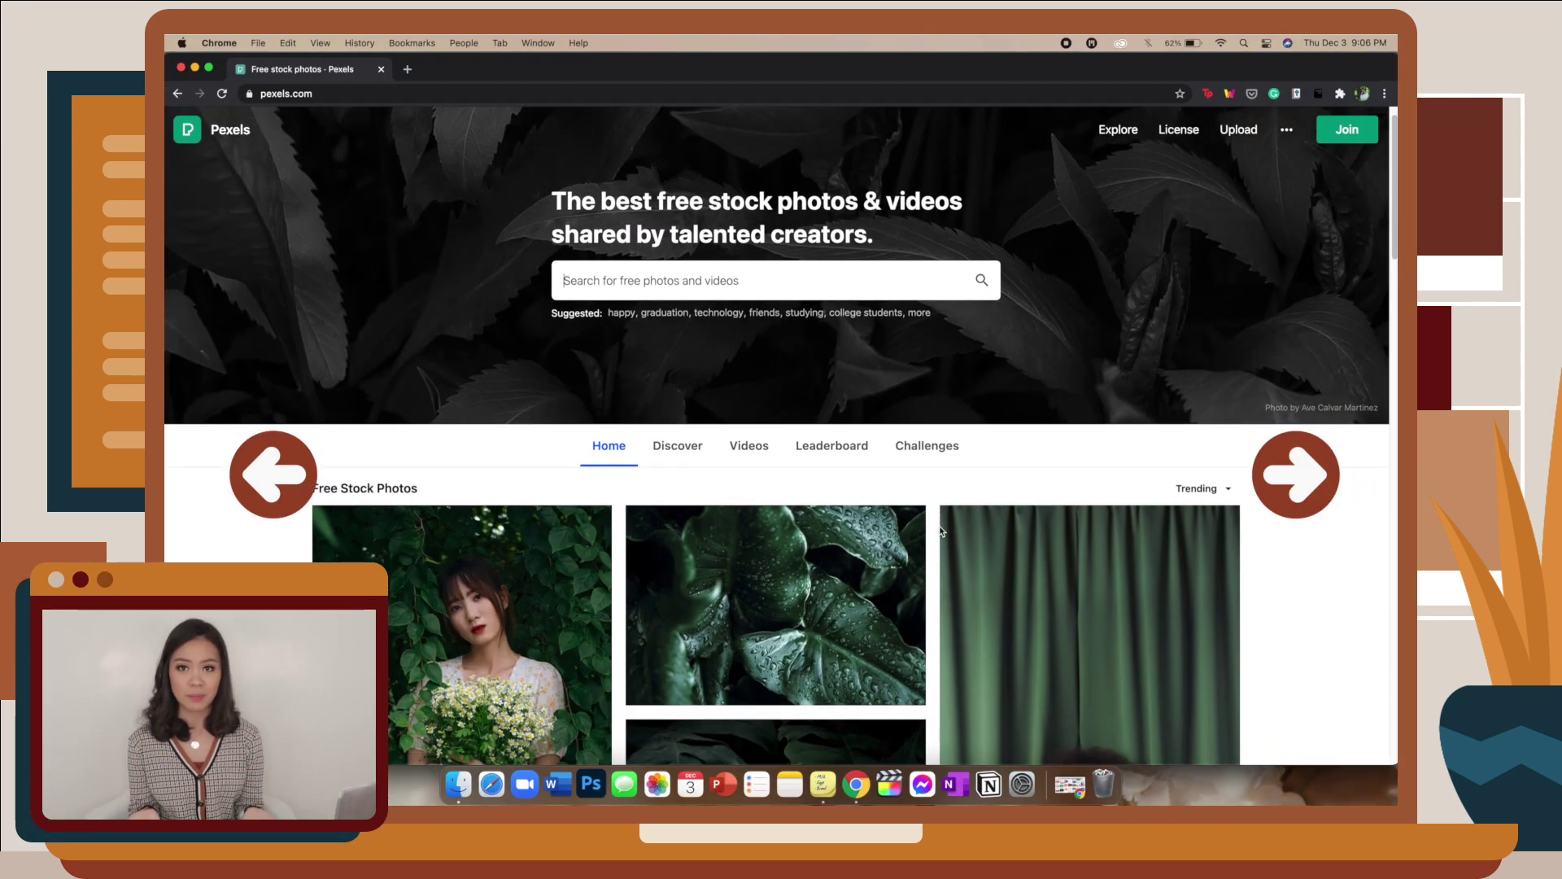
# - Scroll down through the Pexels Free Stock Photos grid
pyautogui.scroll(-5, 941, 530)
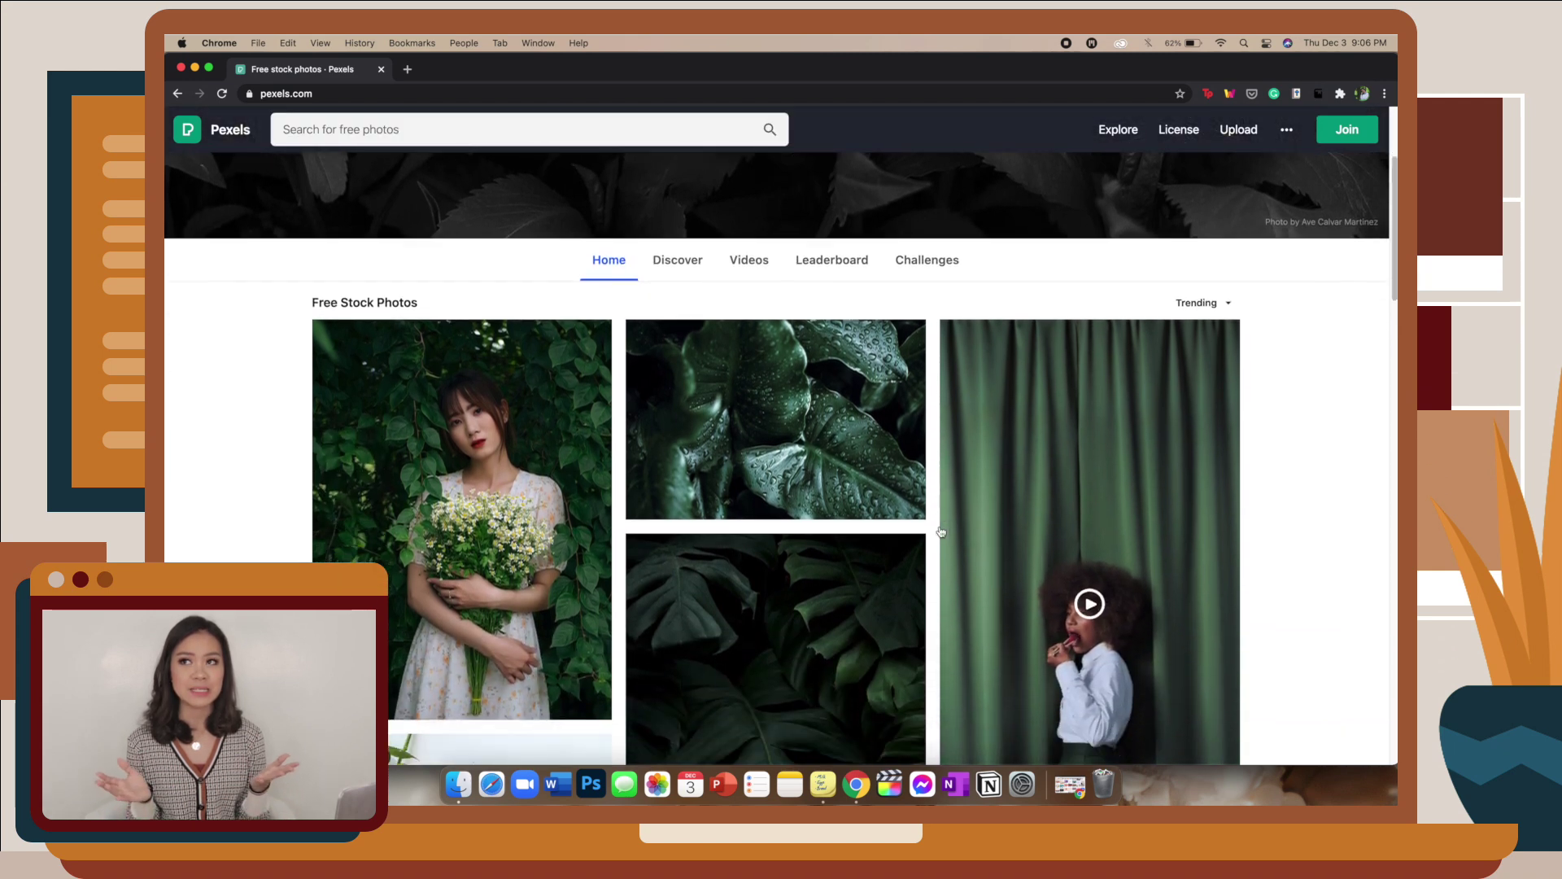
pyautogui.scroll(-5, 941, 531)
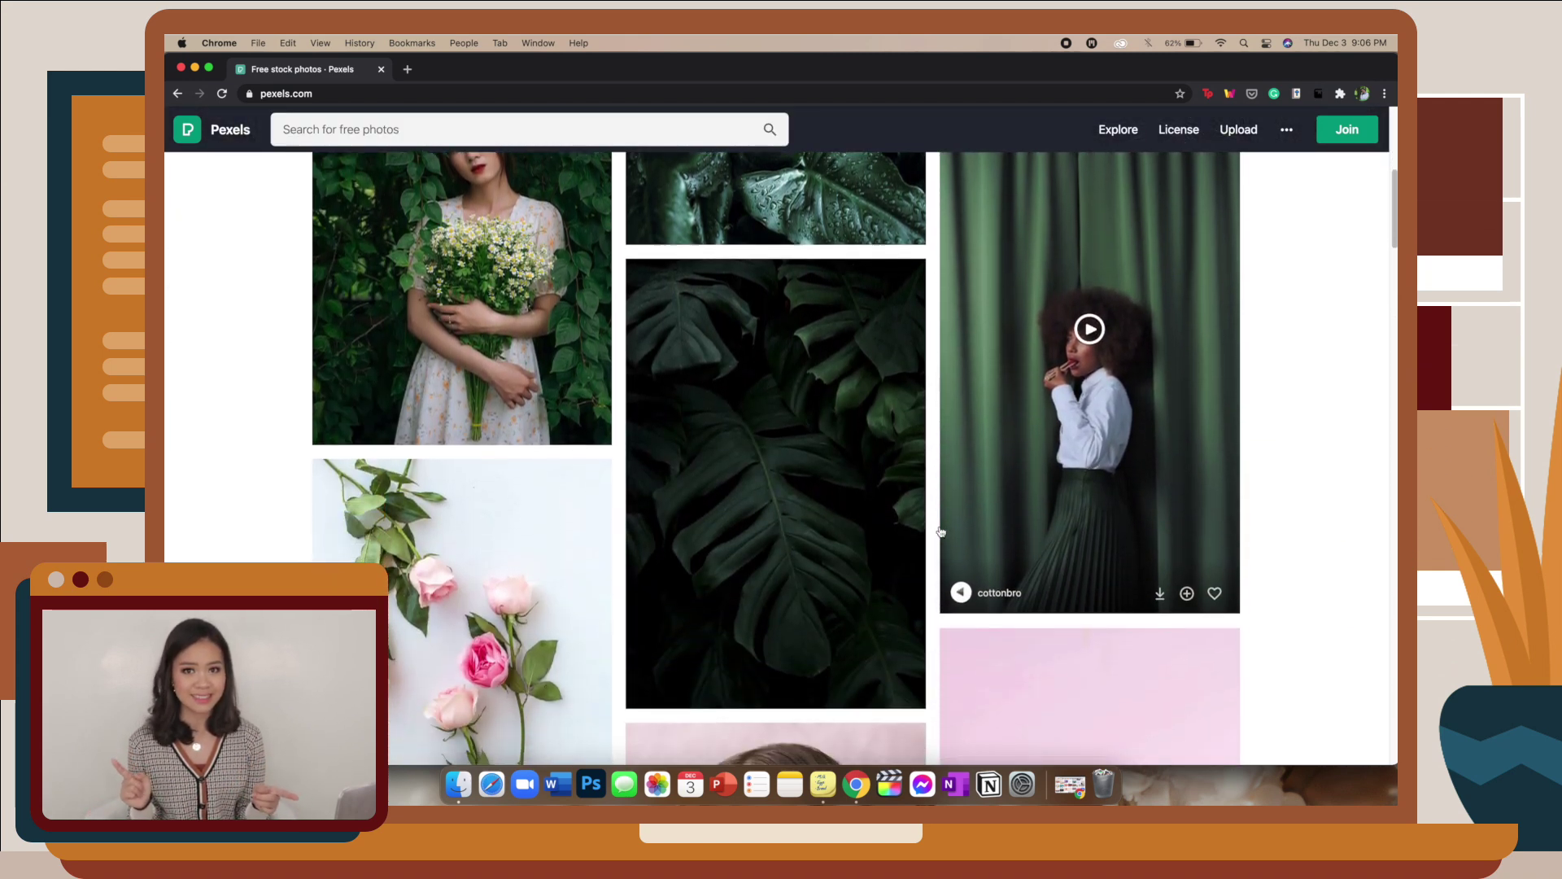
pyautogui.scroll(-6, 941, 531)
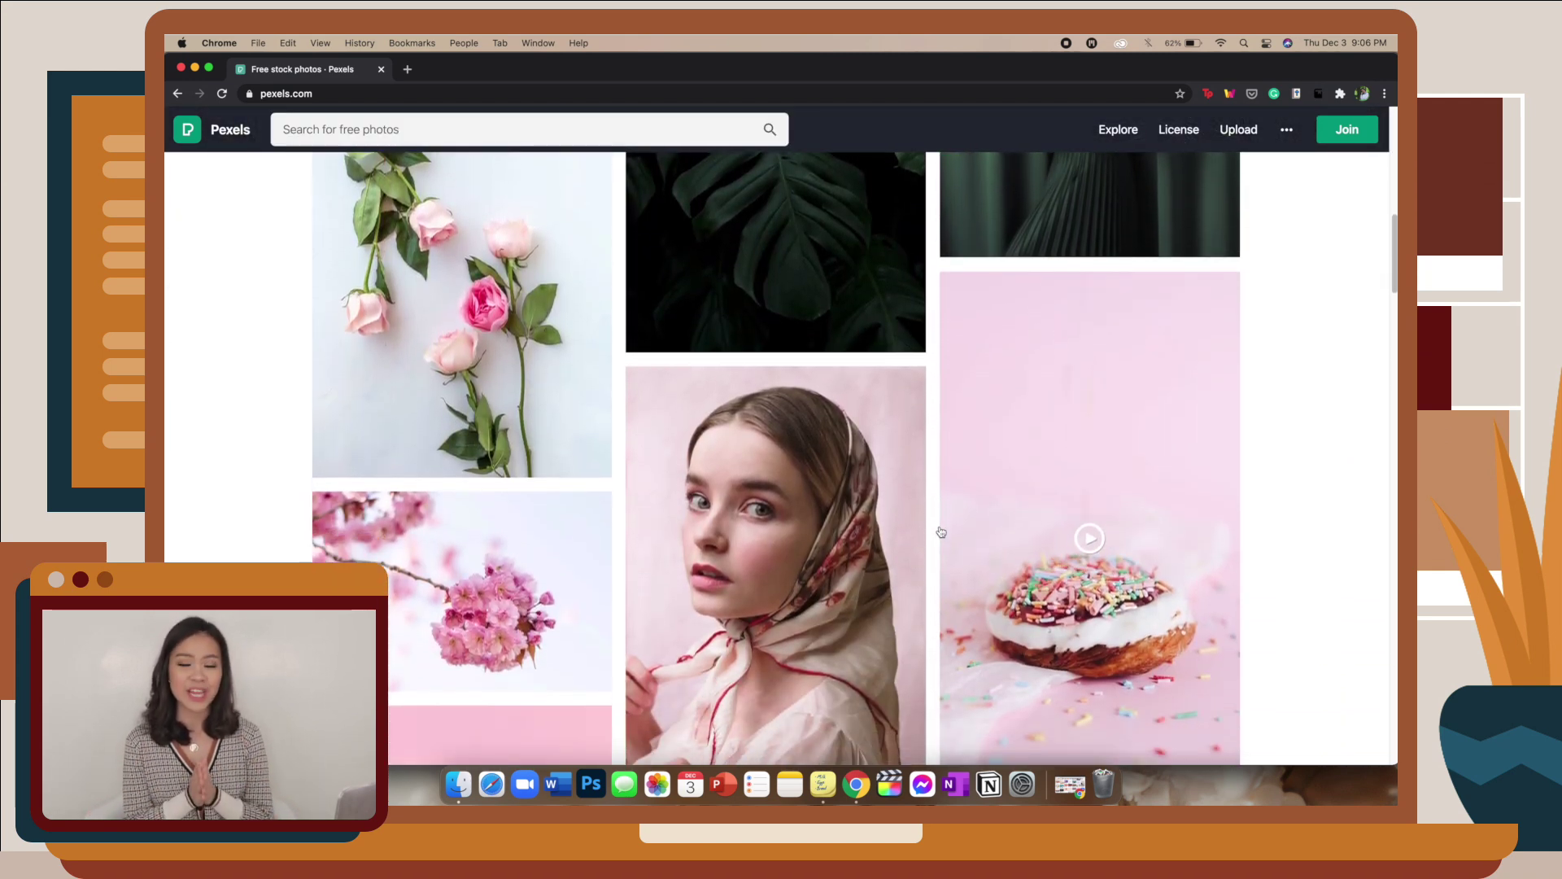
pyautogui.scroll(-6, 941, 530)
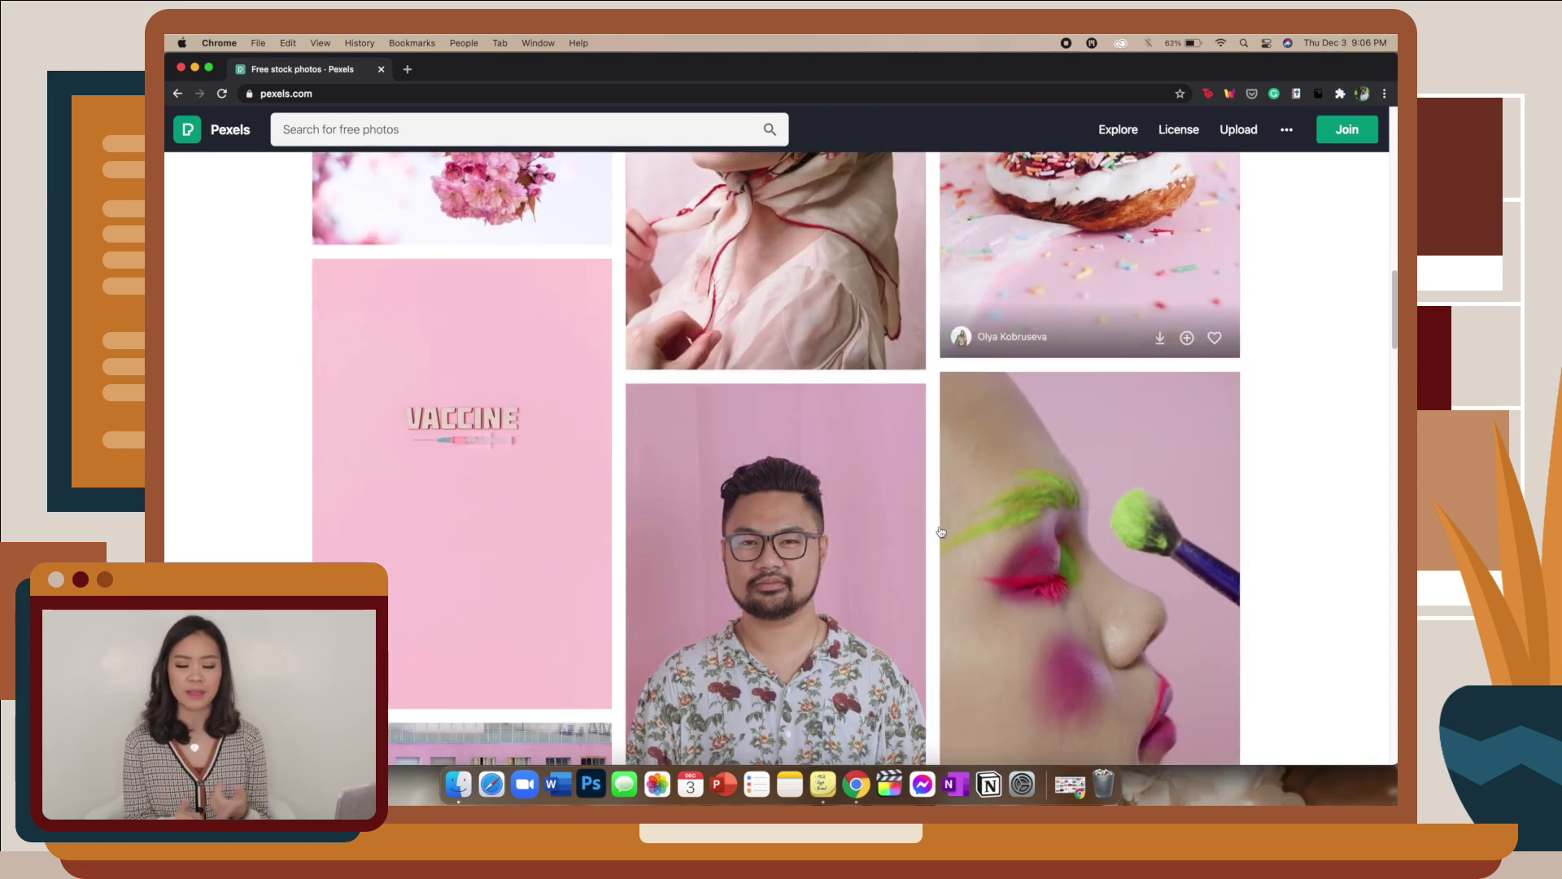
pyautogui.scroll(-7, 941, 530)
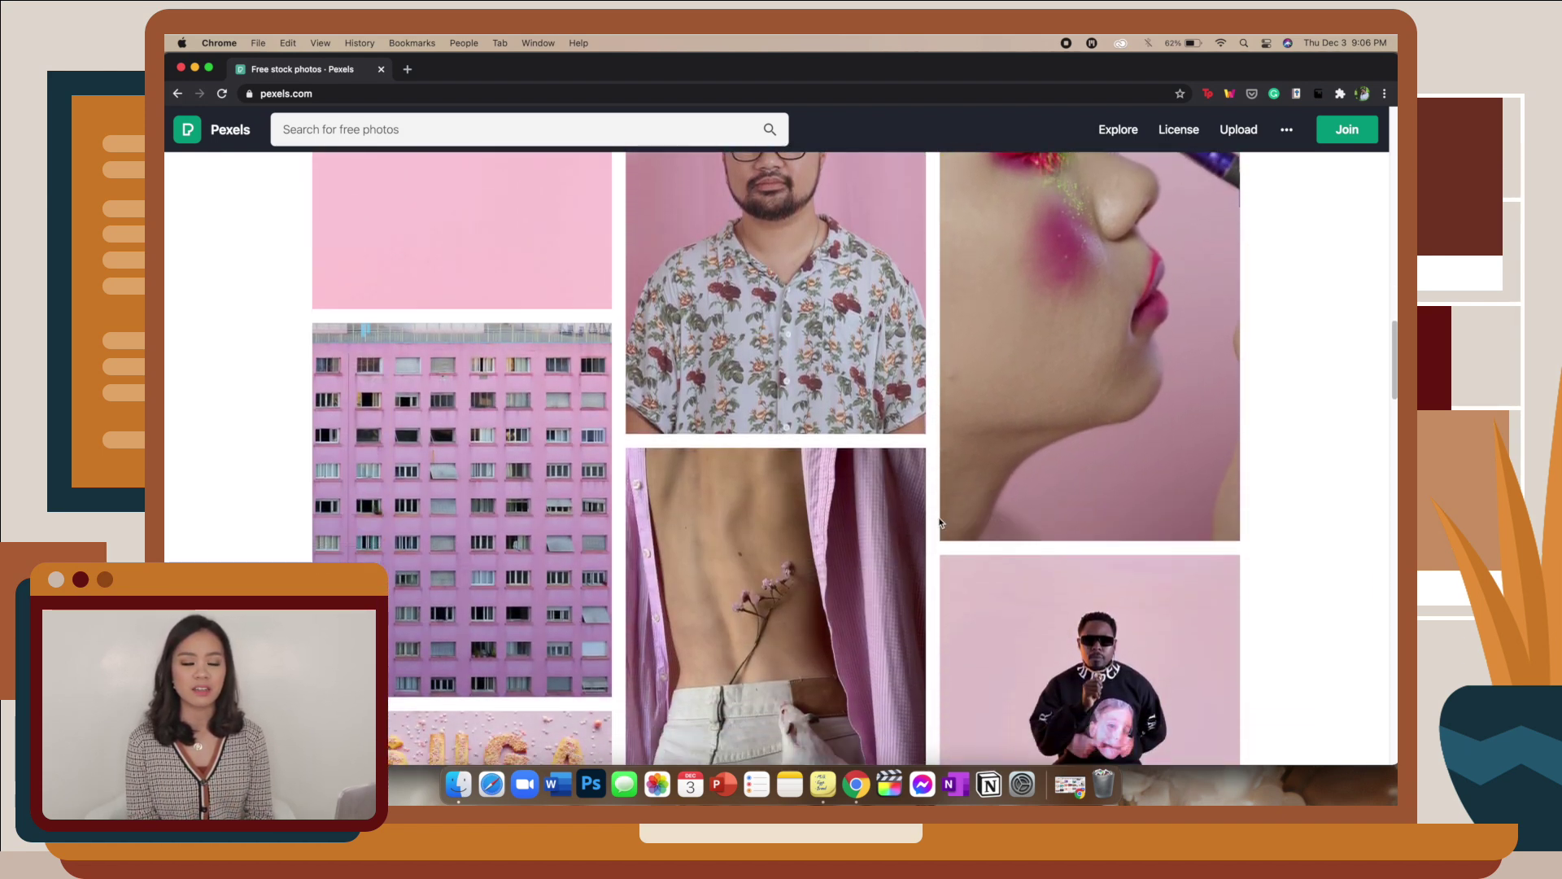
pyautogui.scroll(-6, 940, 521)
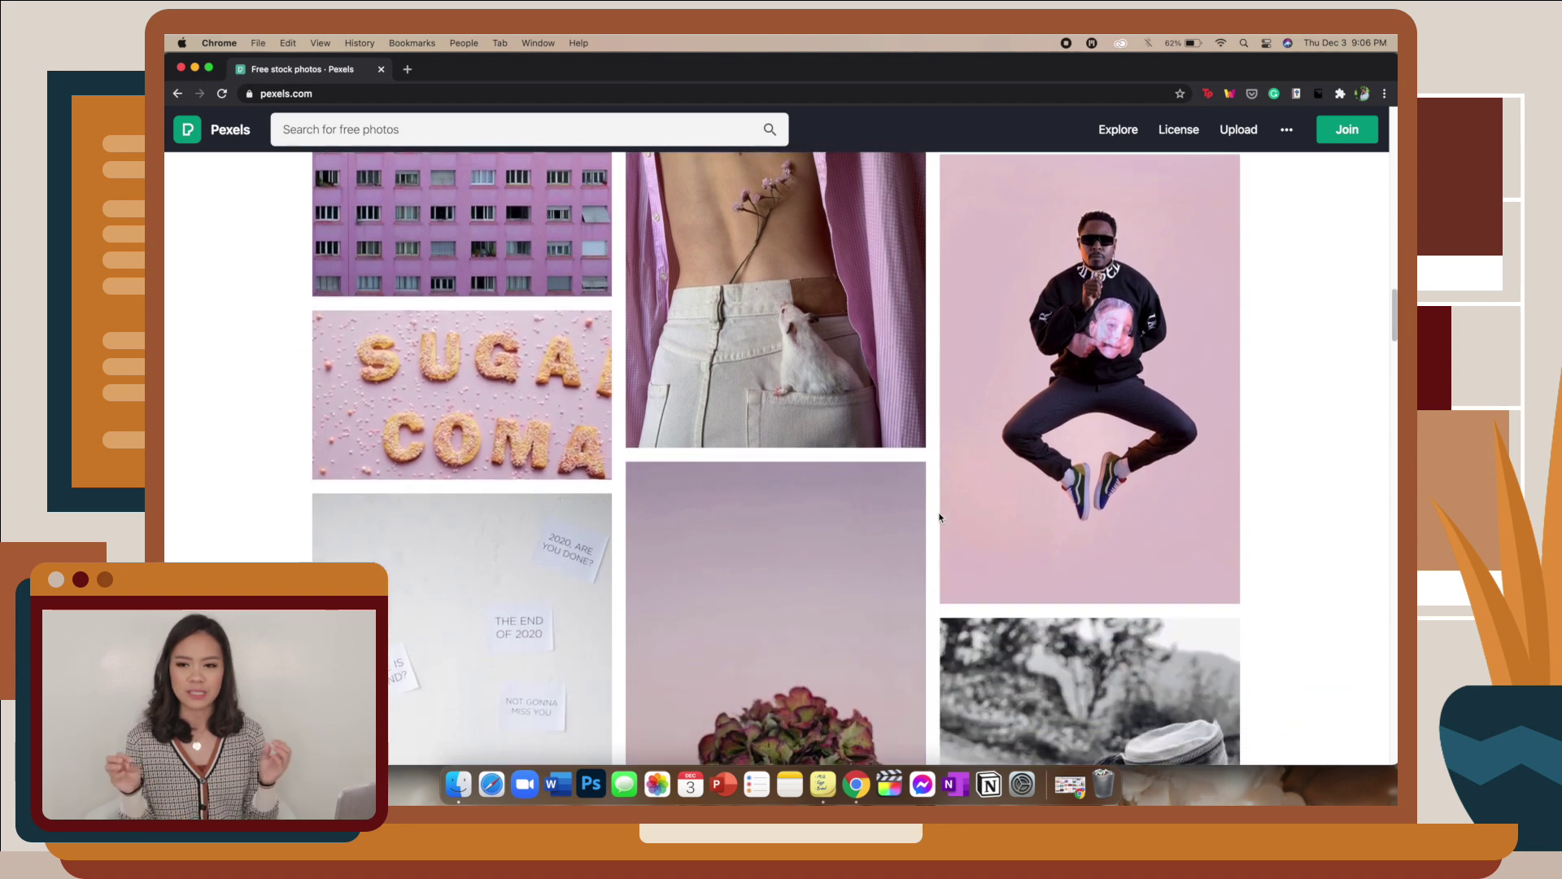
pyautogui.scroll(-1, 940, 516)
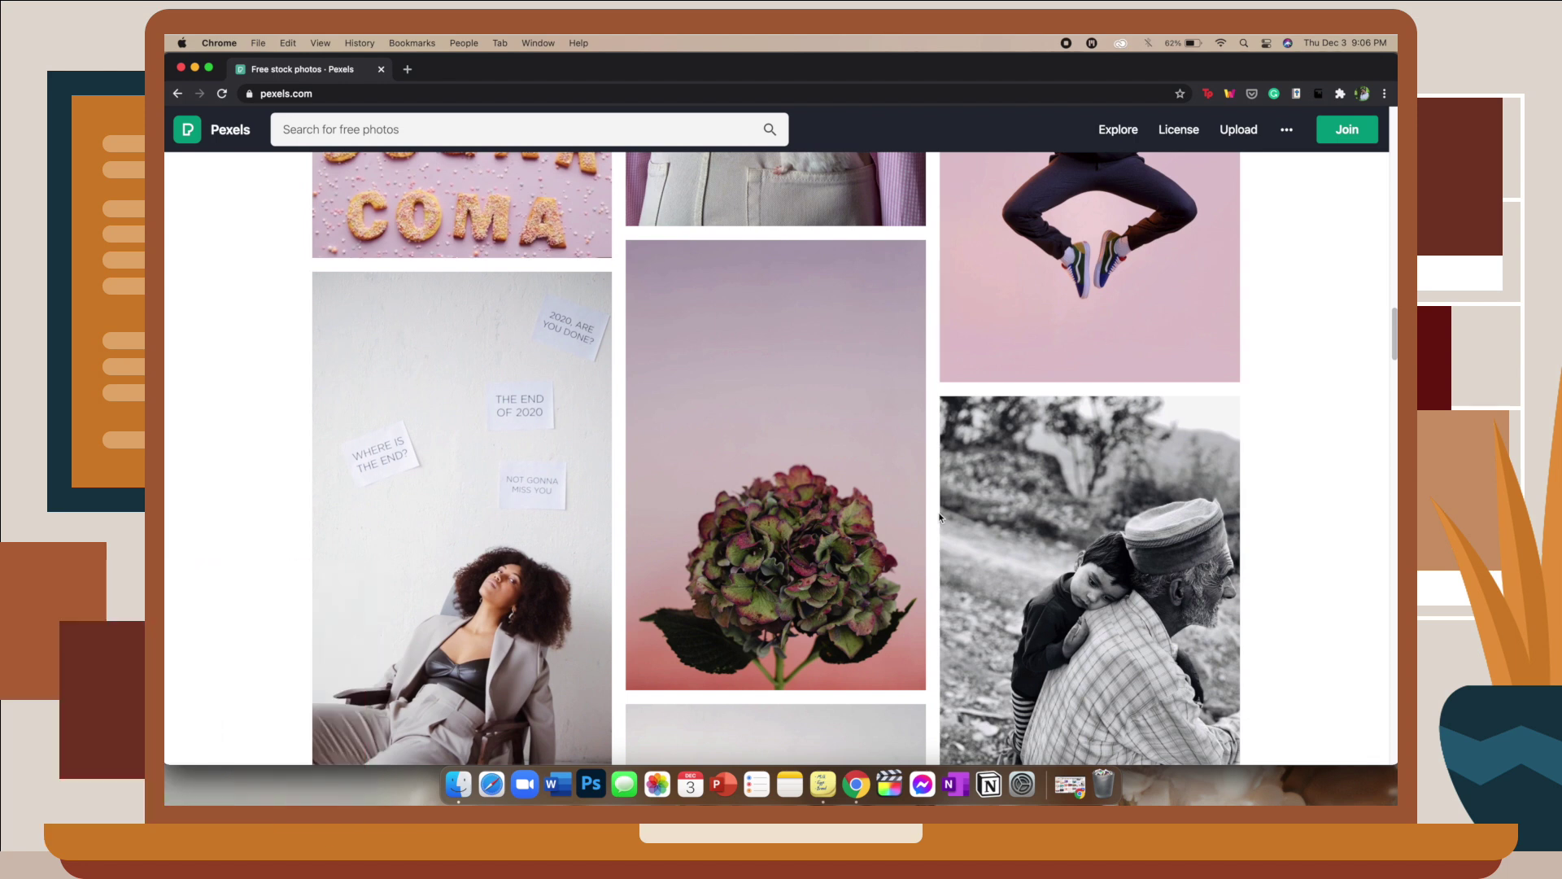
pyautogui.click(518, 130)
# - Search Pexels for 'Dried Flowers' and scroll through the photo results
pyautogui.click(346, 196)
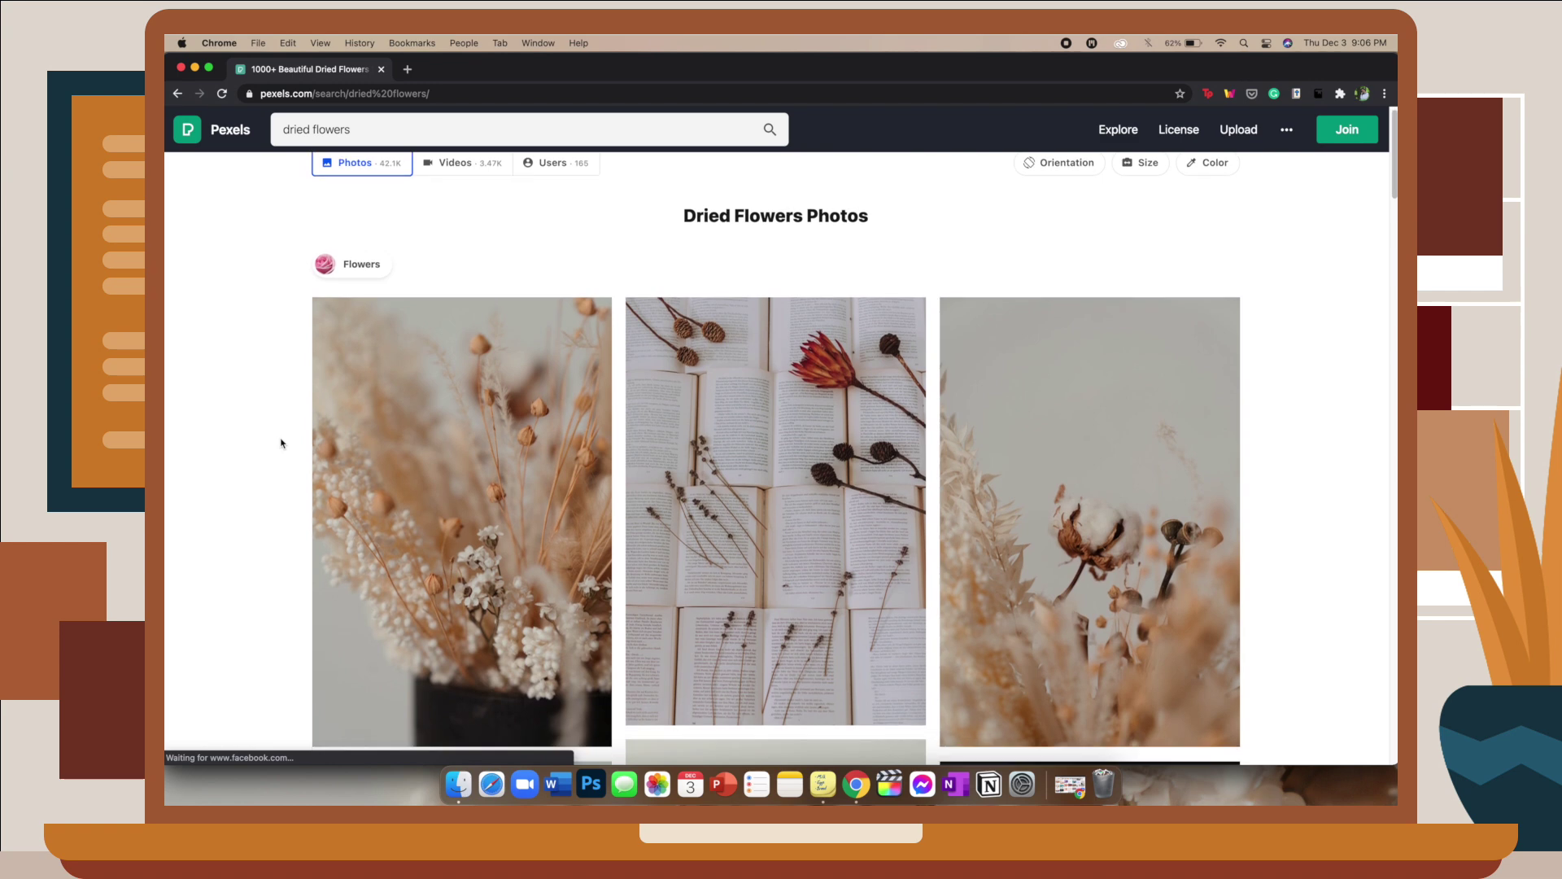
pyautogui.scroll(-5, 280, 443)
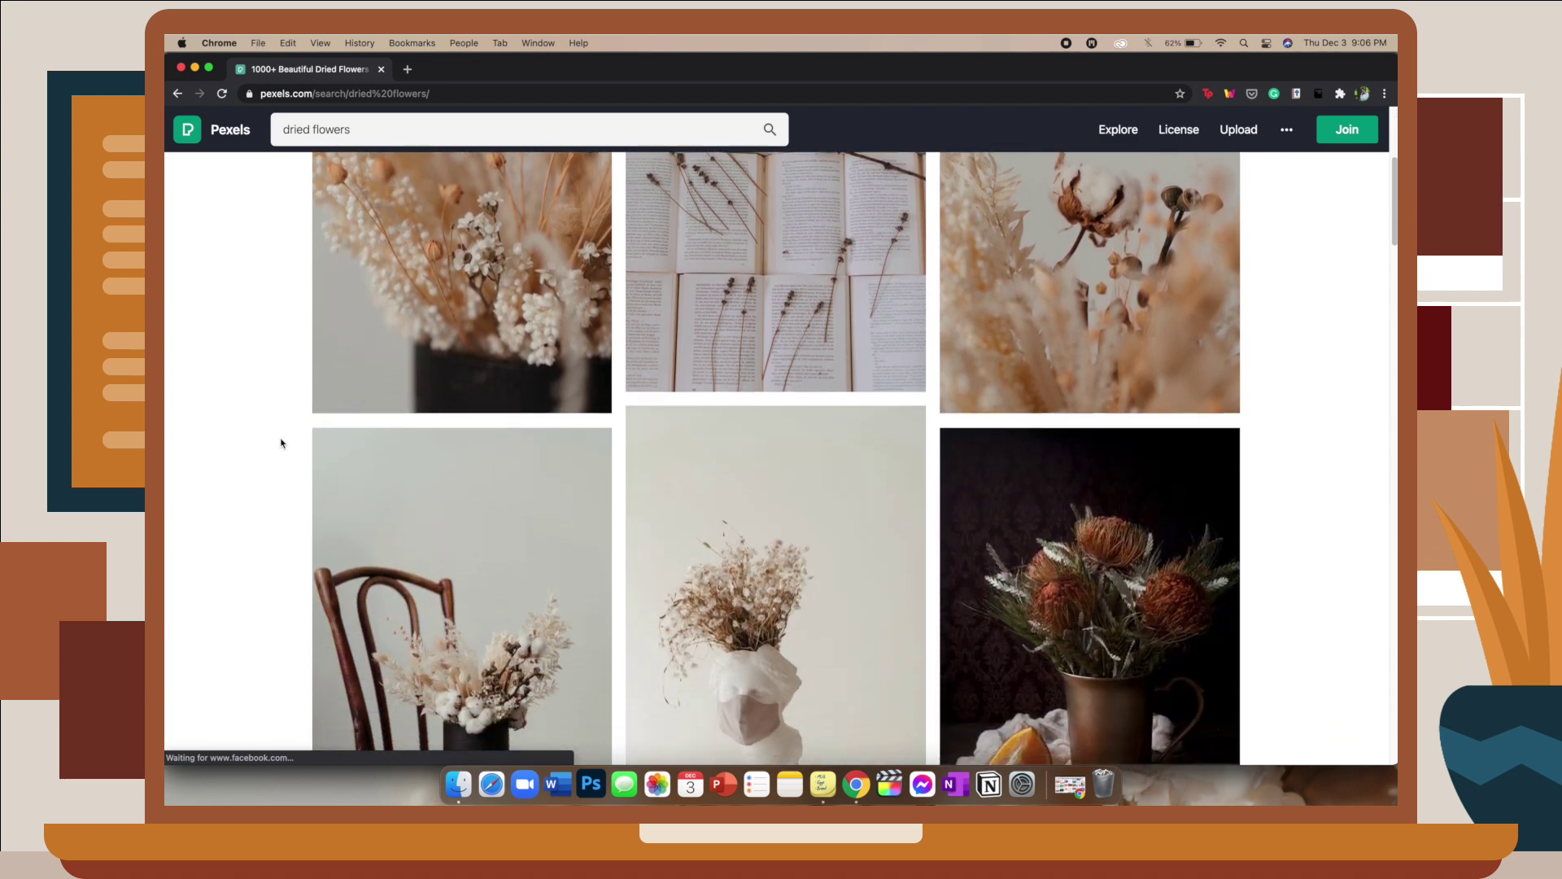
pyautogui.scroll(-5, 280, 442)
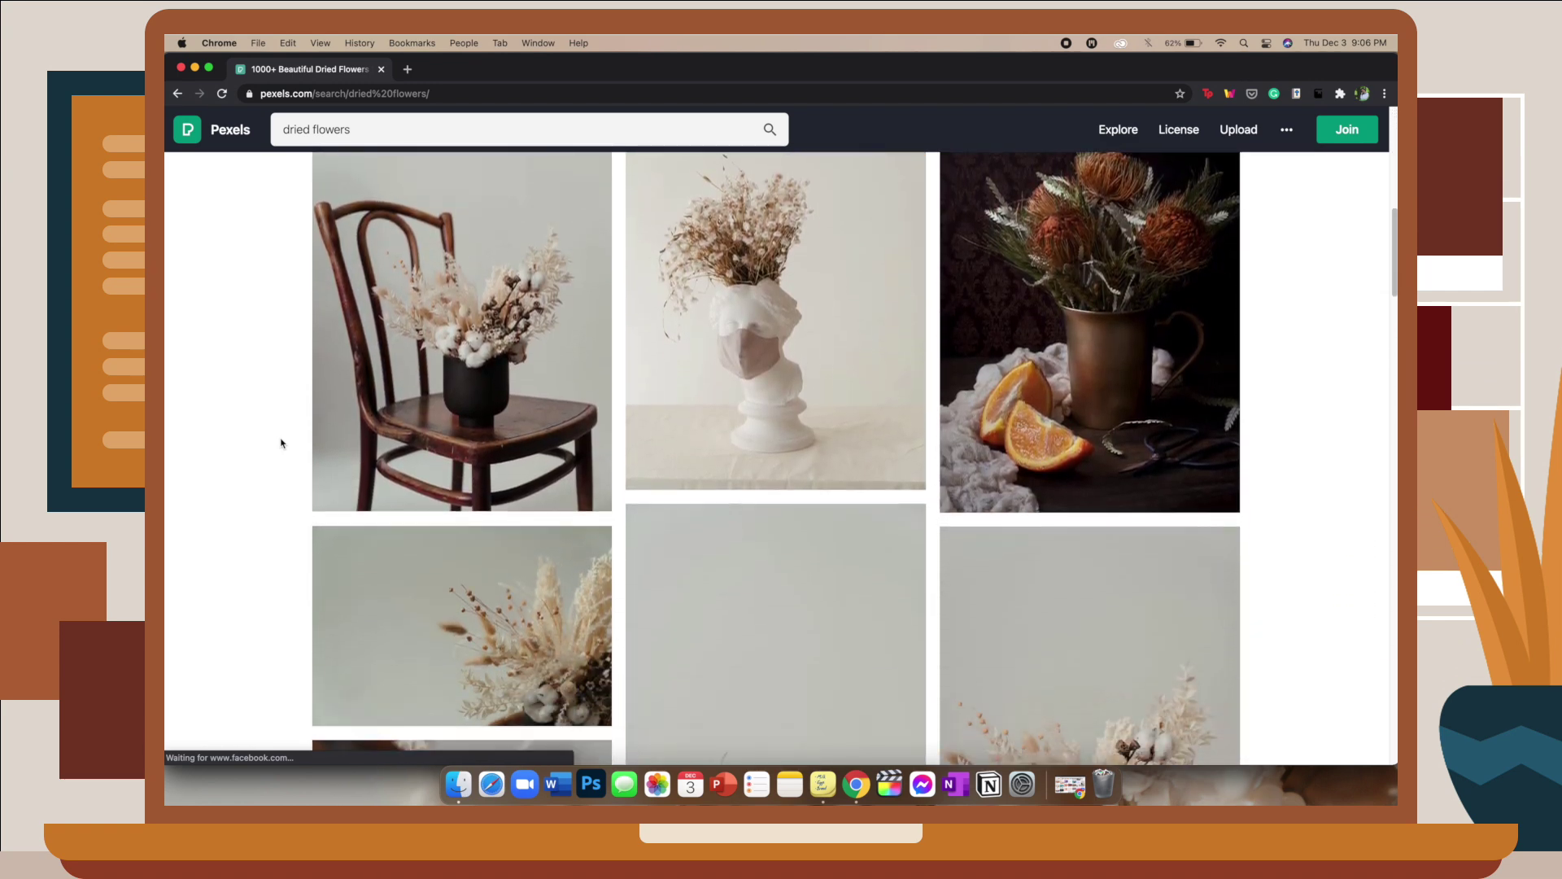
pyautogui.scroll(-3, 281, 443)
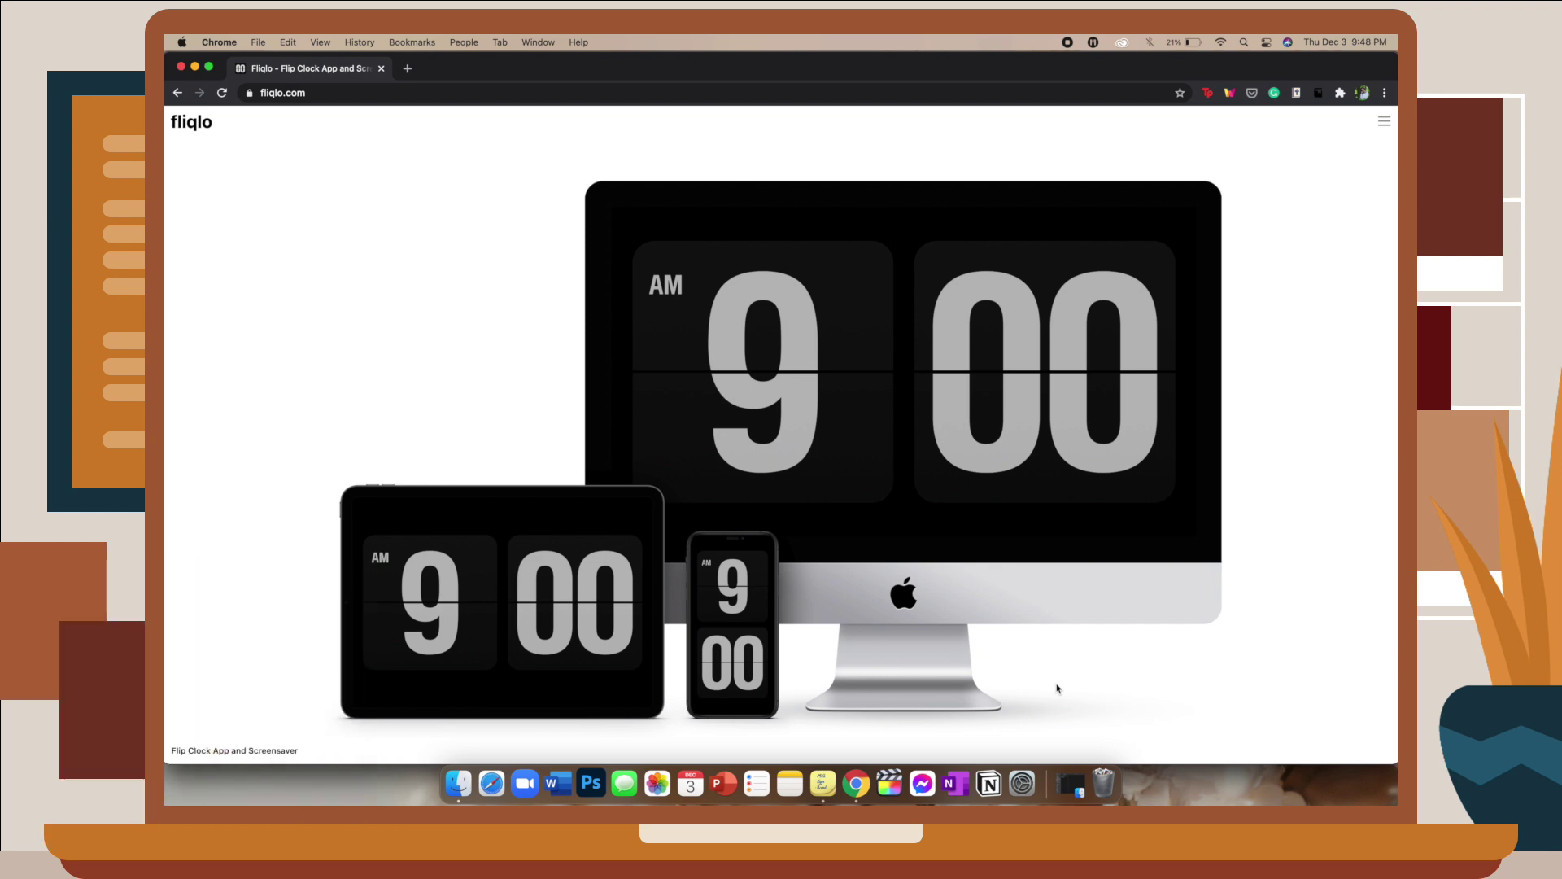
# - Download the Fliqlo flip-clock screensaver for Mac from fliqlo.com's Screensaver page
pyautogui.click(963, 511)
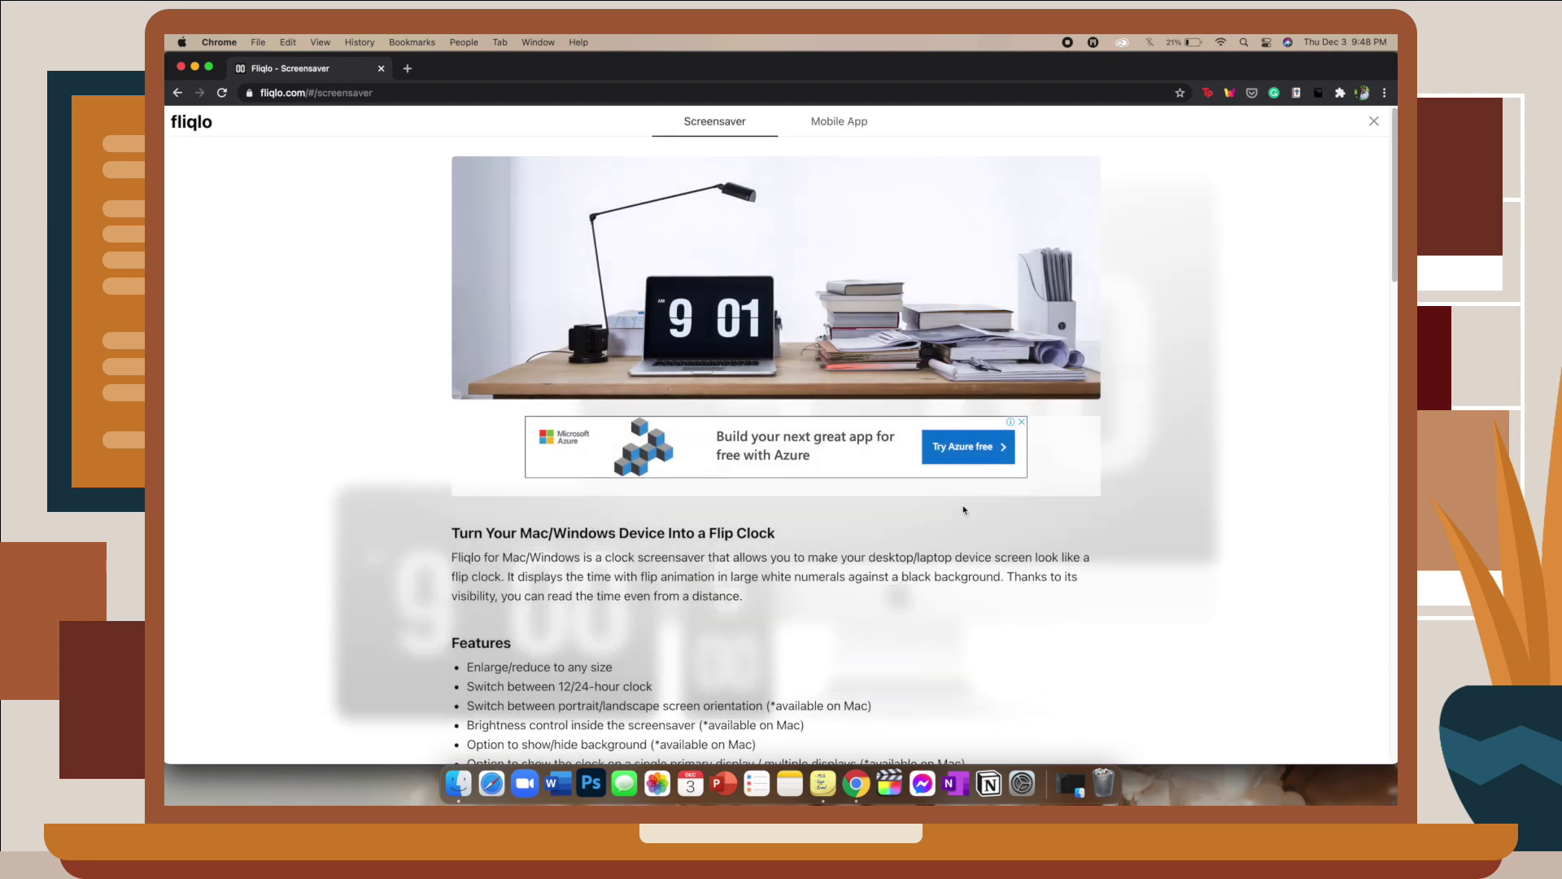
pyautogui.scroll(-5, 963, 510)
pyautogui.click(683, 699)
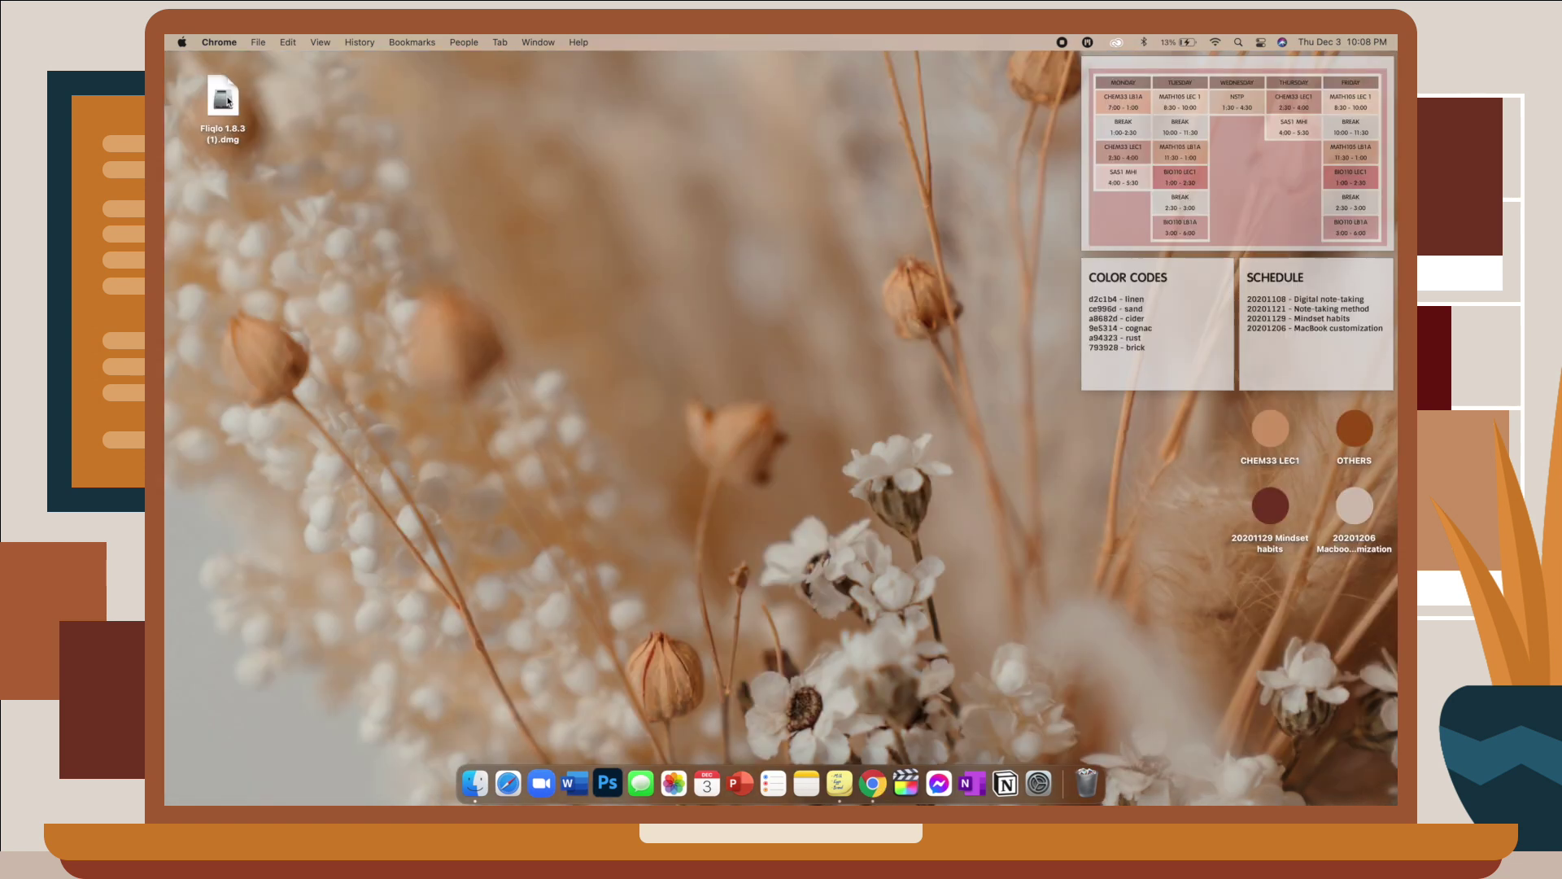
# - Install Fliqlo.saver from 'Fliqlo 1.8.3 (1).dmg', replacing the old copy, and select it
pyautogui.doubleClick(224, 97)
pyautogui.doubleClick(295, 122)
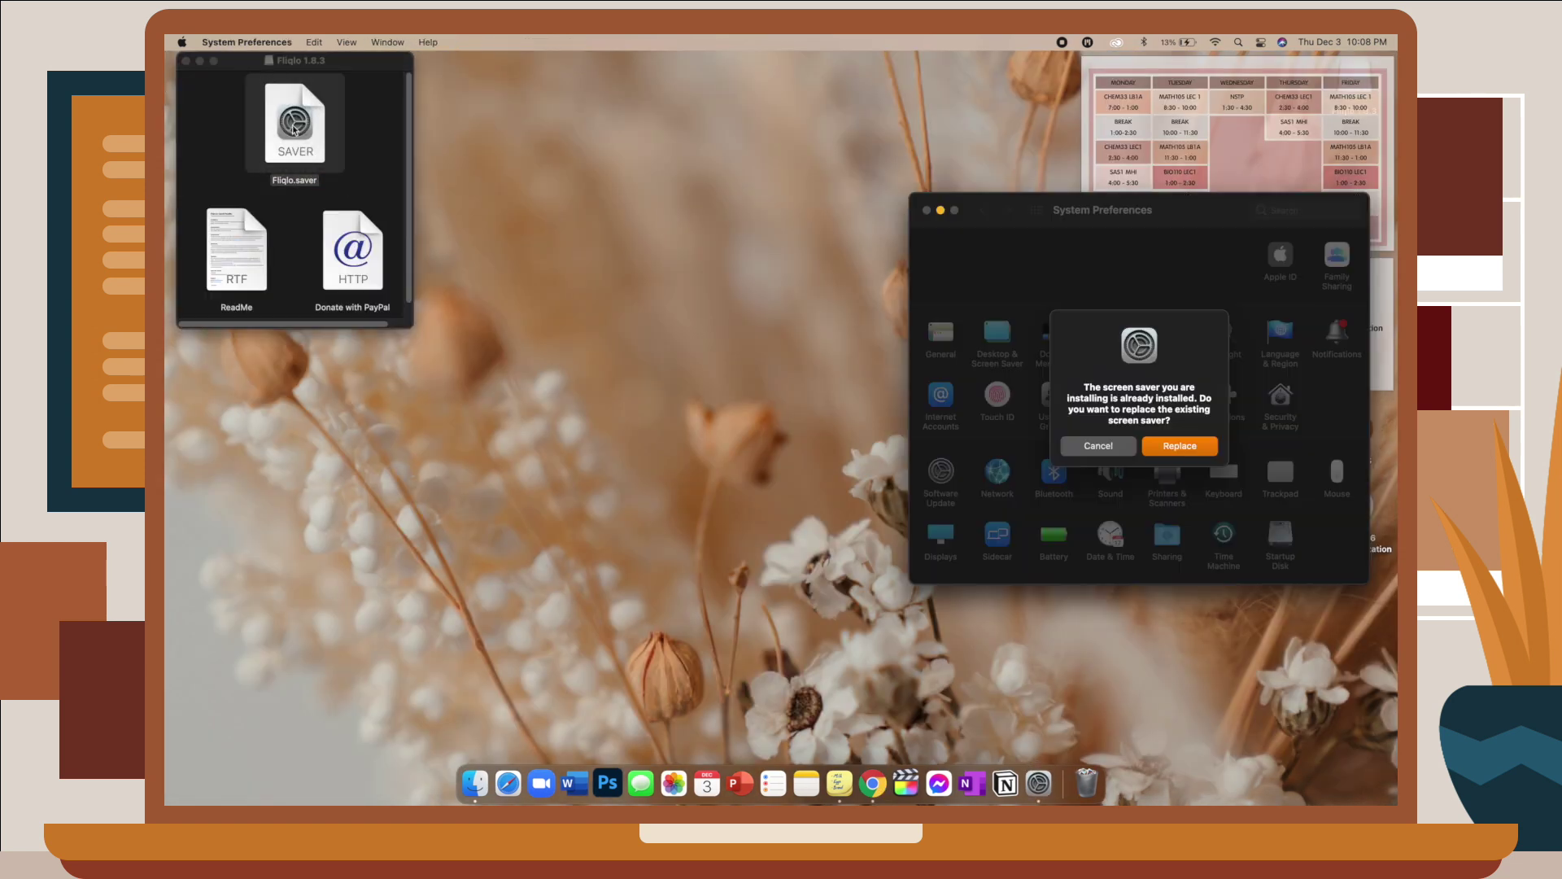
pyautogui.click(1152, 446)
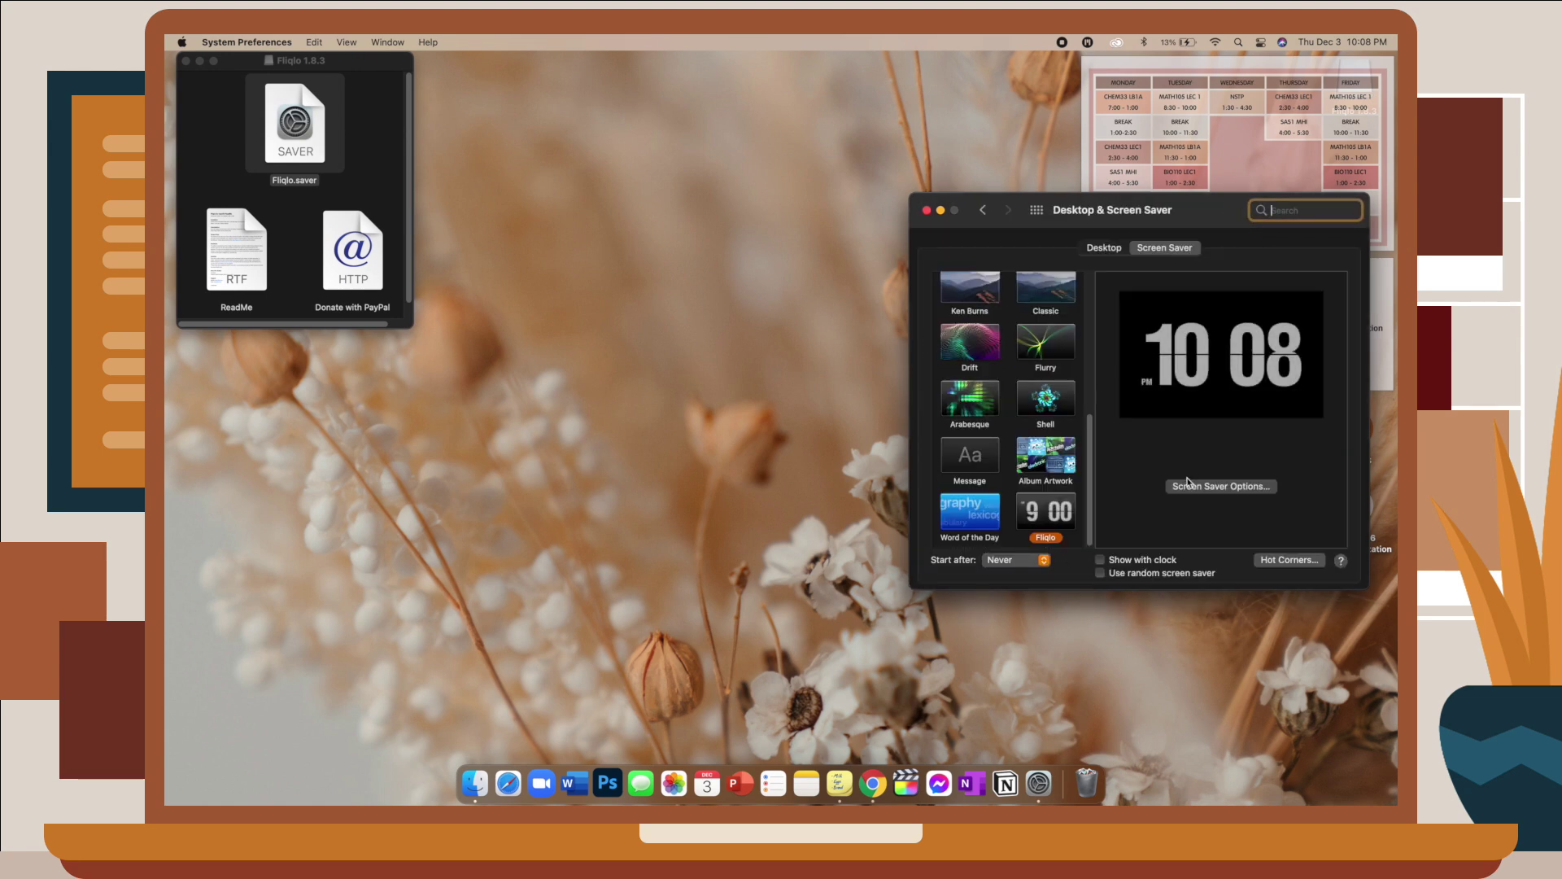
pyautogui.click(1189, 486)
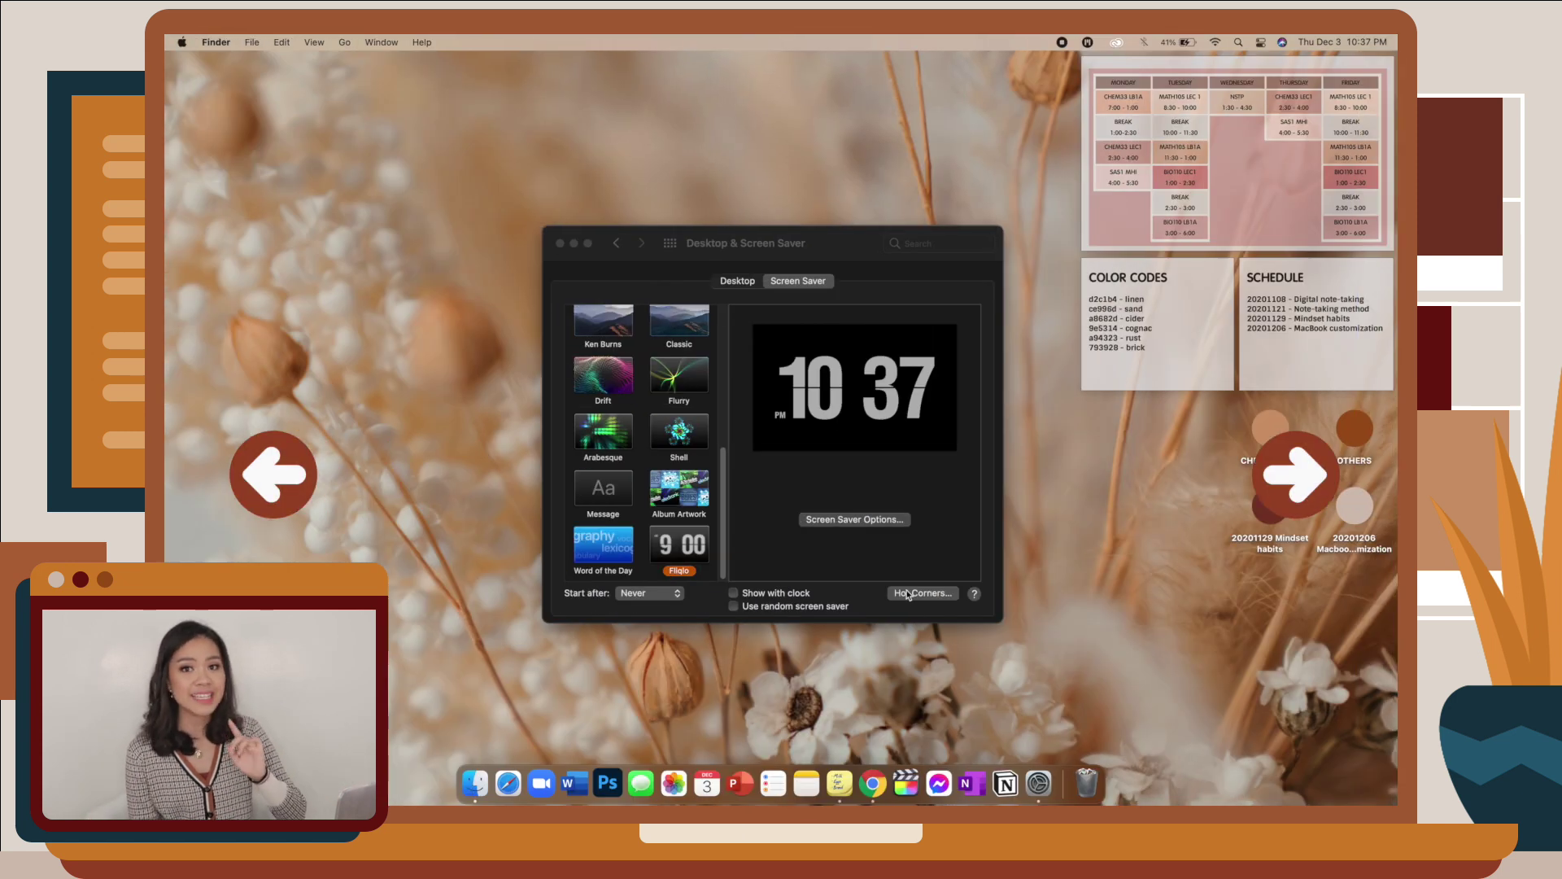
# - Set the top-right hot corner to Desktop, test it, and check the bottom-right corner's options
pyautogui.click(908, 593)
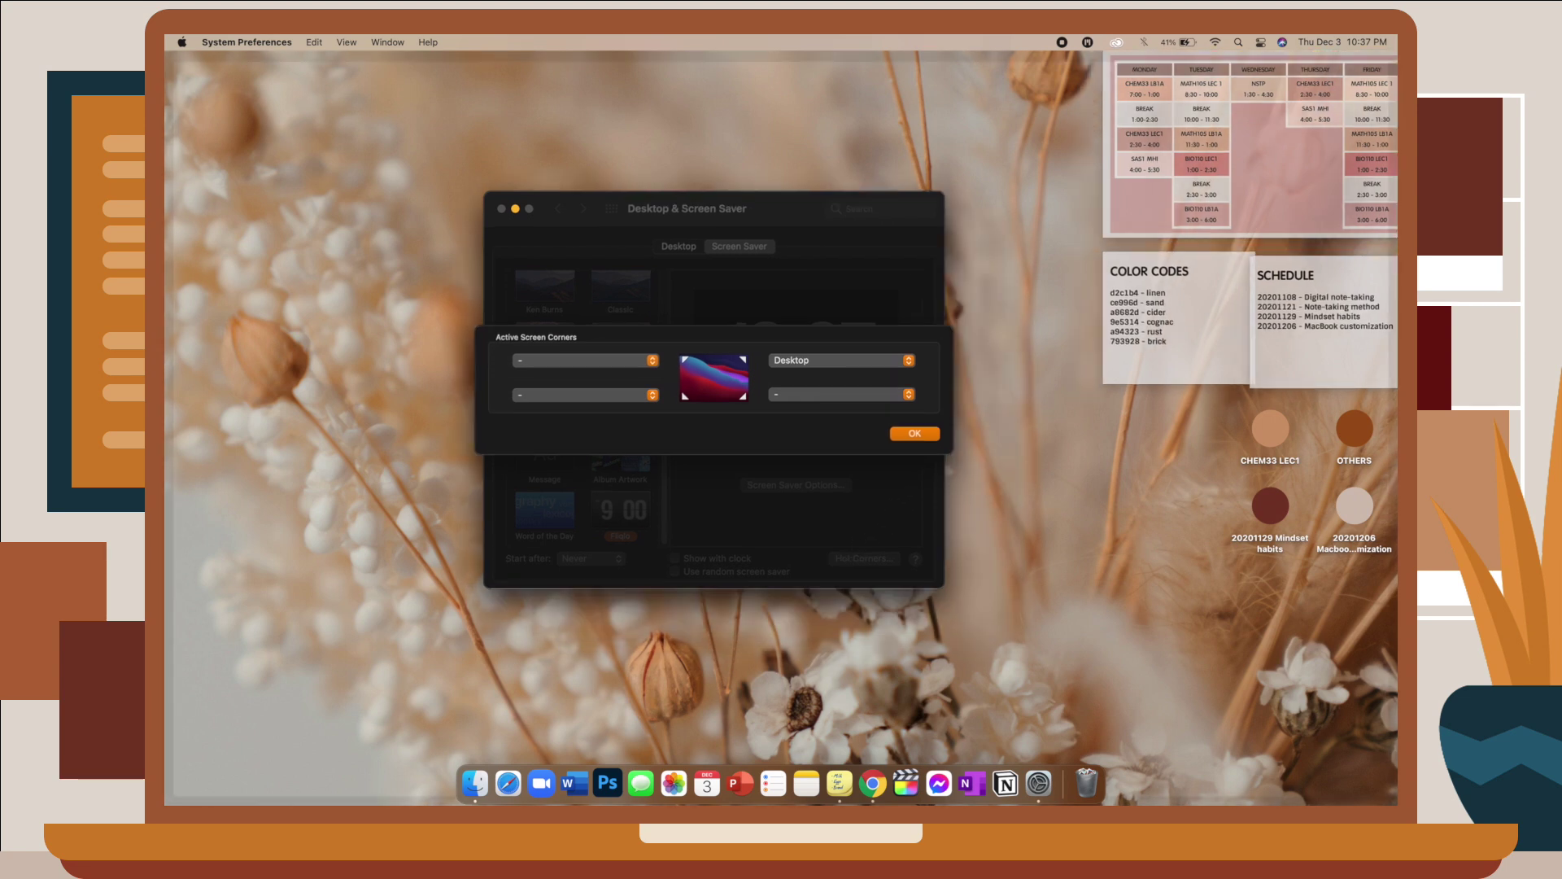
pyautogui.moveTo(1396, 35)
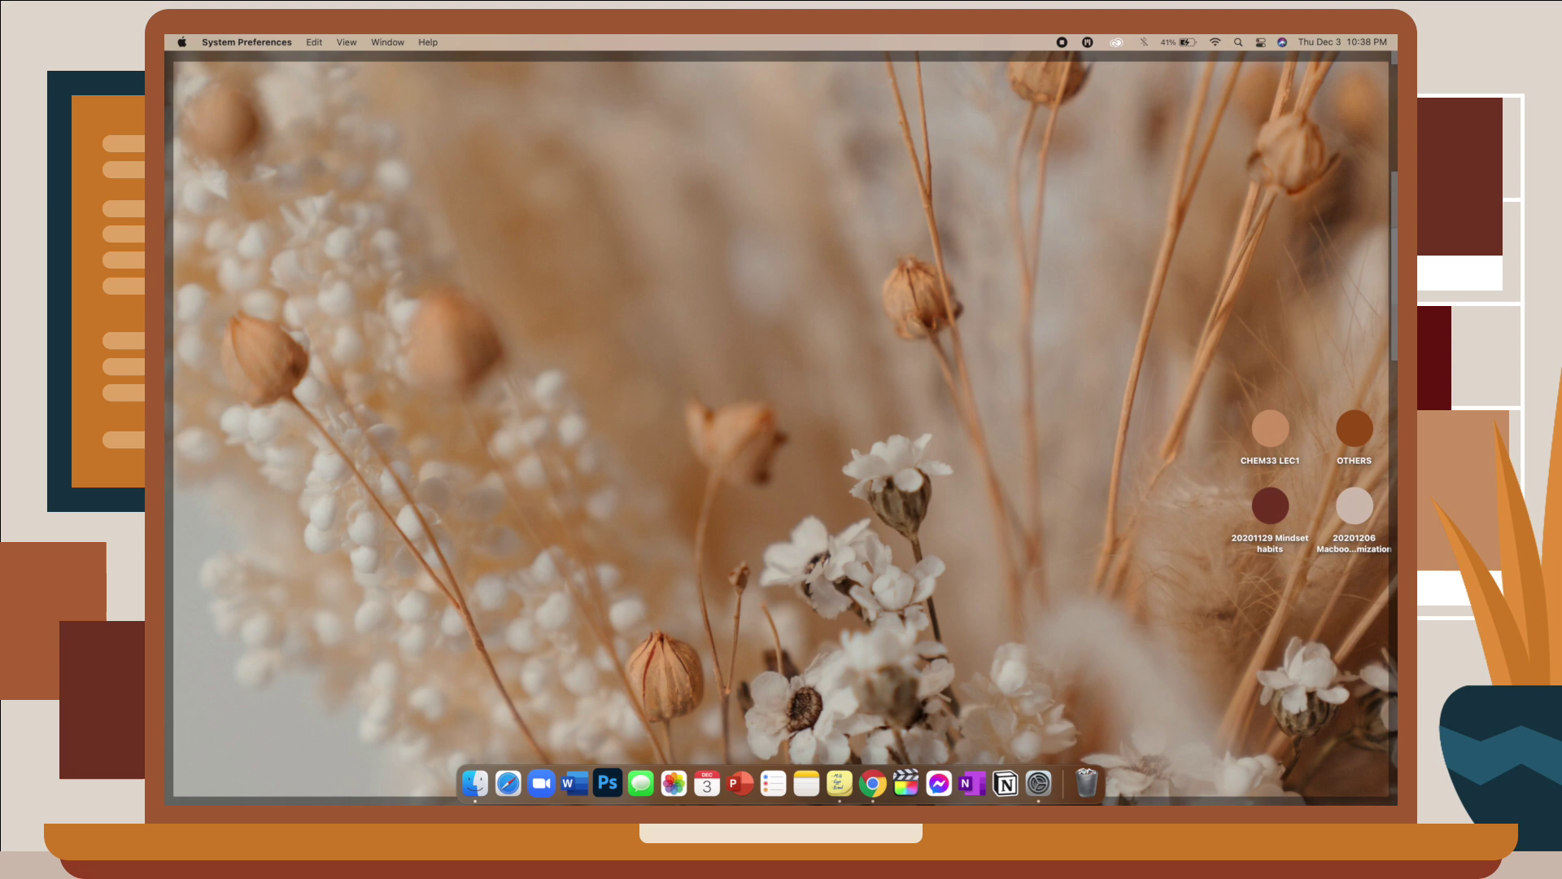
pyautogui.moveTo(1396, 51)
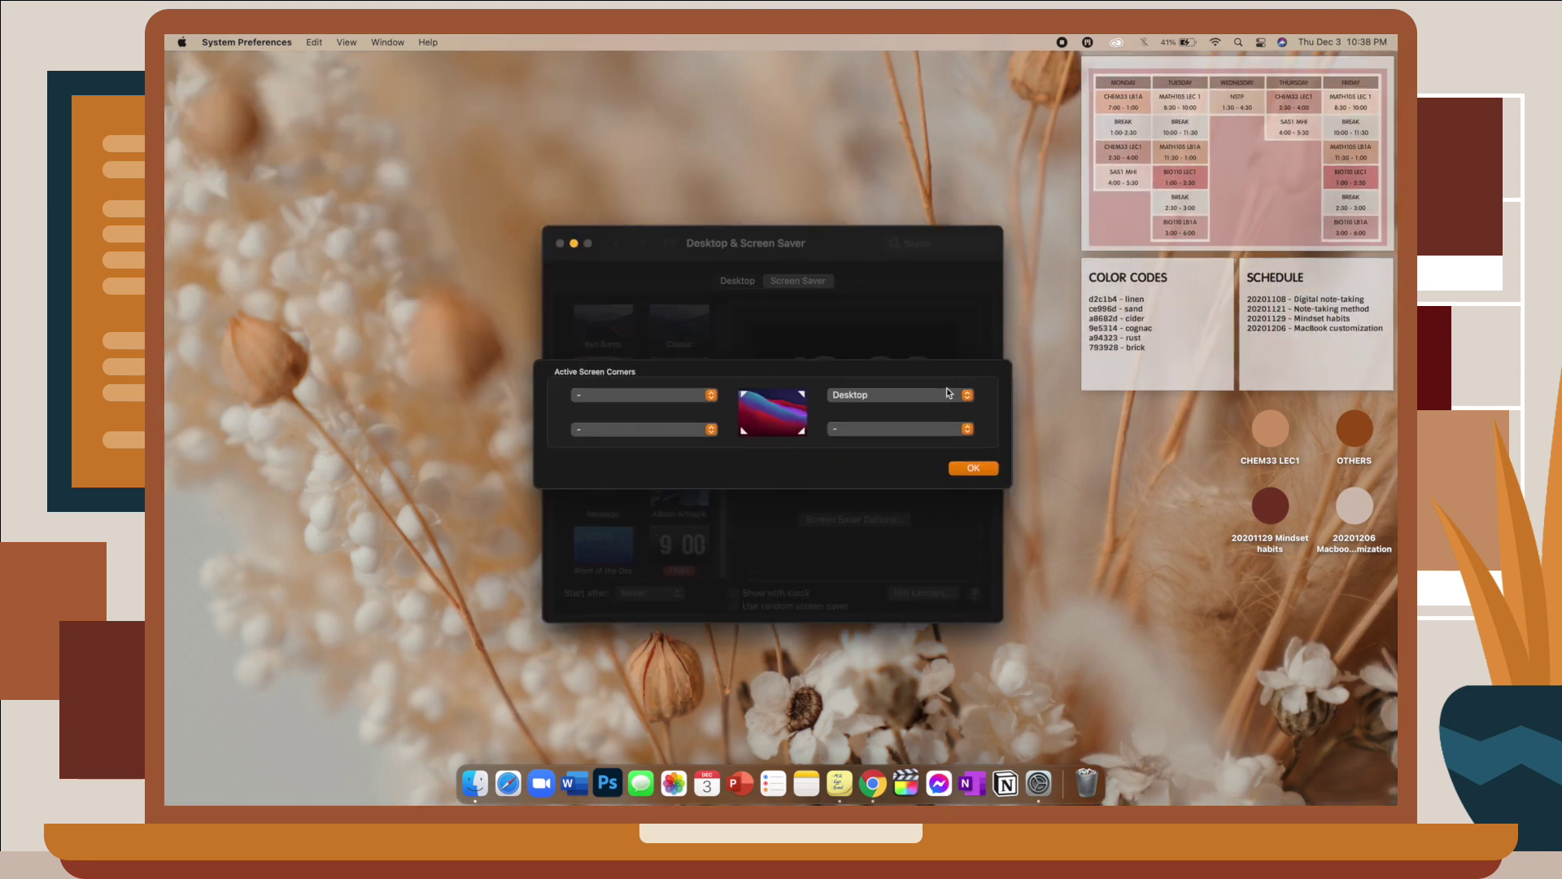
pyautogui.click(917, 424)
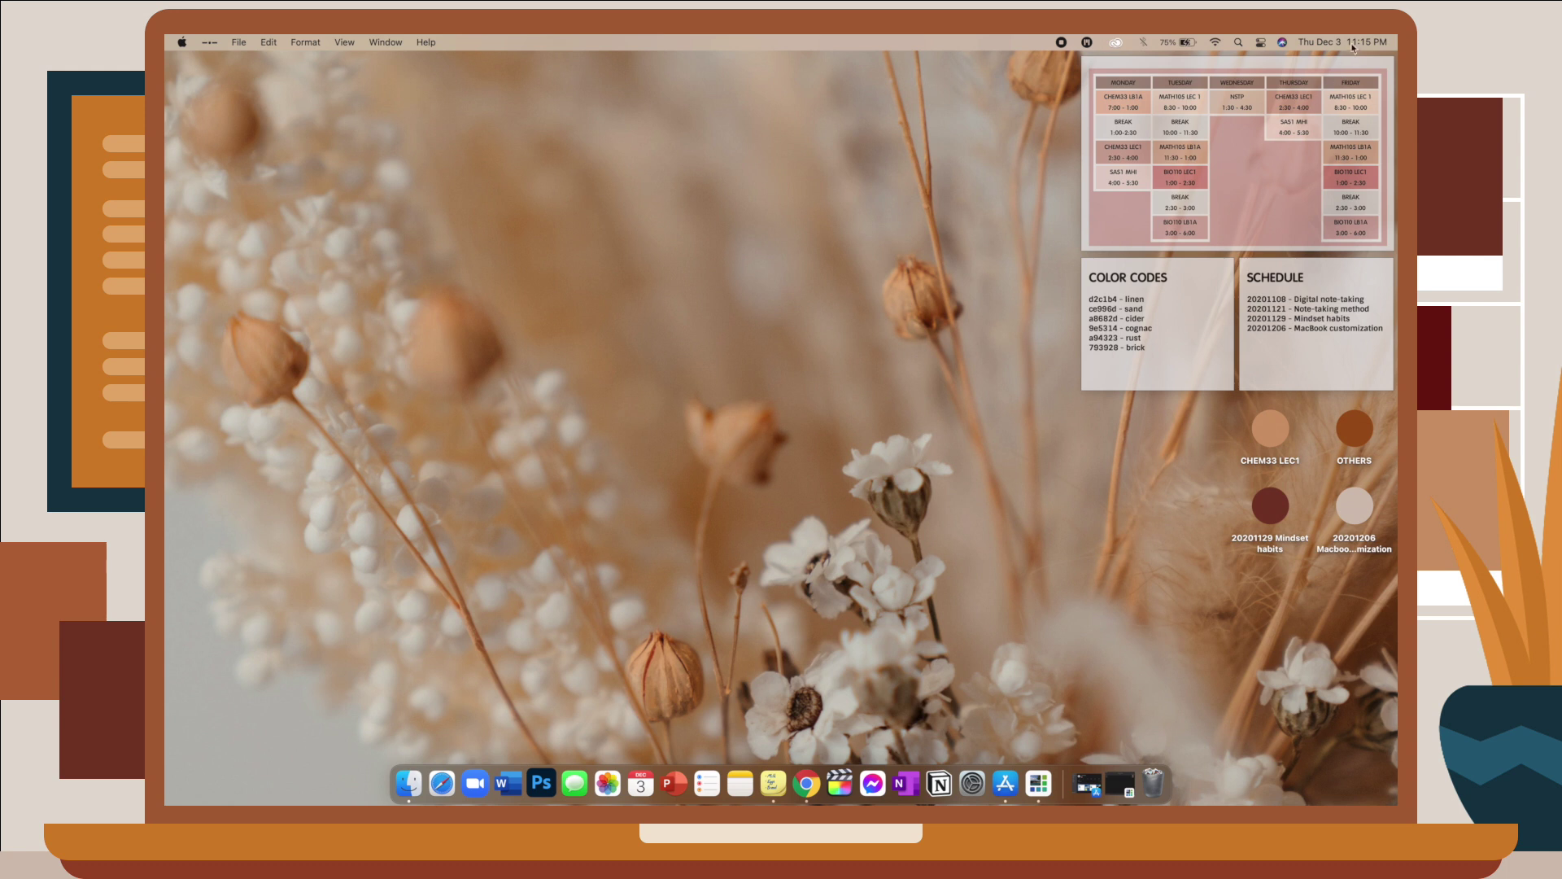
# - From the menu-bar clock, scroll through the Notification Center widget gallery, then close it with Done
pyautogui.click(1352, 42)
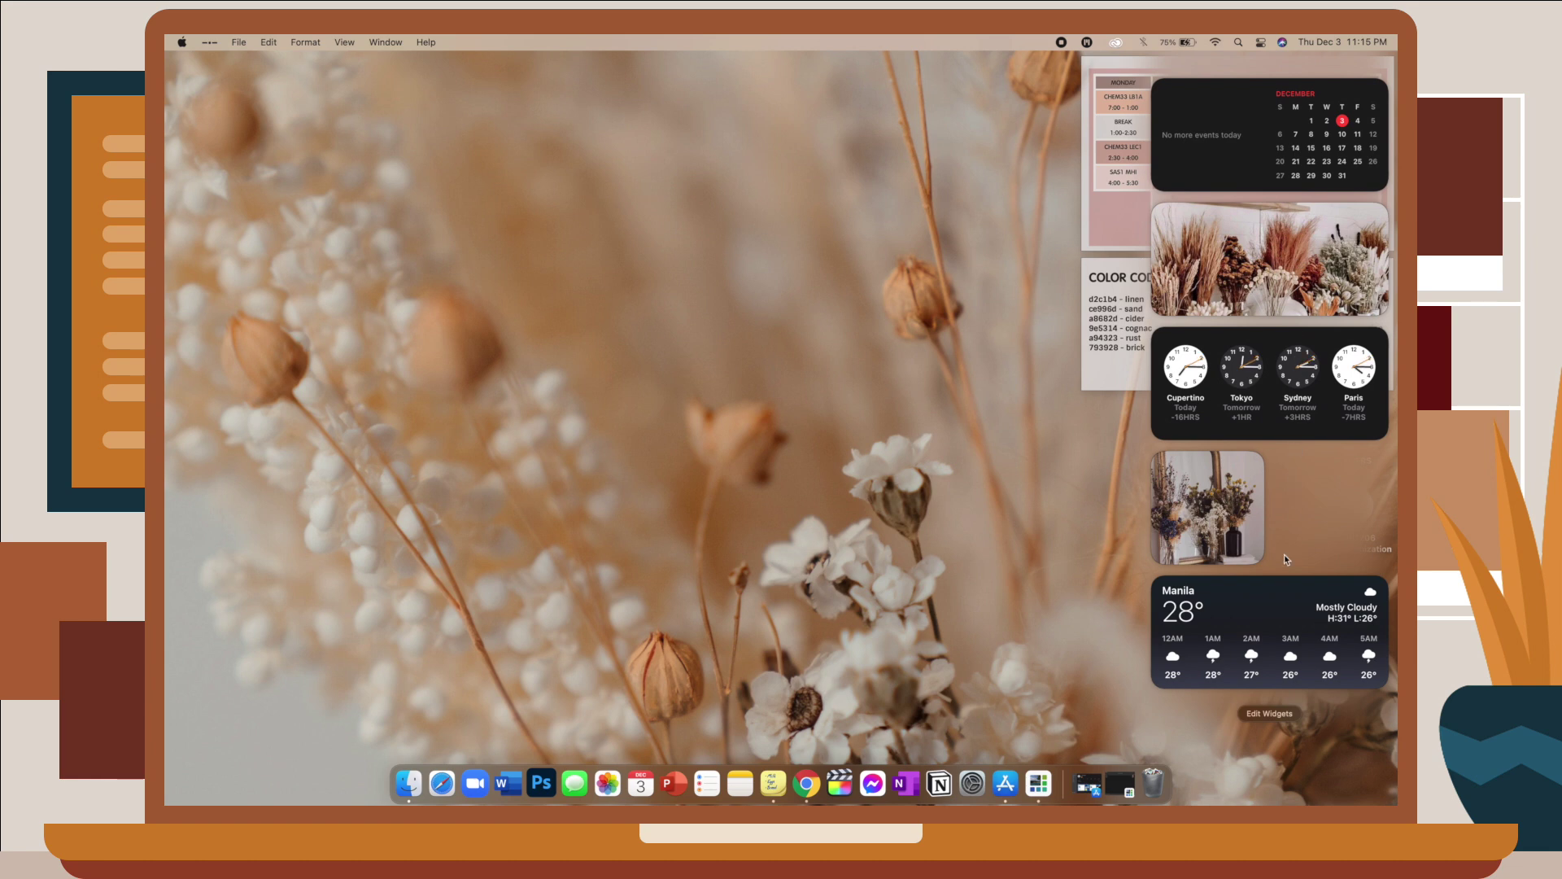
pyautogui.click(1269, 713)
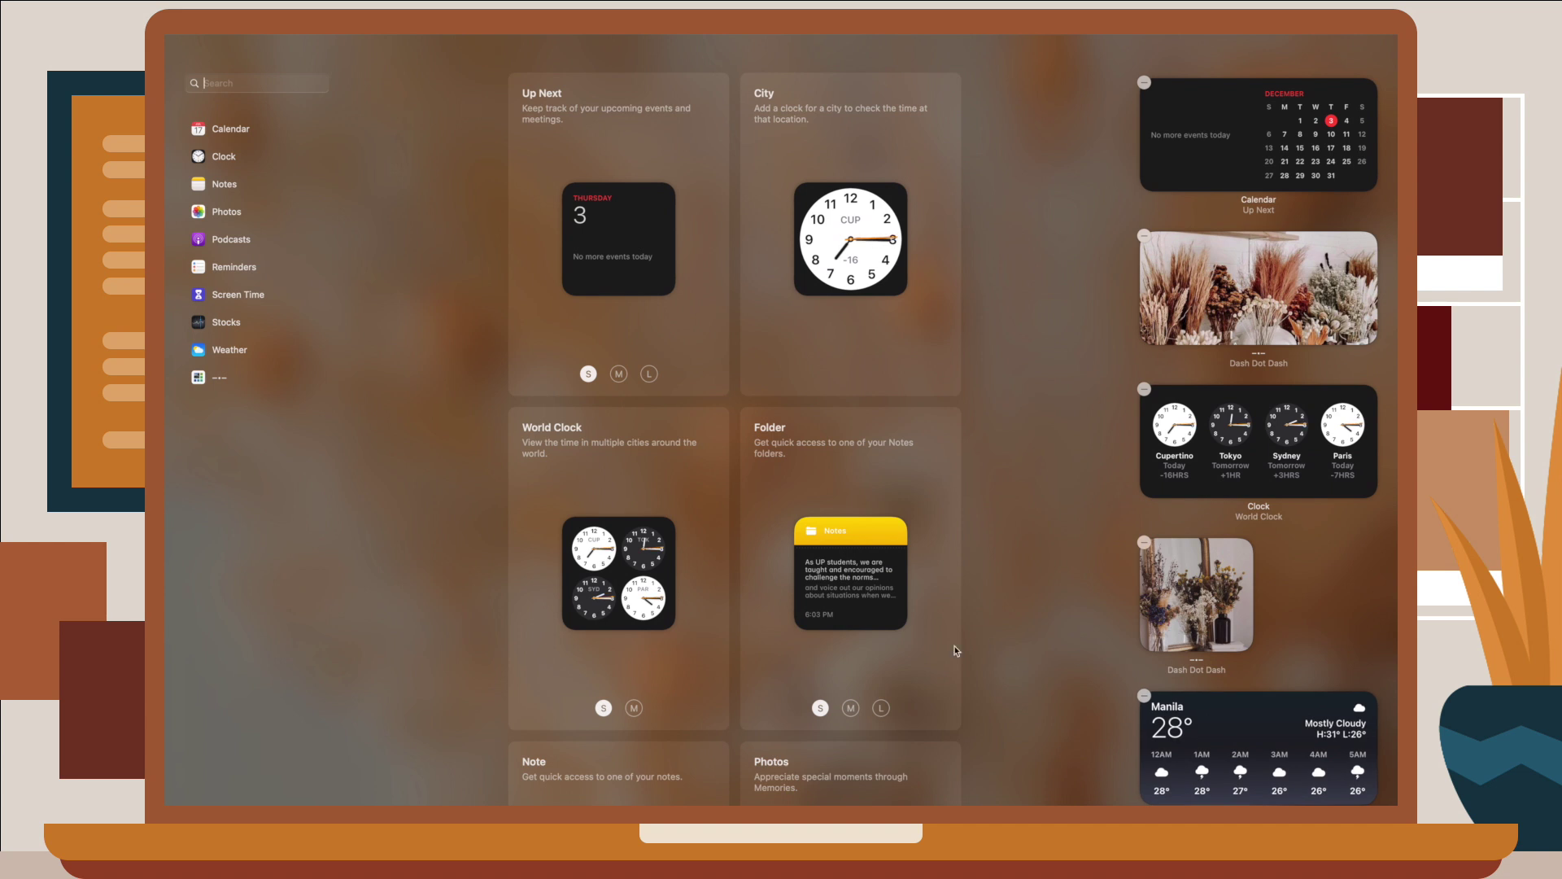
pyautogui.scroll(-5, 956, 651)
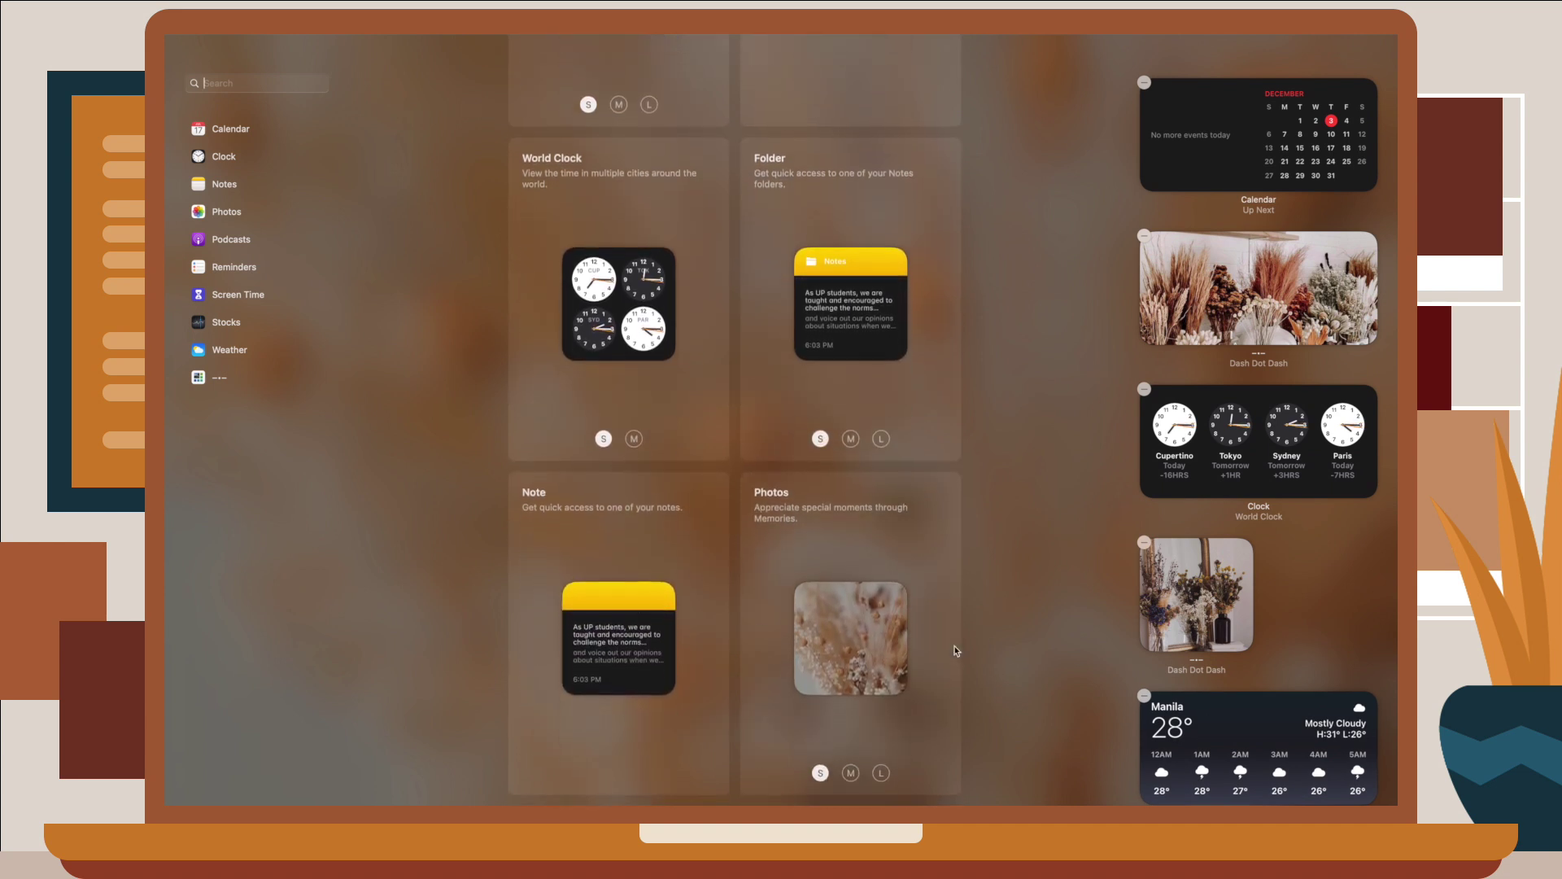
pyautogui.scroll(-3, 956, 651)
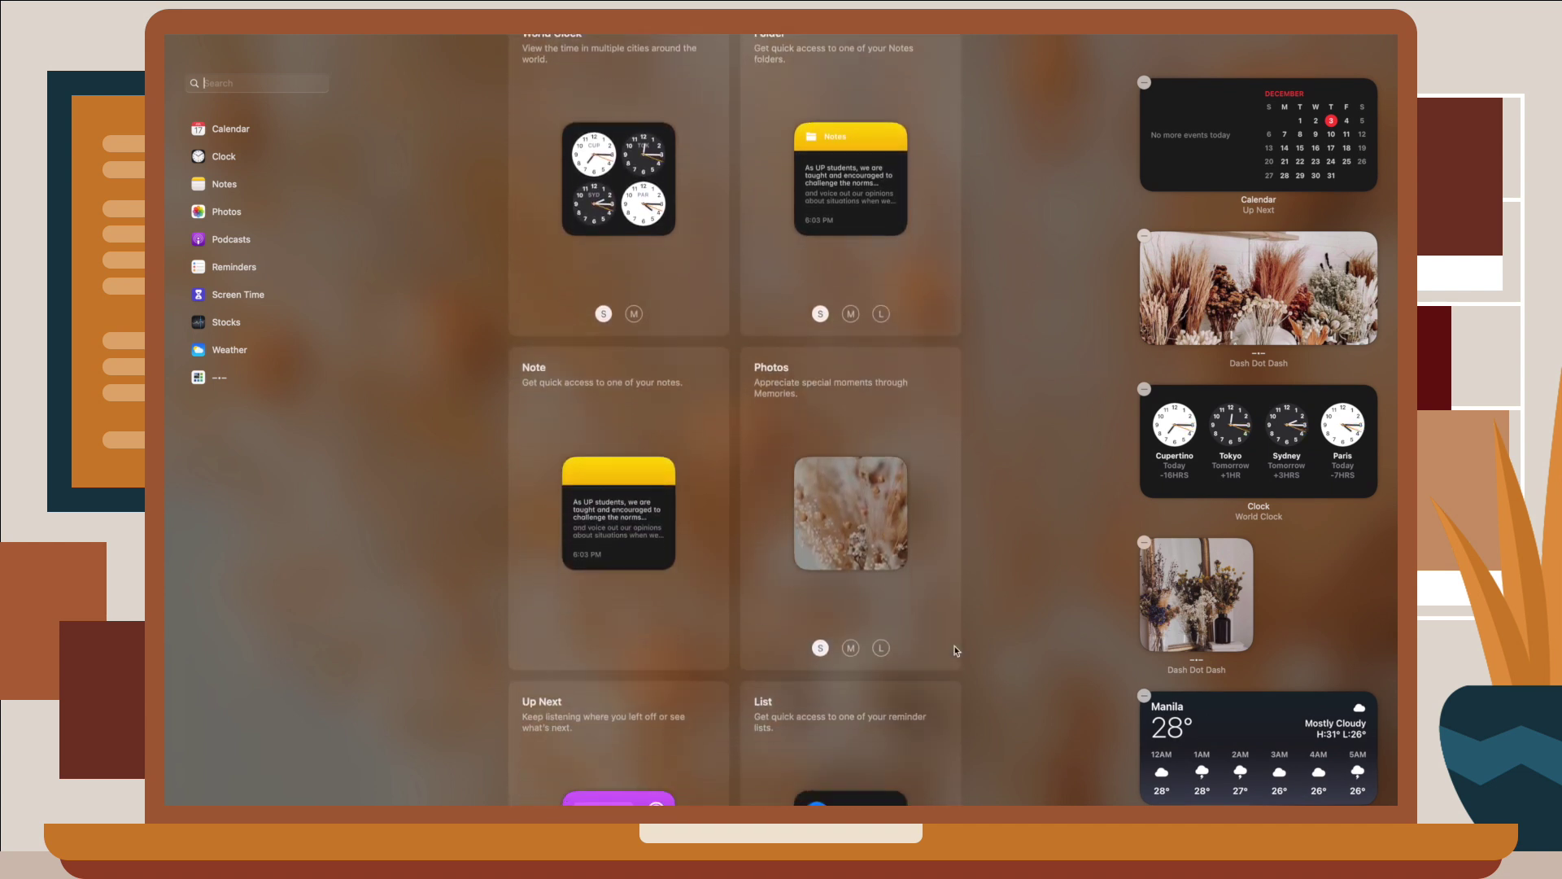
pyautogui.scroll(-4, 957, 651)
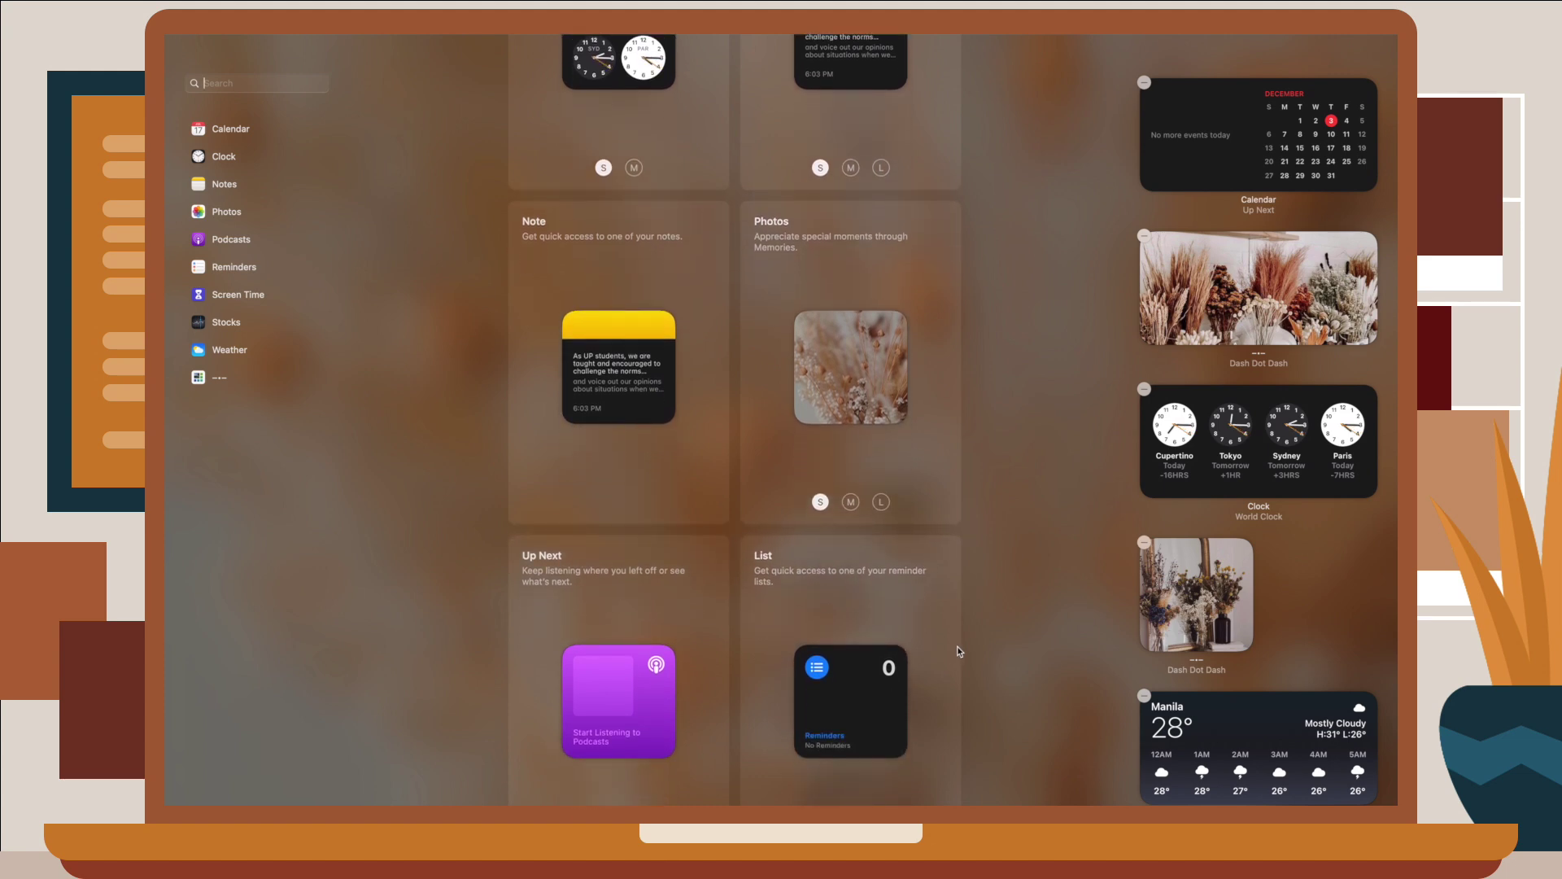
pyautogui.click(1018, 673)
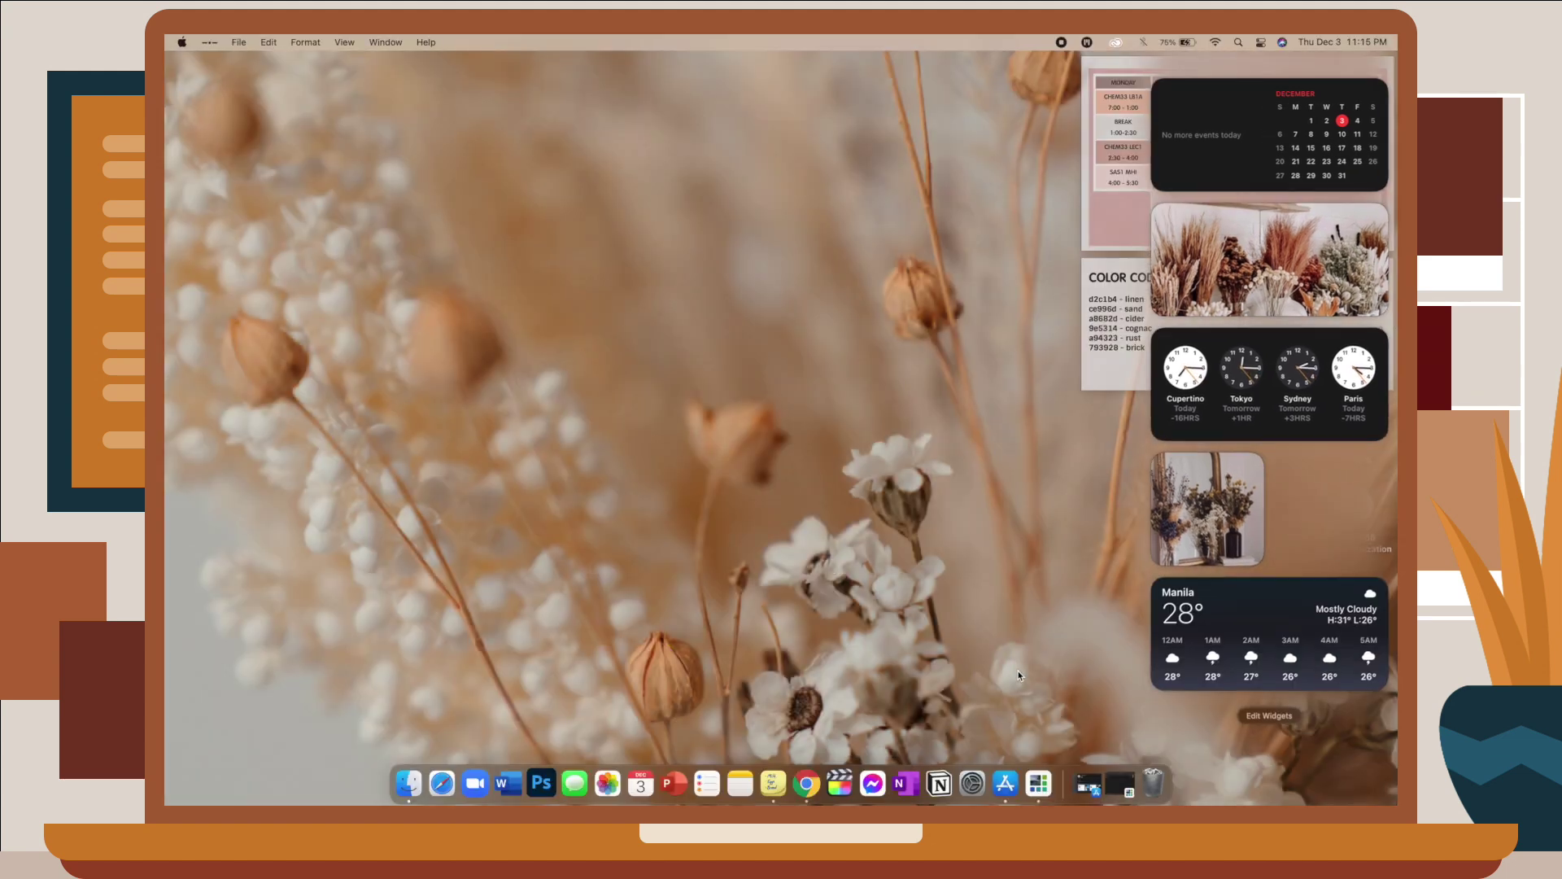
# - In Dash Dot Dash, add Widget 3 with the moon photo as its image and save it
pyautogui.click(1090, 779)
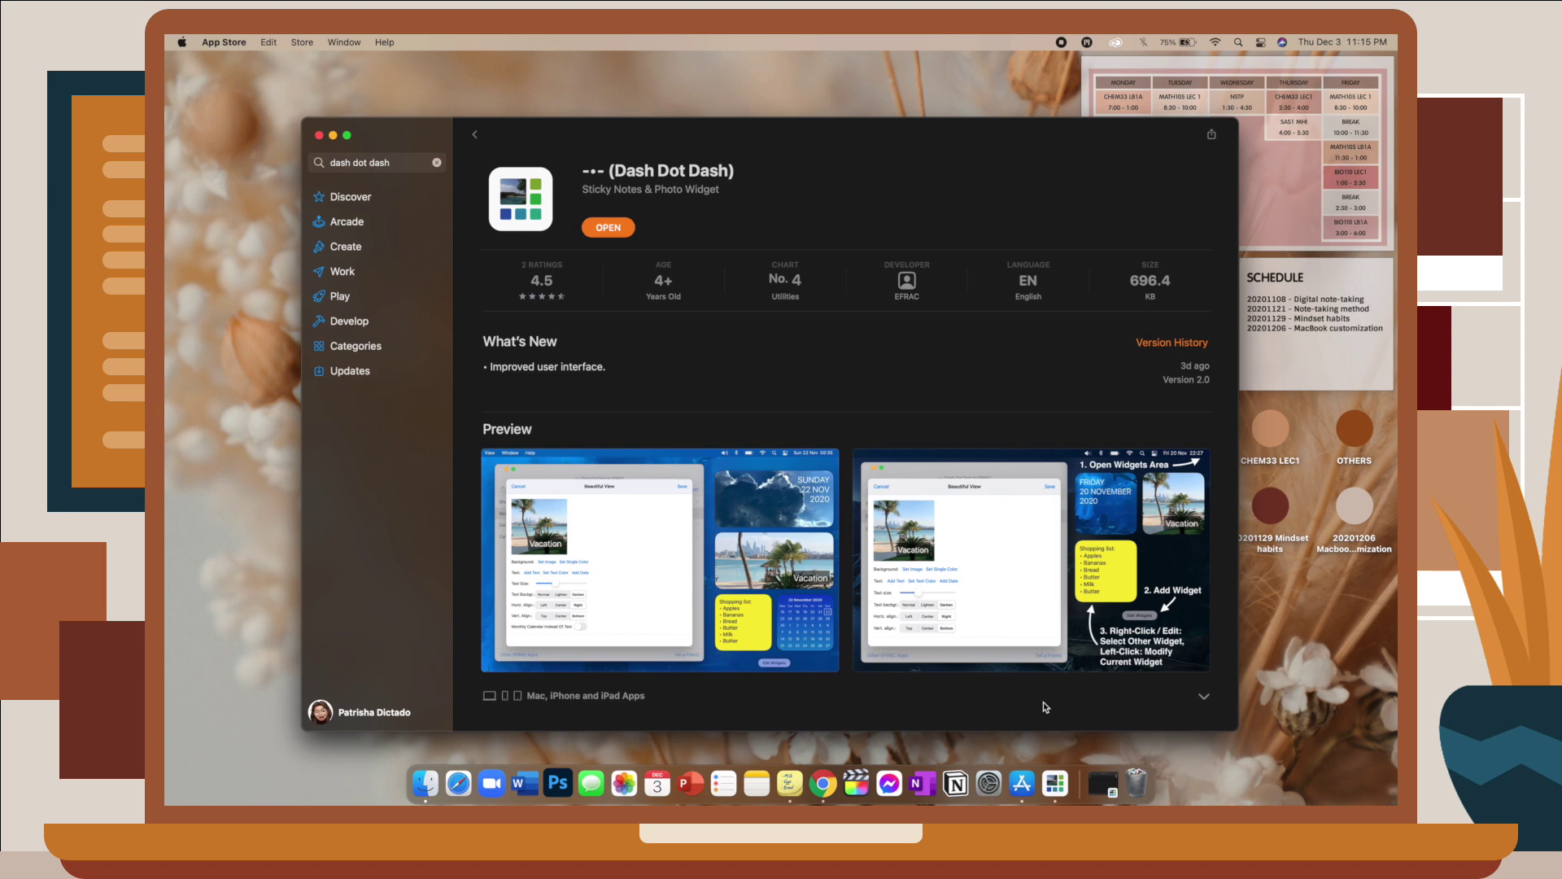
pyautogui.click(332, 135)
pyautogui.click(1087, 783)
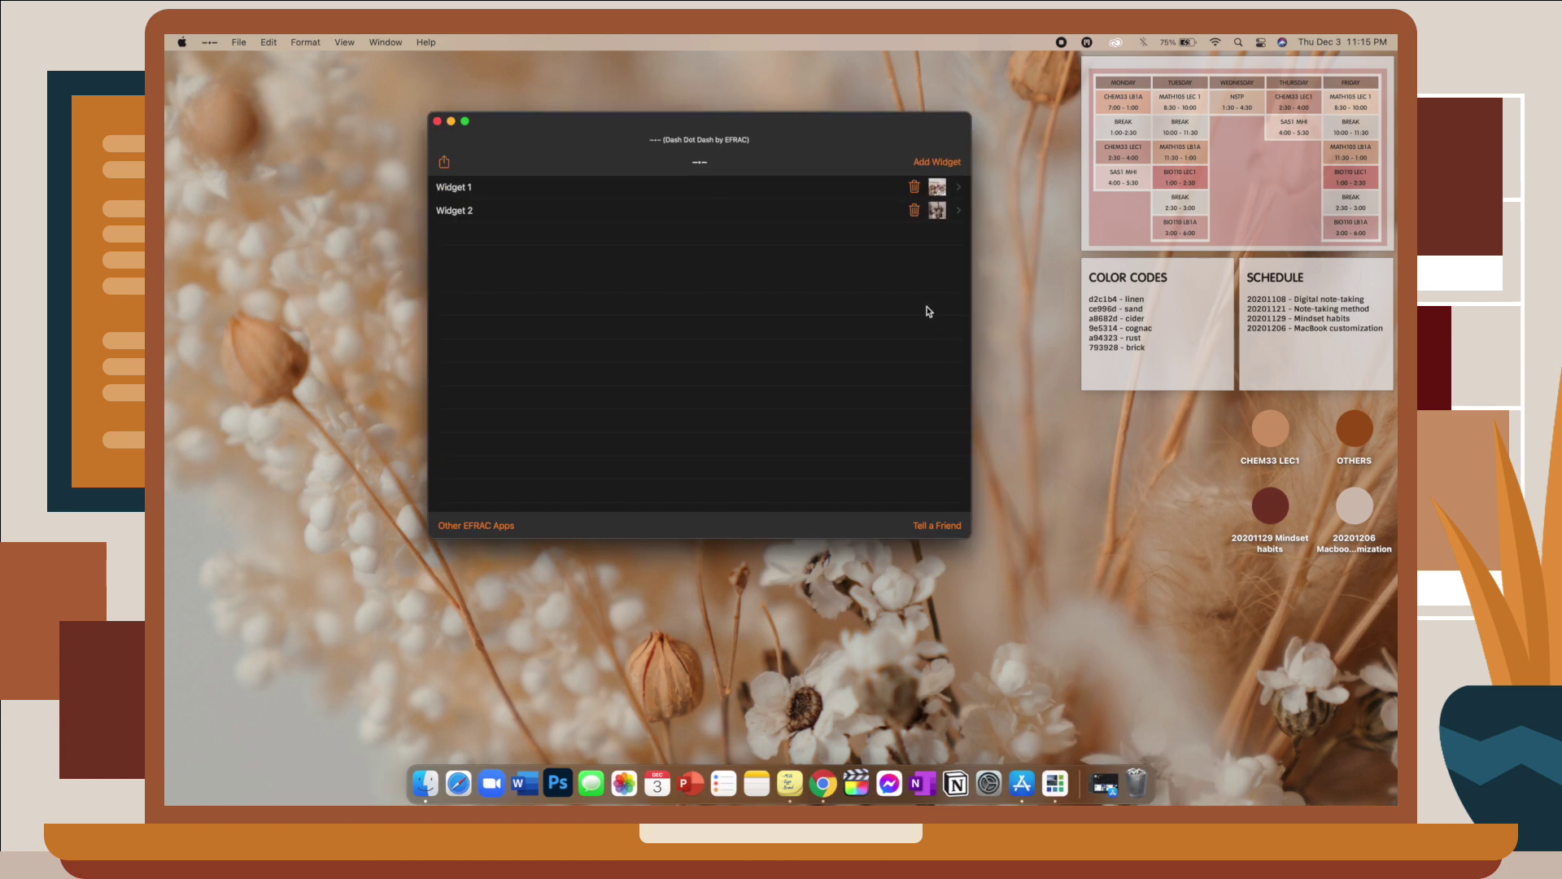
pyautogui.click(931, 162)
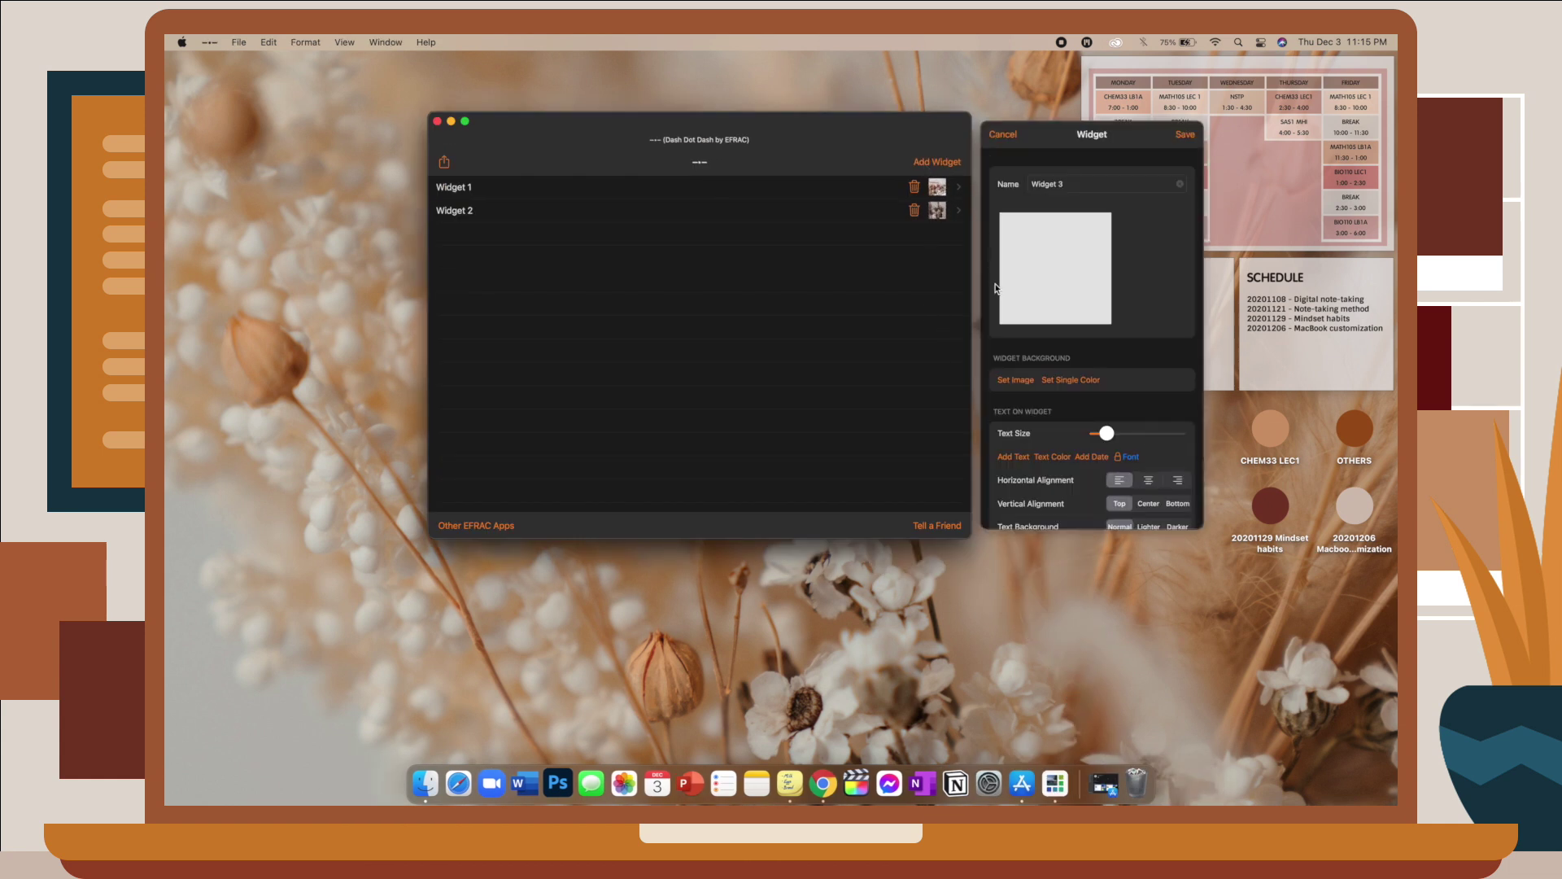
pyautogui.click(1017, 380)
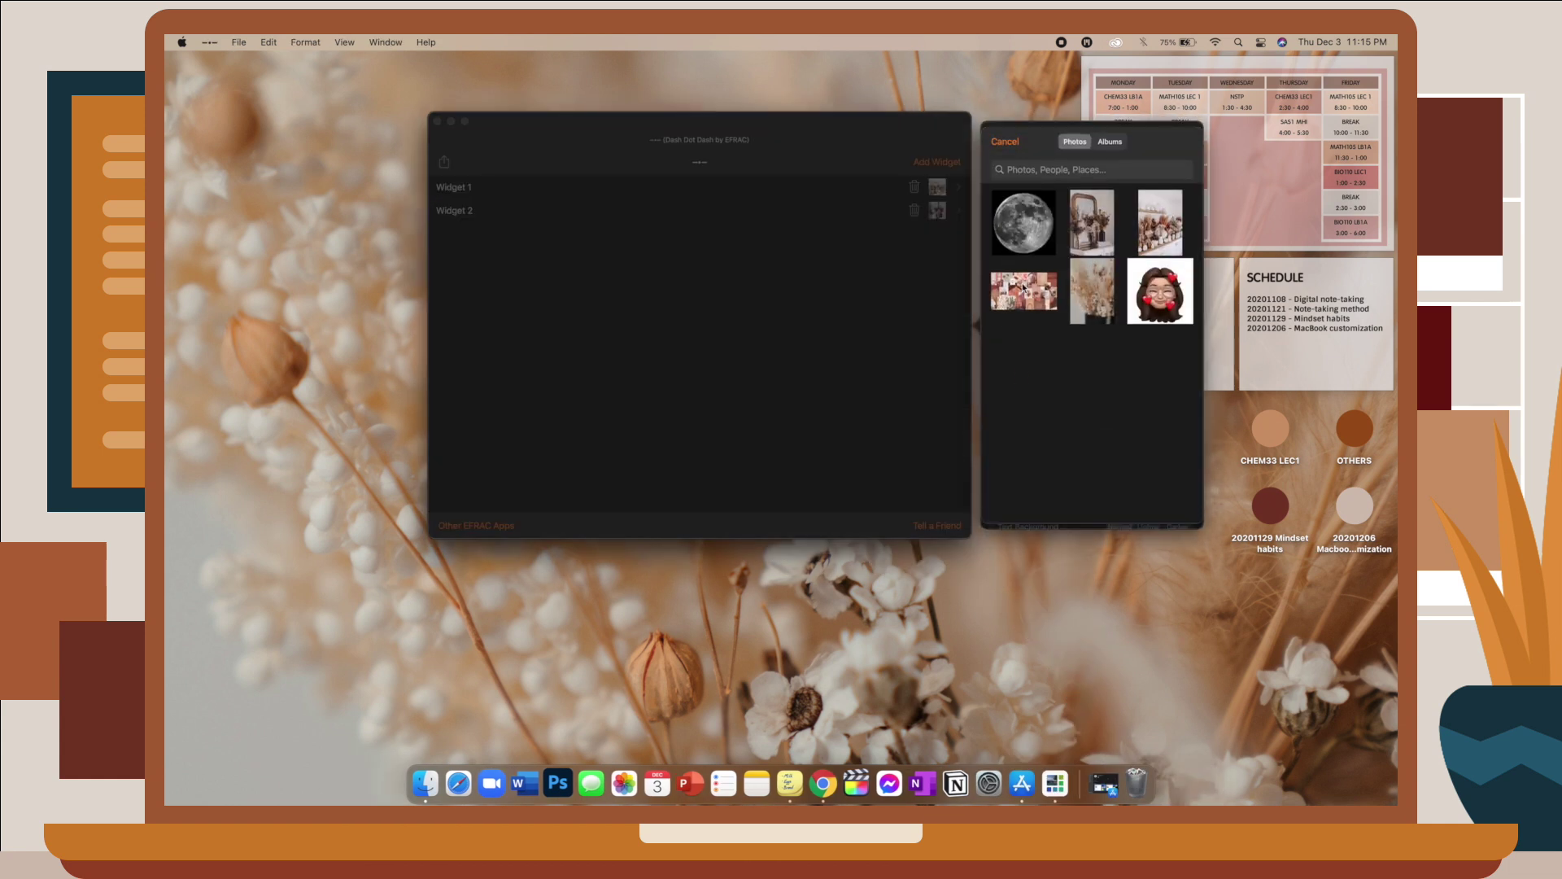
pyautogui.click(1023, 237)
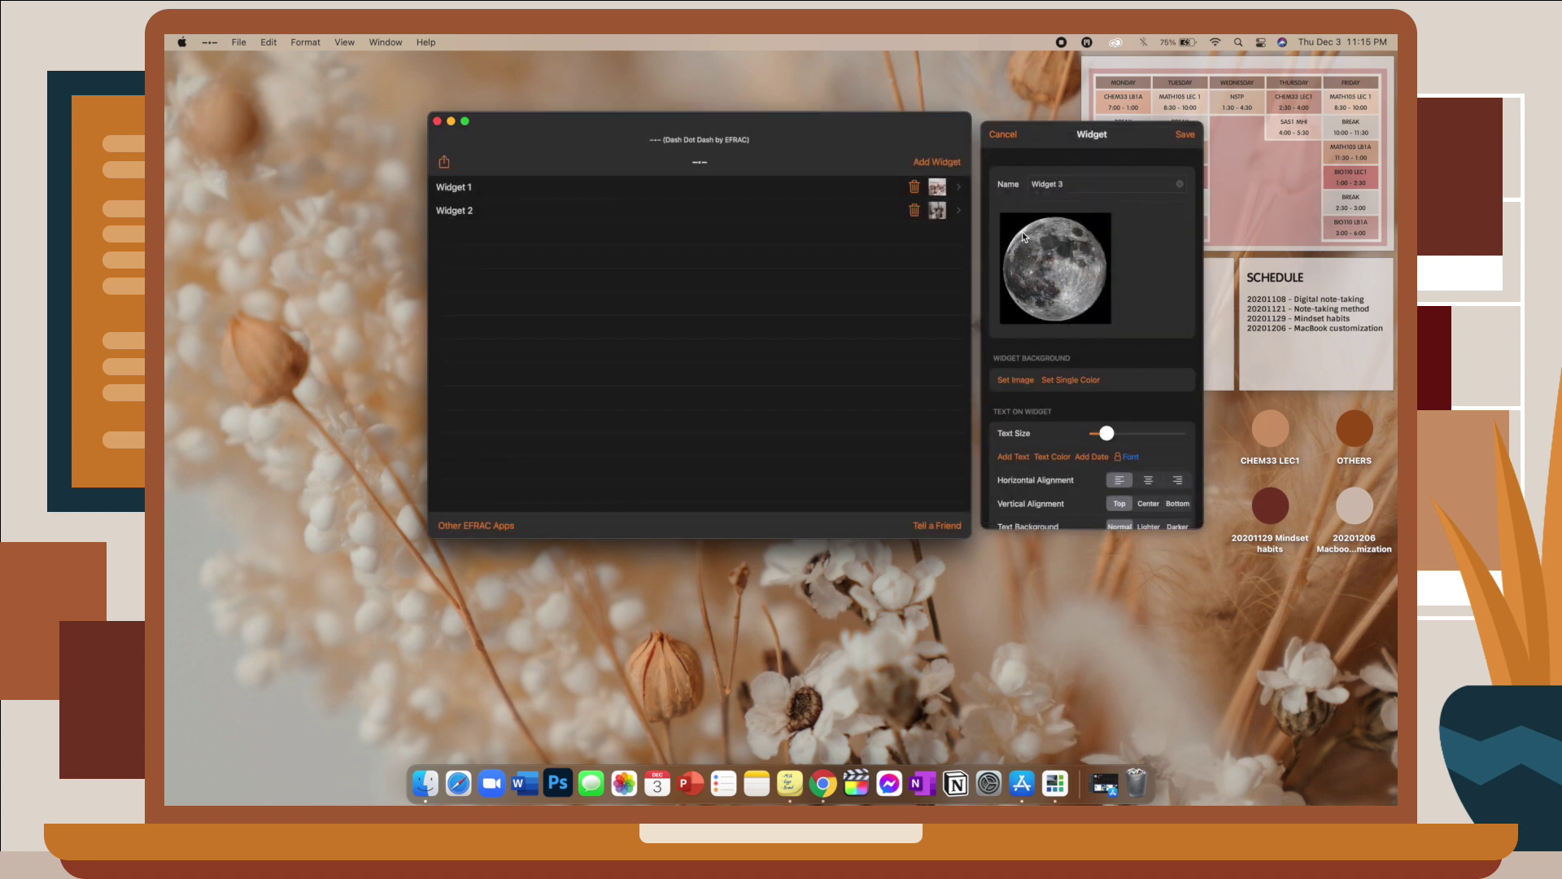
pyautogui.click(1185, 135)
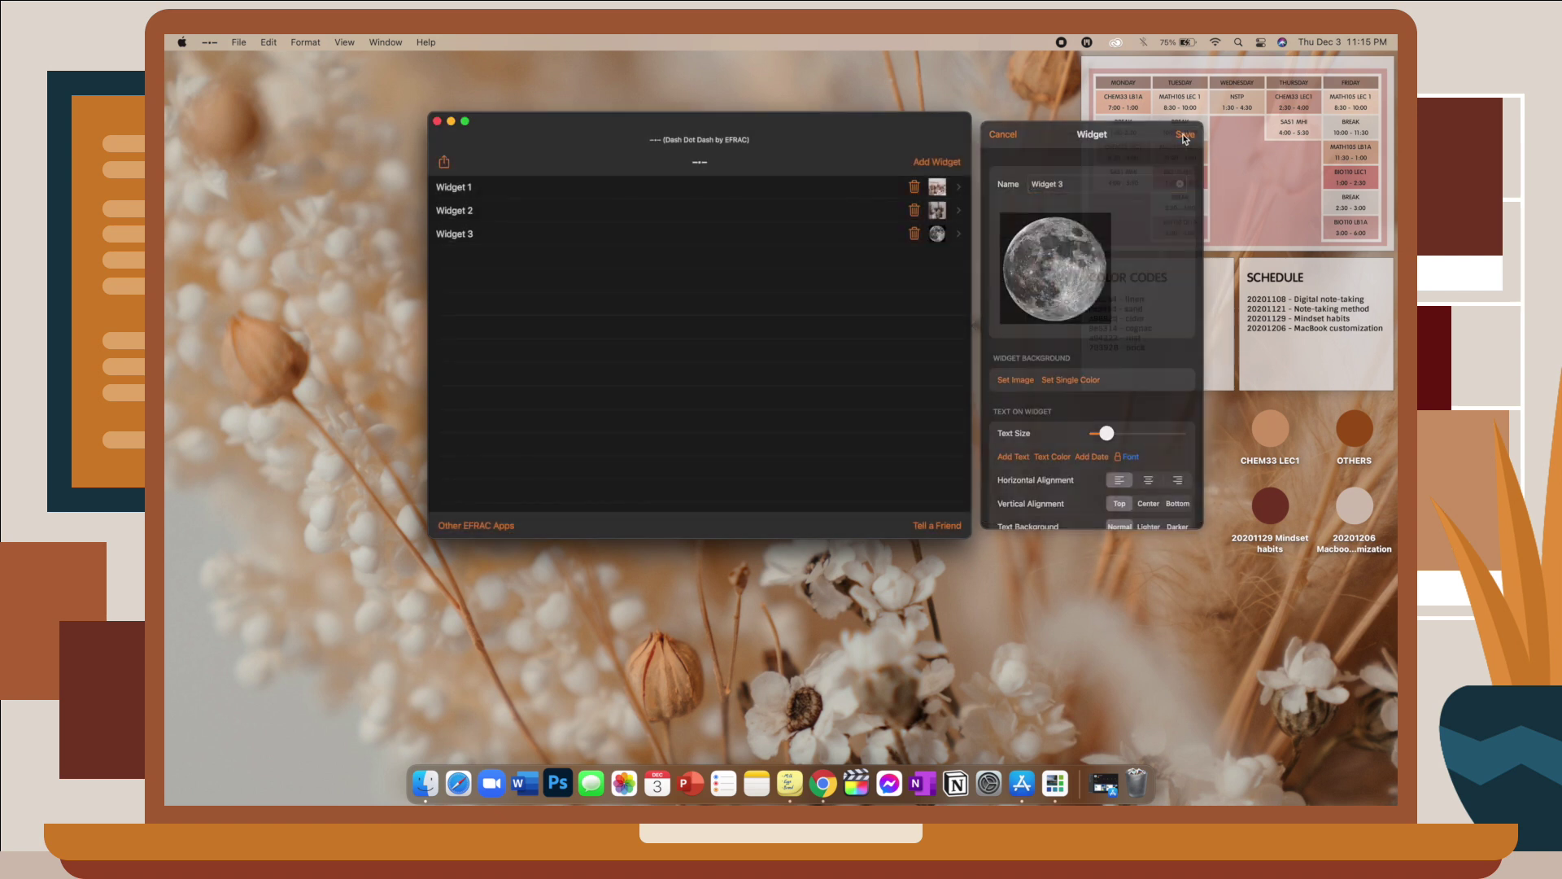
# - Drag the moon-photo Dash Dot Dash widget from the gallery into the Notification Center panel
pyautogui.click(1339, 41)
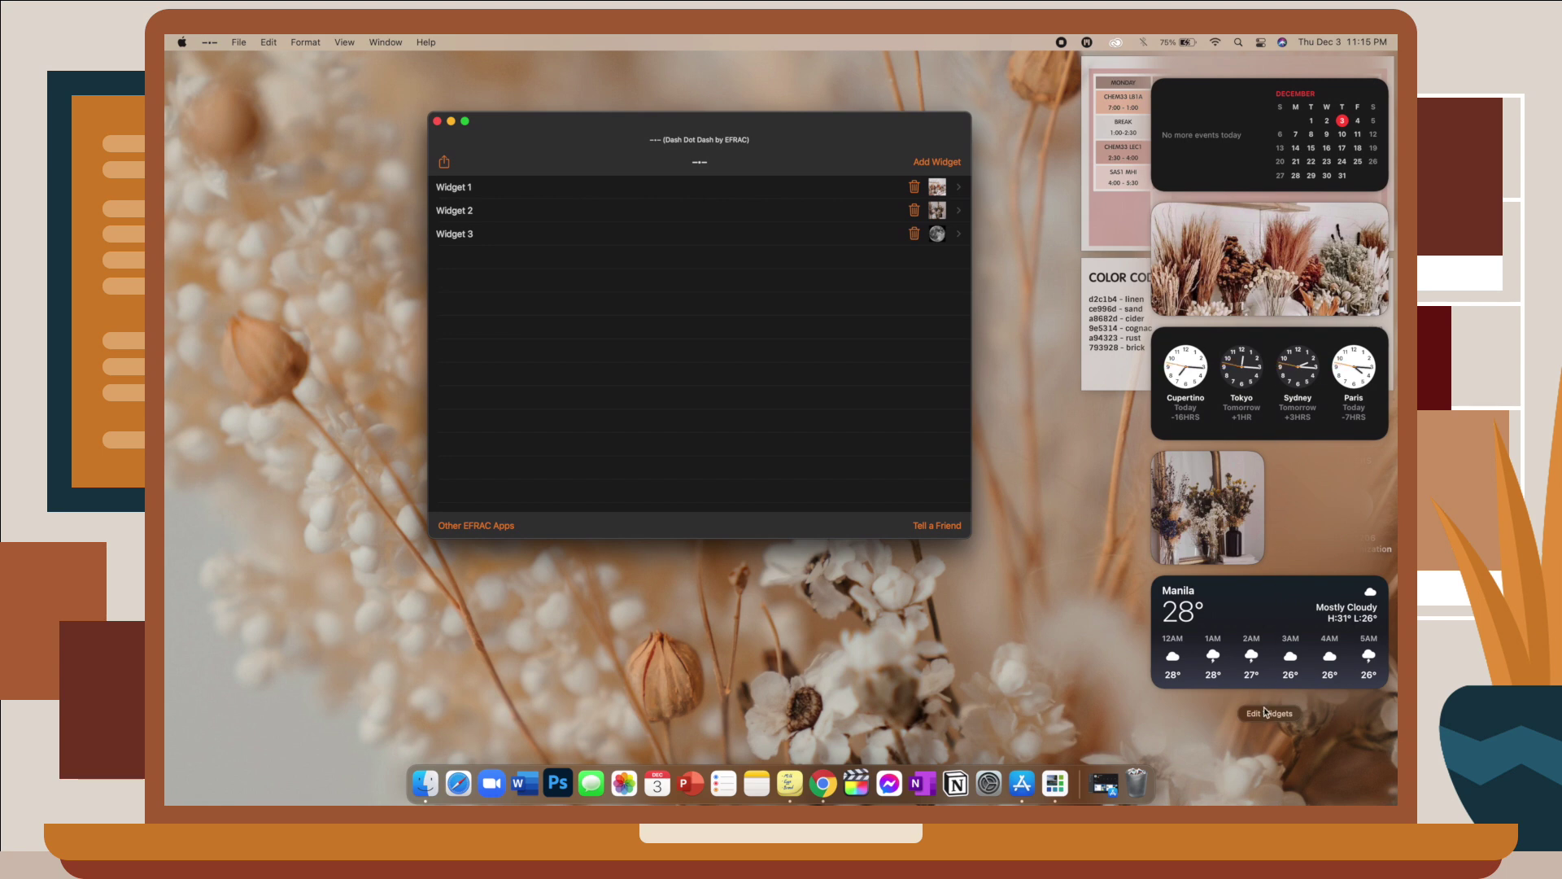
pyautogui.click(1266, 712)
pyautogui.scroll(-10, 949, 663)
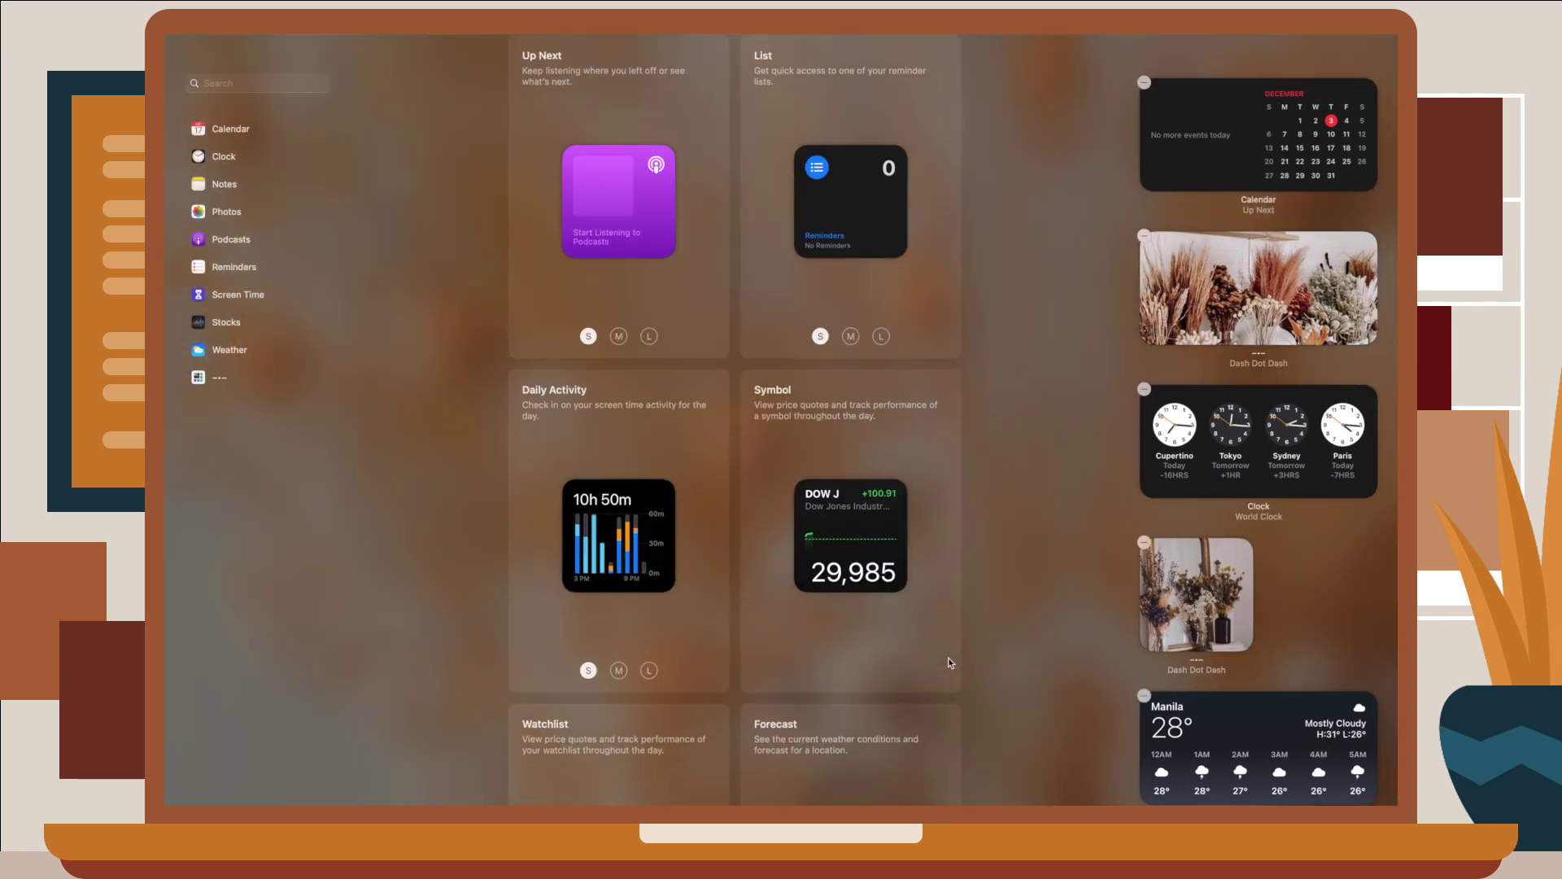
pyautogui.scroll(-5, 950, 663)
pyautogui.moveTo(634, 650); pyautogui.dragTo(1313, 618)
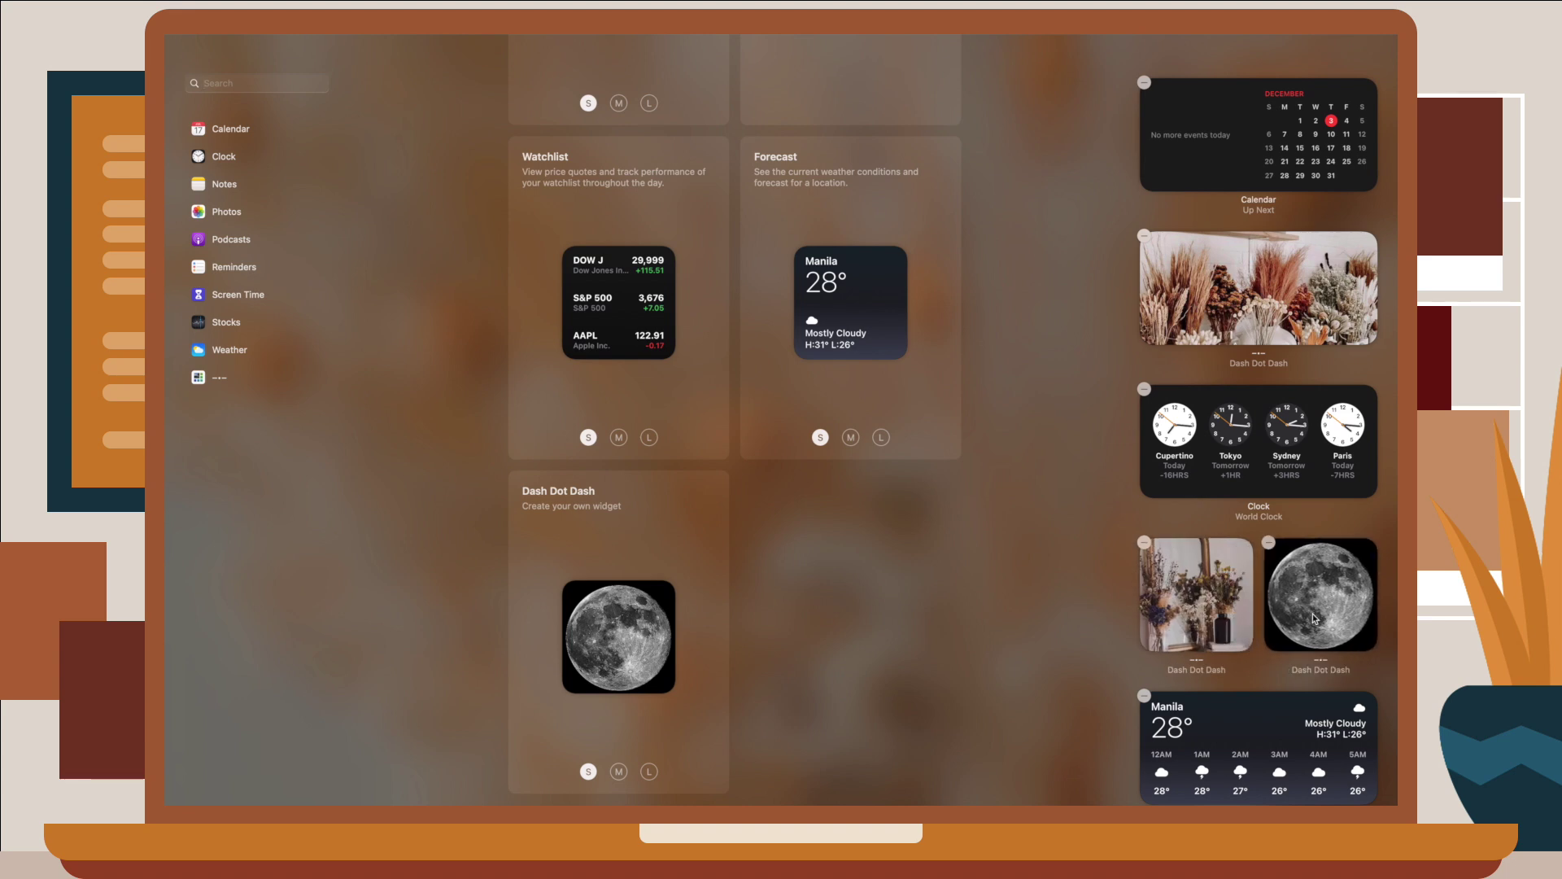
pyautogui.click(1031, 634)
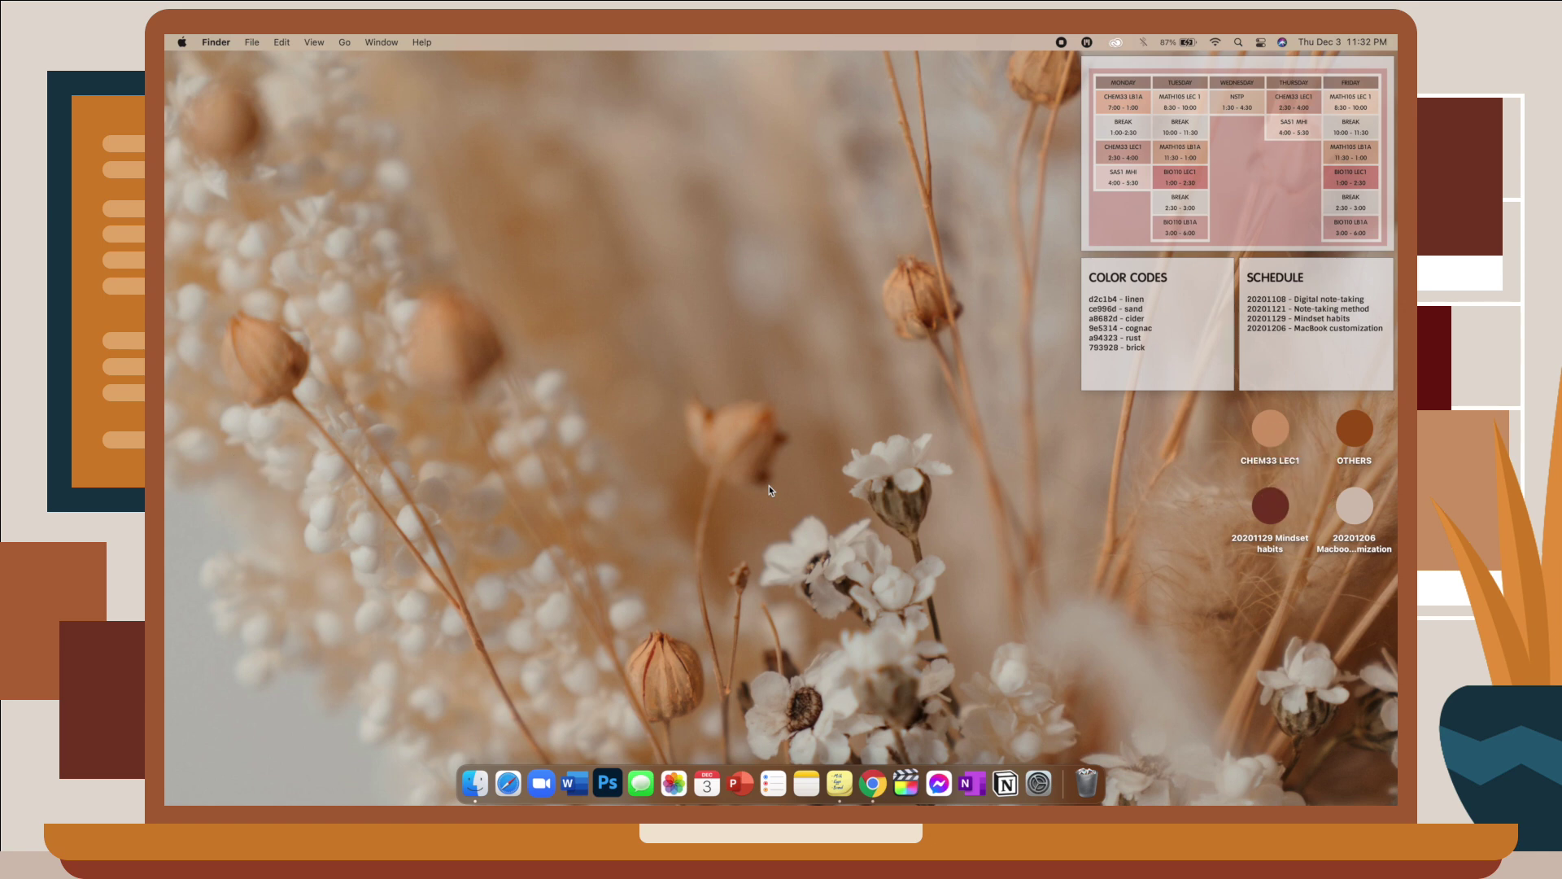
# - In General preferences, set the accent colour to Pink and choose Other for the highlight colour
pyautogui.click(1038, 775)
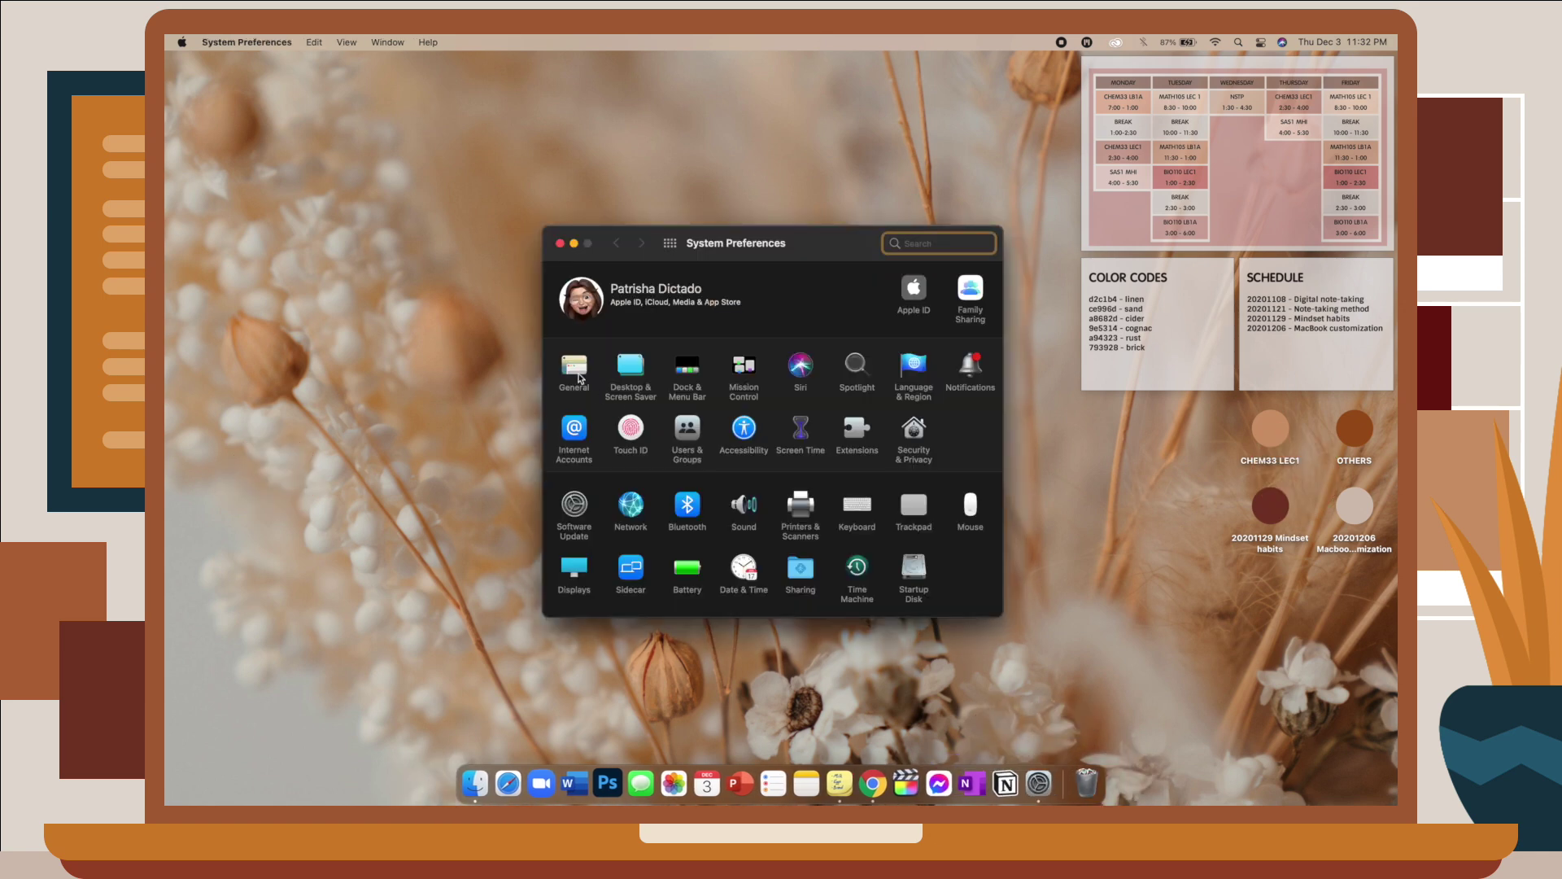
pyautogui.click(580, 378)
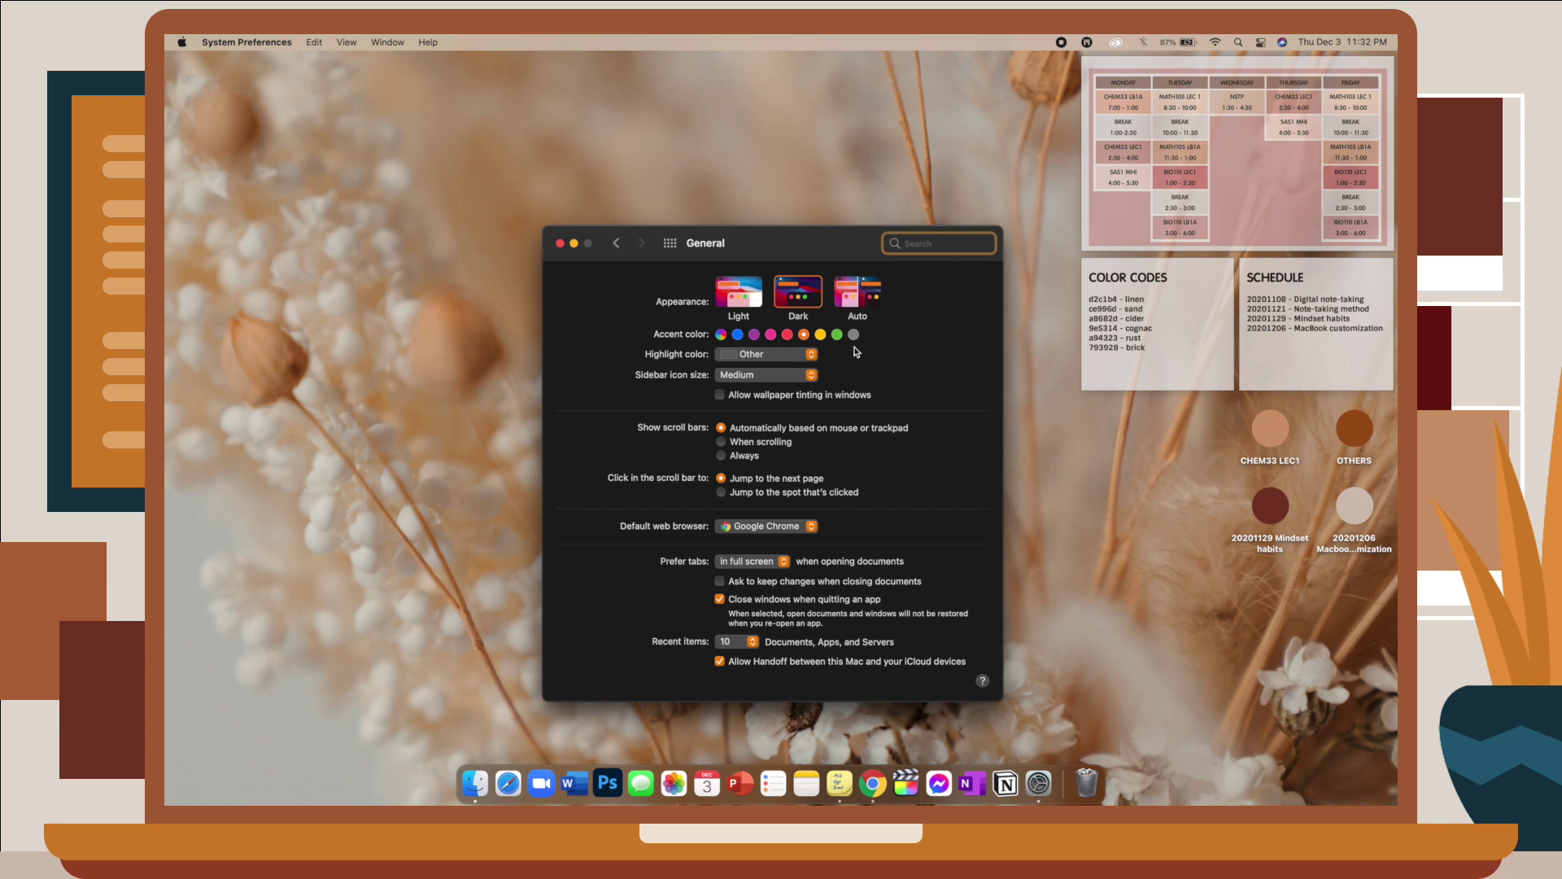
pyautogui.click(770, 334)
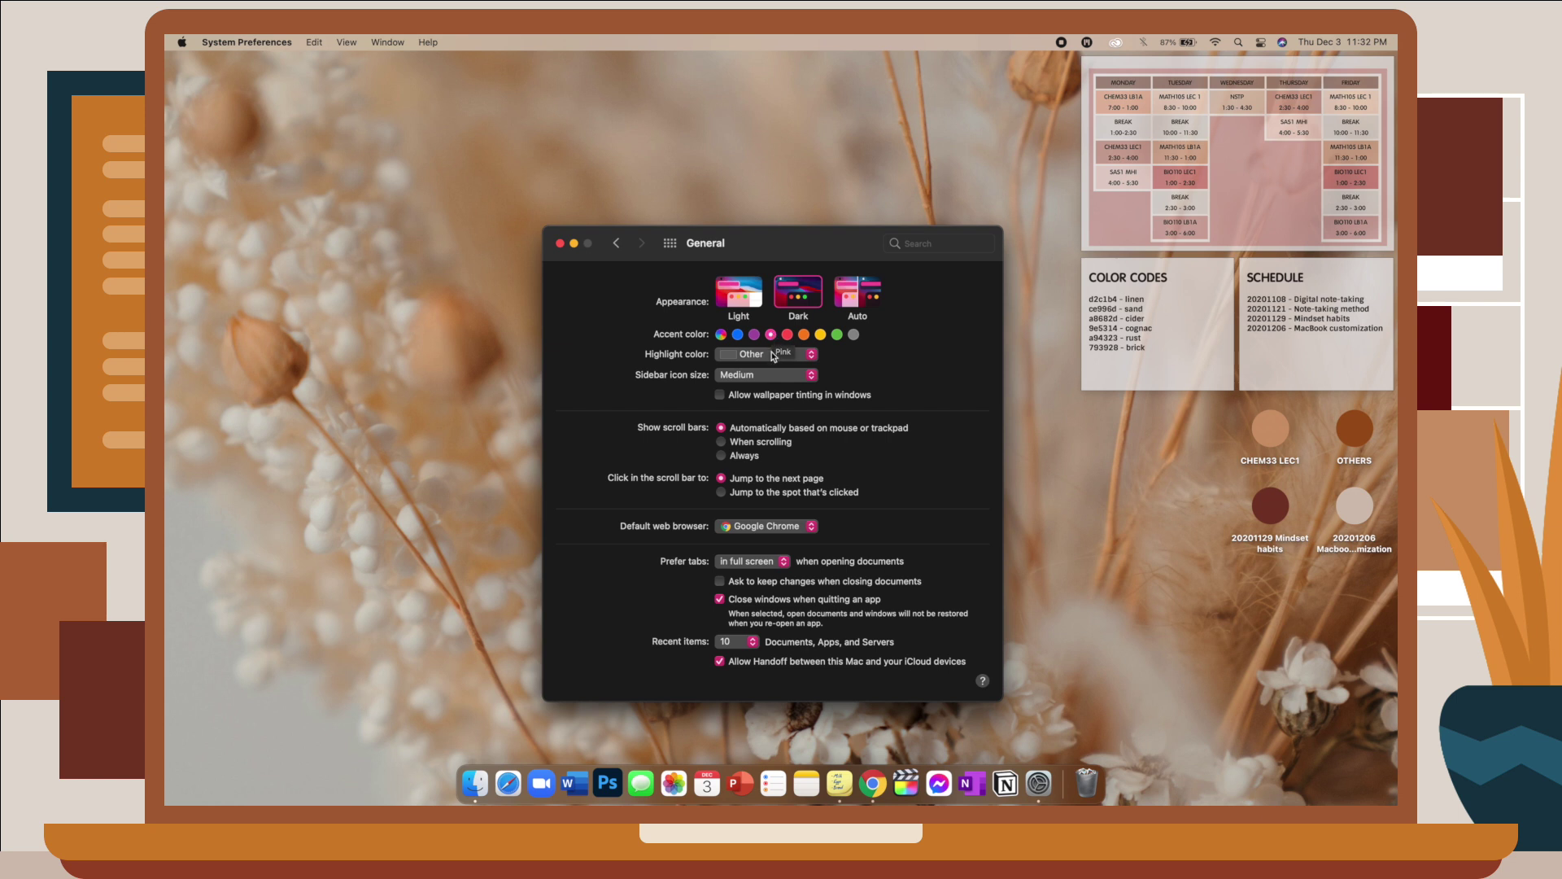
pyautogui.click(773, 354)
pyautogui.click(773, 355)
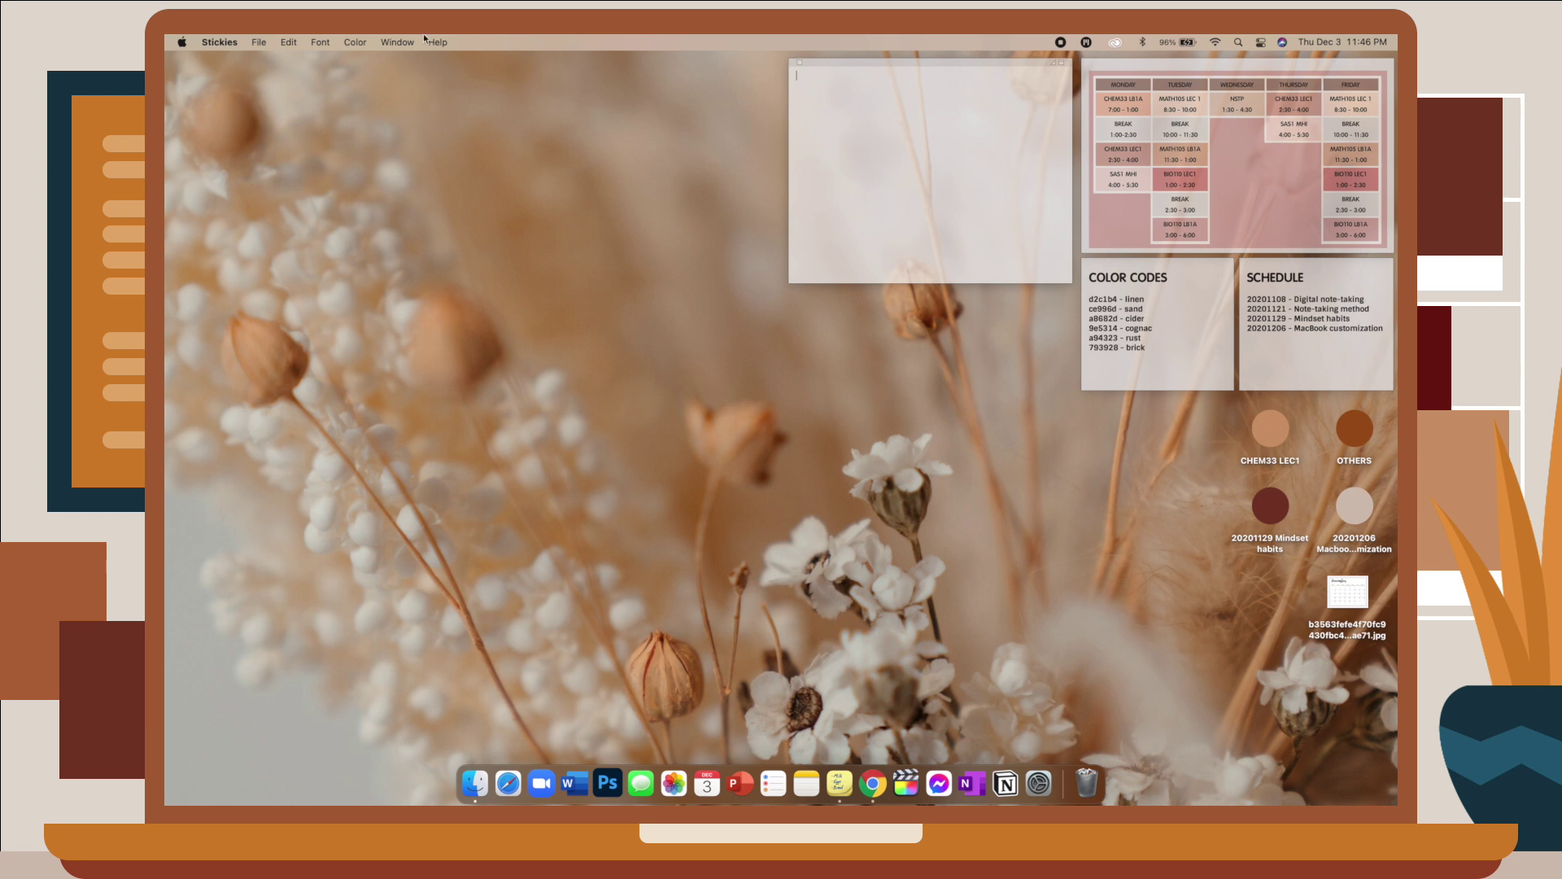
# - Leave the gray Stickies note translucent, then open the December calendar image from the desktop
pyautogui.click(350, 42)
pyautogui.moveTo(397, 41)
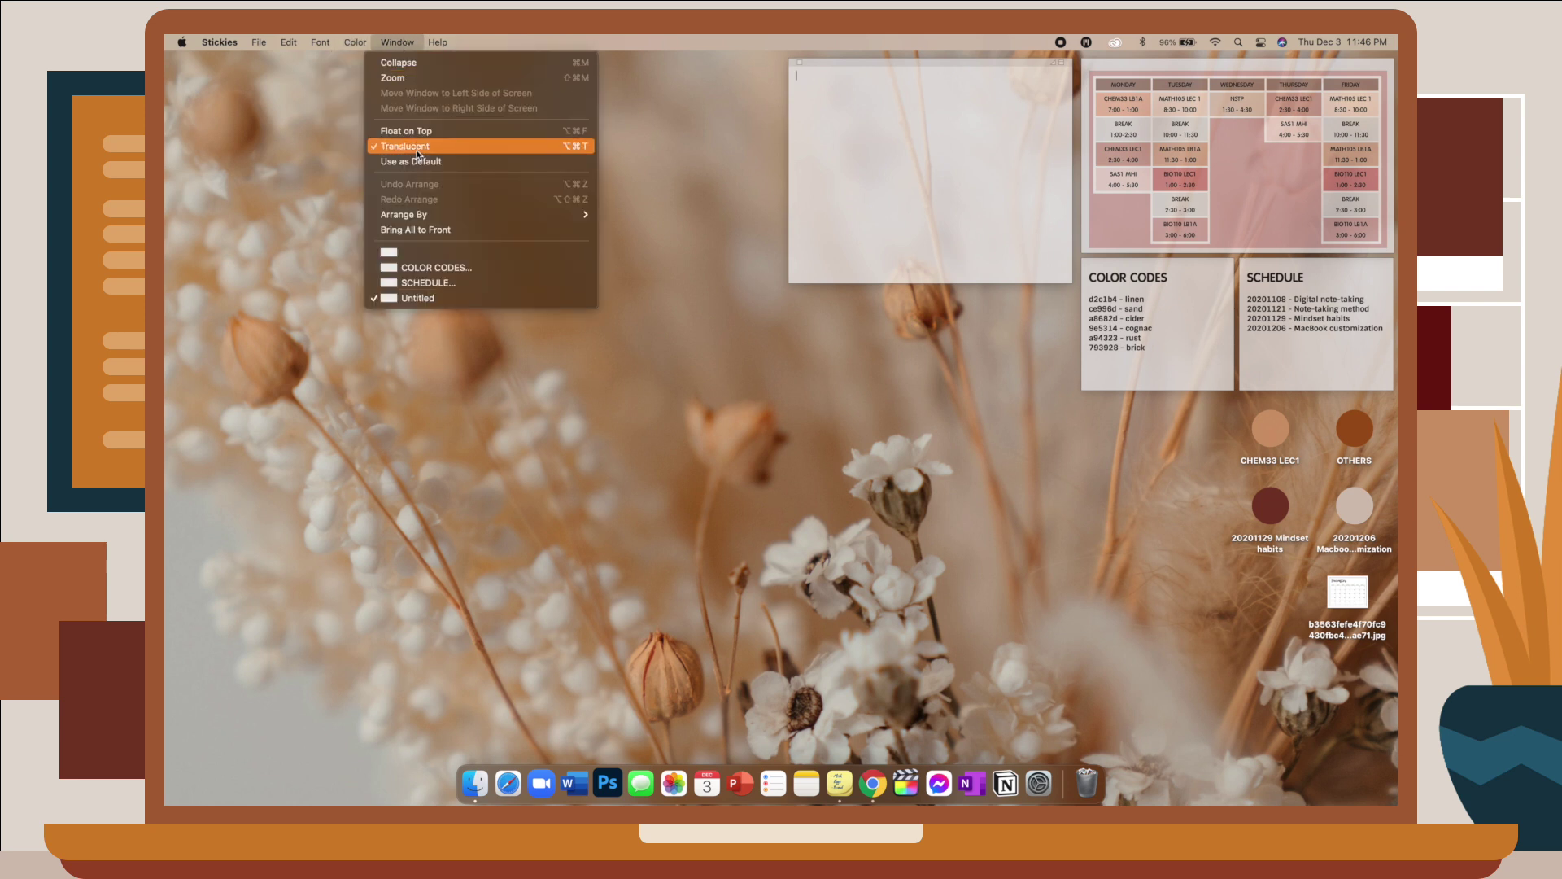
pyautogui.click(320, 205)
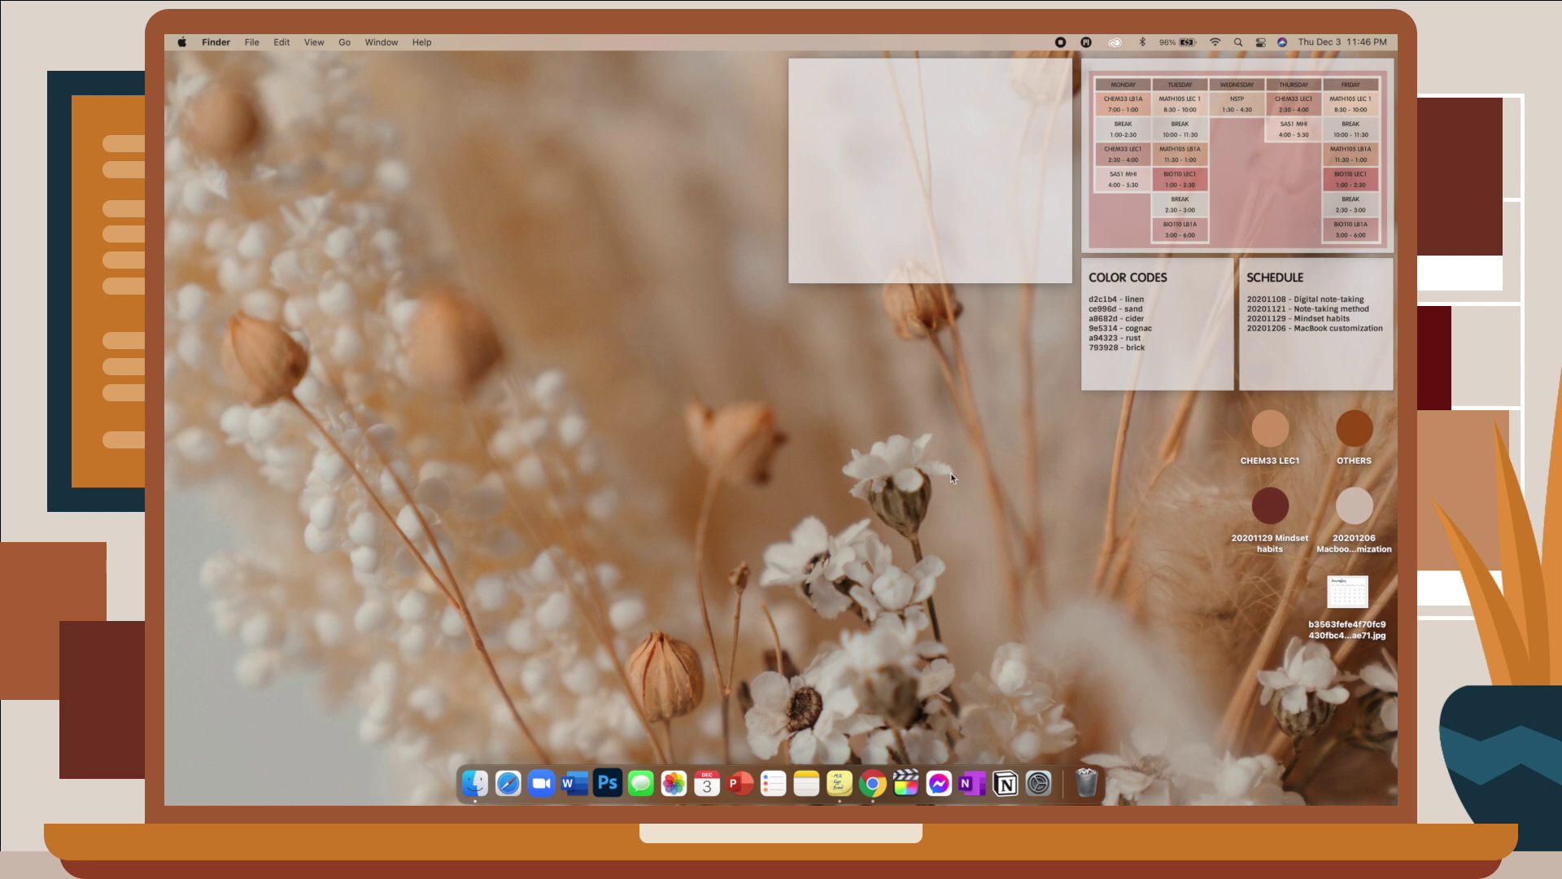
pyautogui.doubleClick(1339, 587)
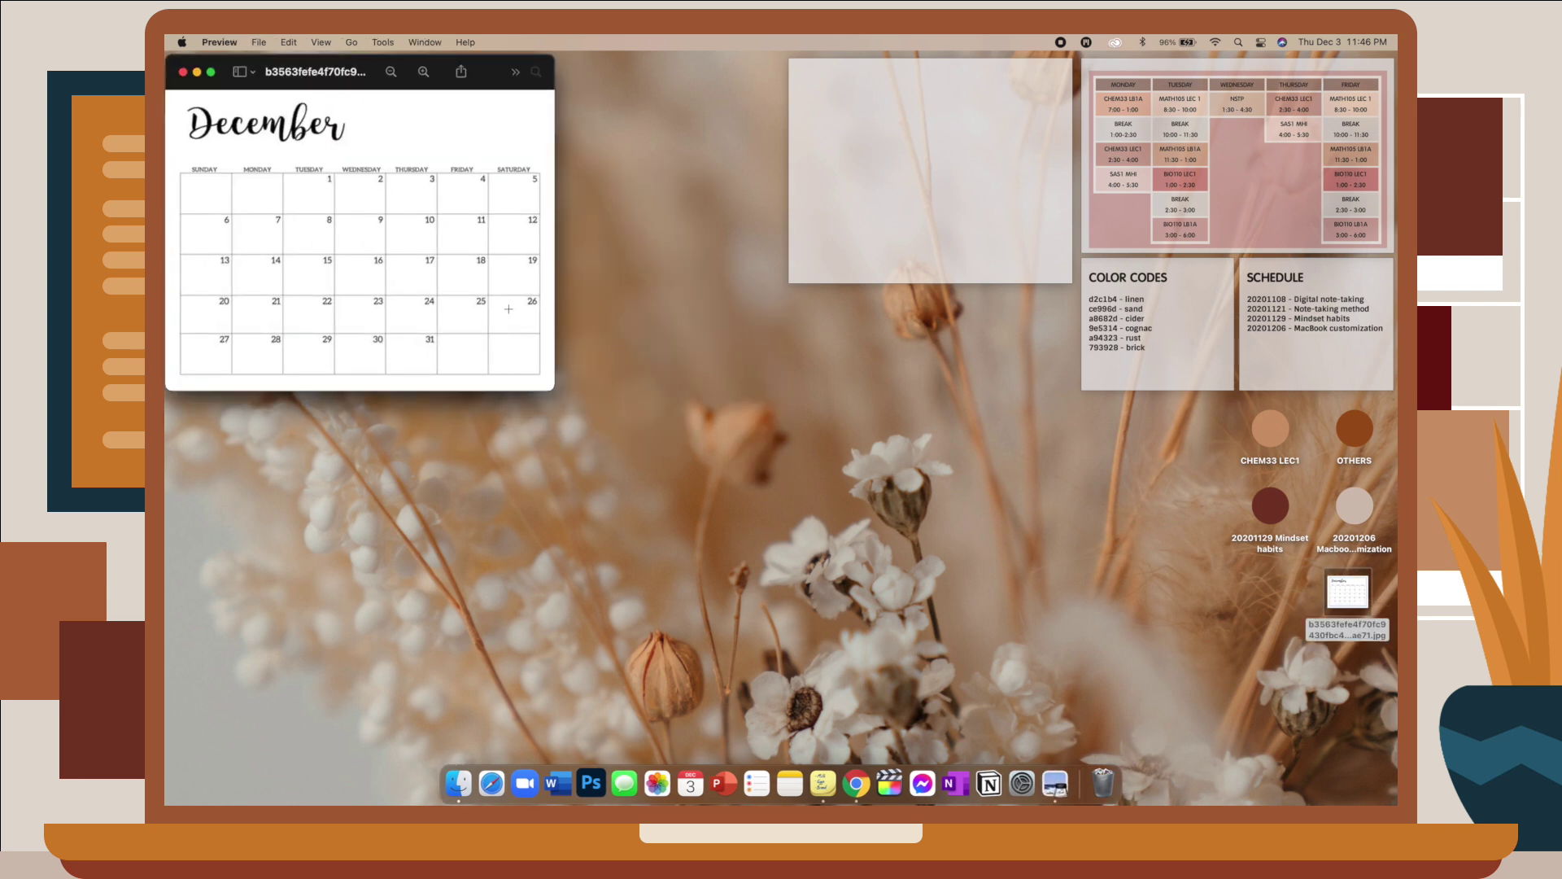
# - Try copying the whole calendar image into the sticky note, then undo the paste
pyautogui.press('super+a')
pyautogui.press('super+c')
pyautogui.click(877, 242)
pyautogui.press('super+v')
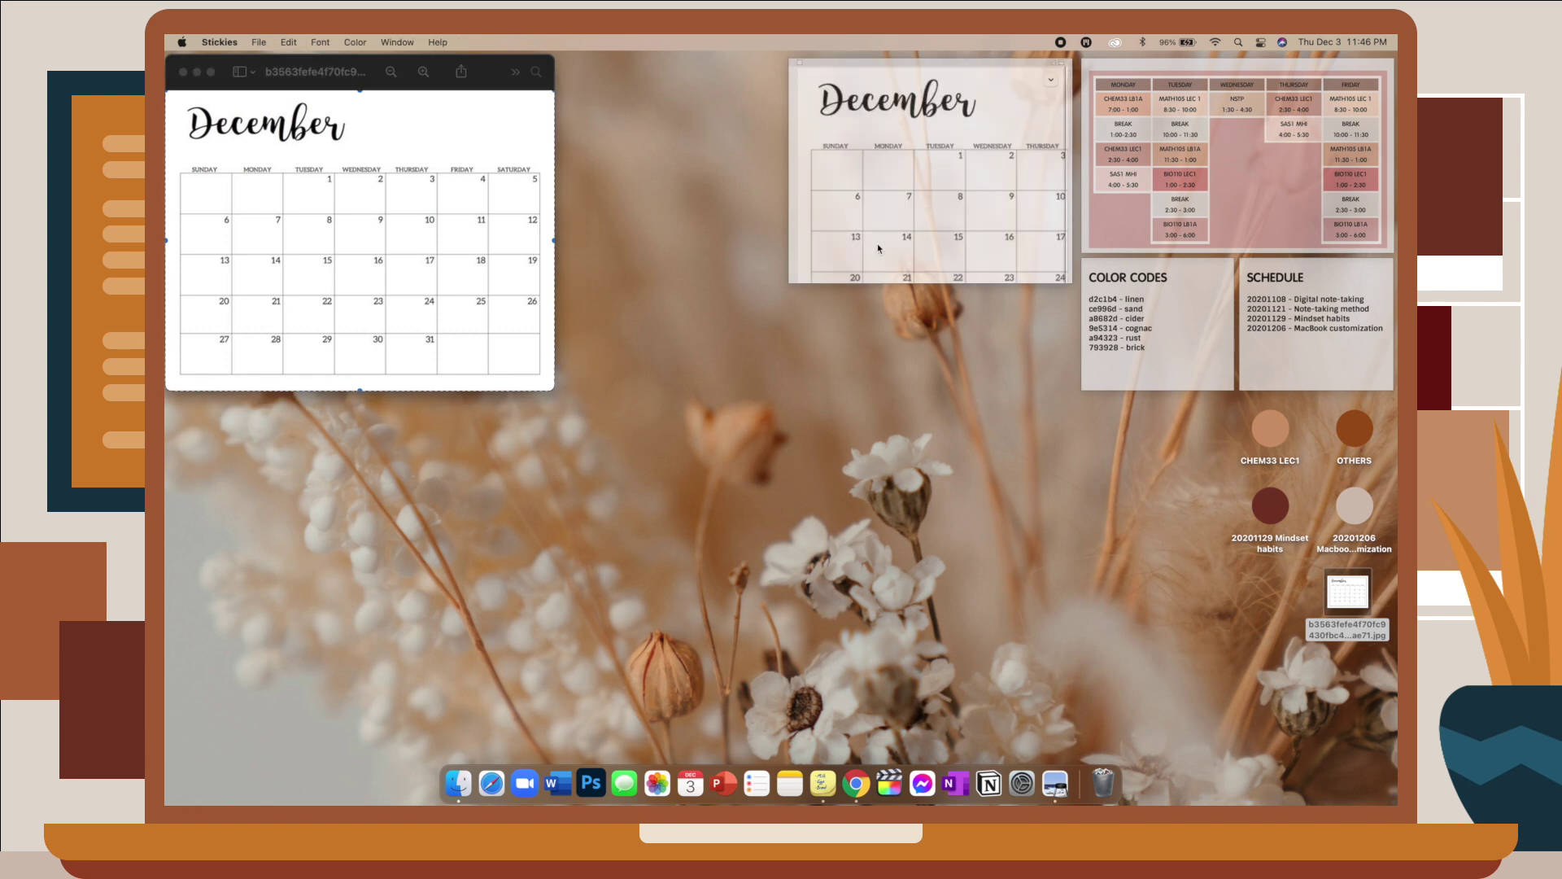
pyautogui.press('super+z')
# - Screenshot the calendar area and drag the screenshot thumbnail onto the sticky note
pyautogui.click(422, 246)
pyautogui.press('super+minus')
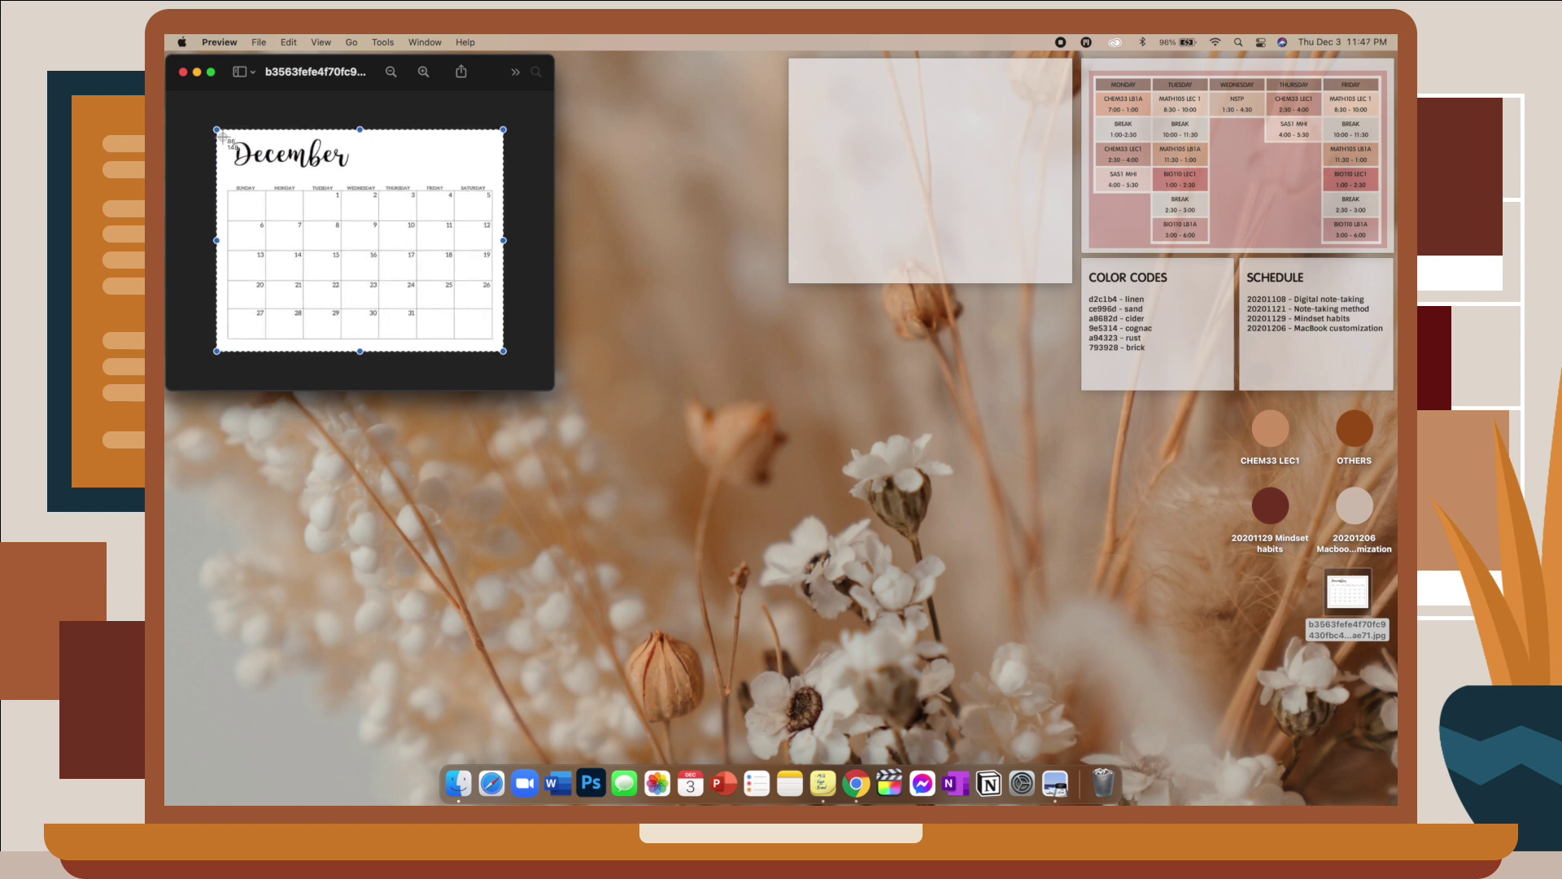
pyautogui.moveTo(220, 130); pyautogui.dragTo(504, 351)
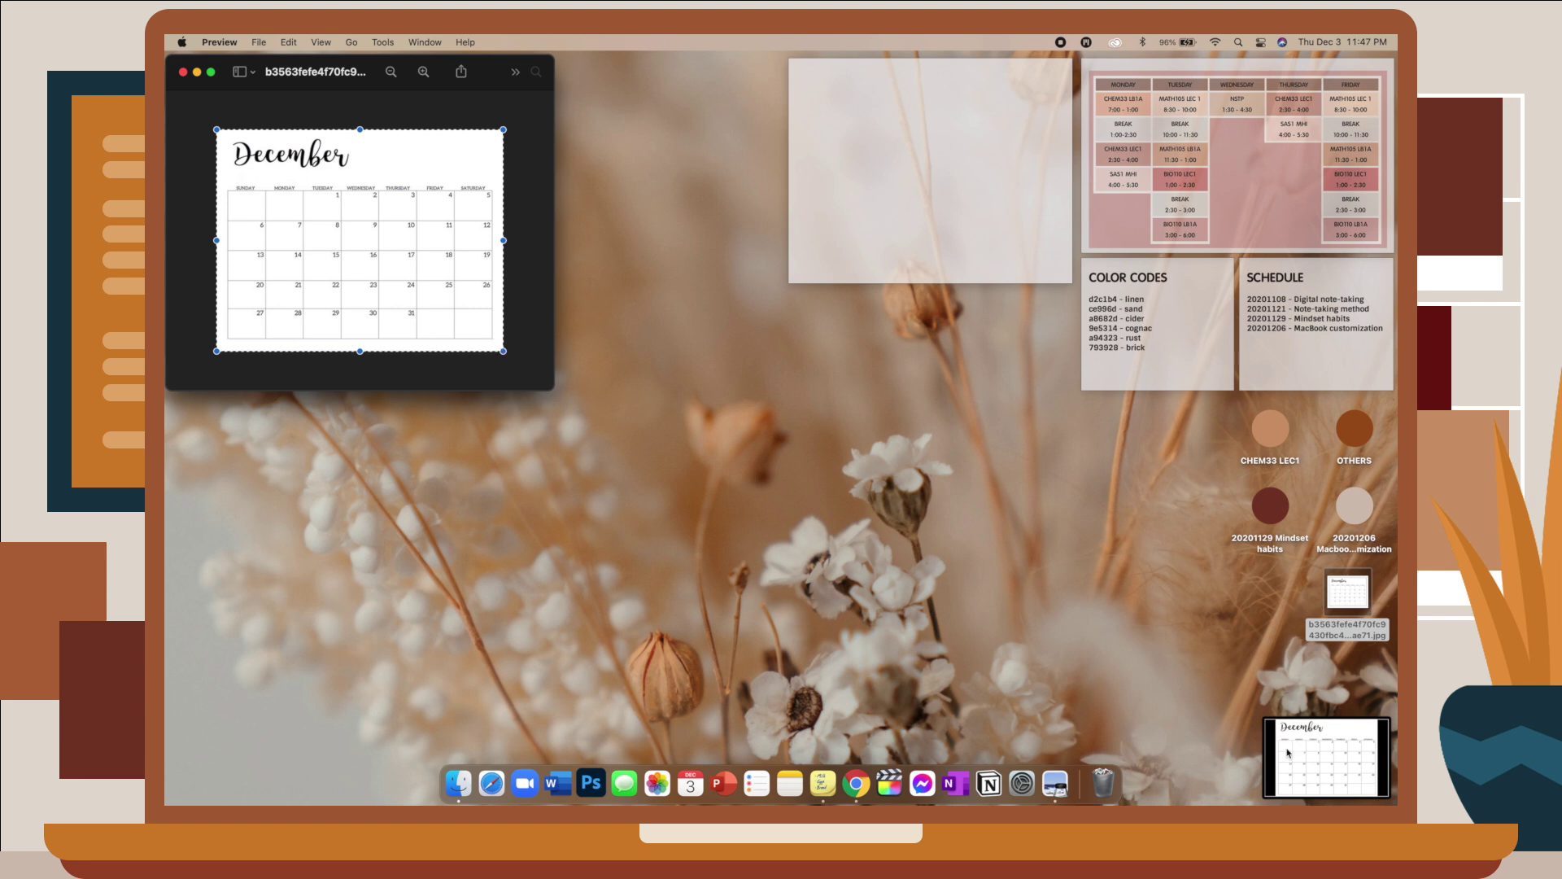
pyautogui.moveTo(1273, 728); pyautogui.dragTo(924, 180)
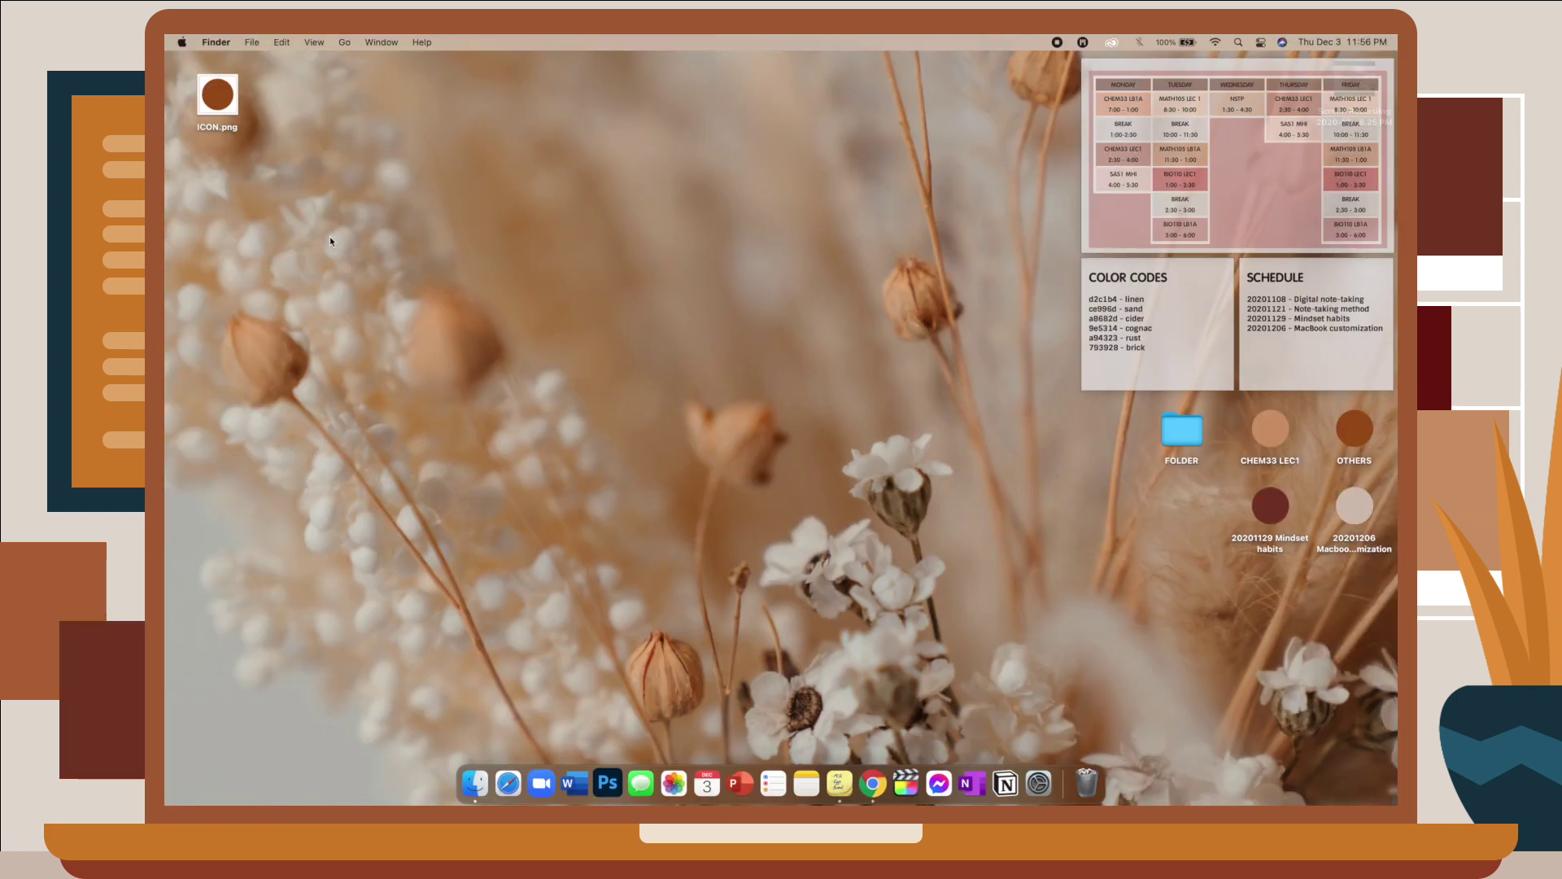
# - Open ICON.png, then paste the brown circle onto FOLDER's icon in its Get Info window
pyautogui.doubleClick(224, 104)
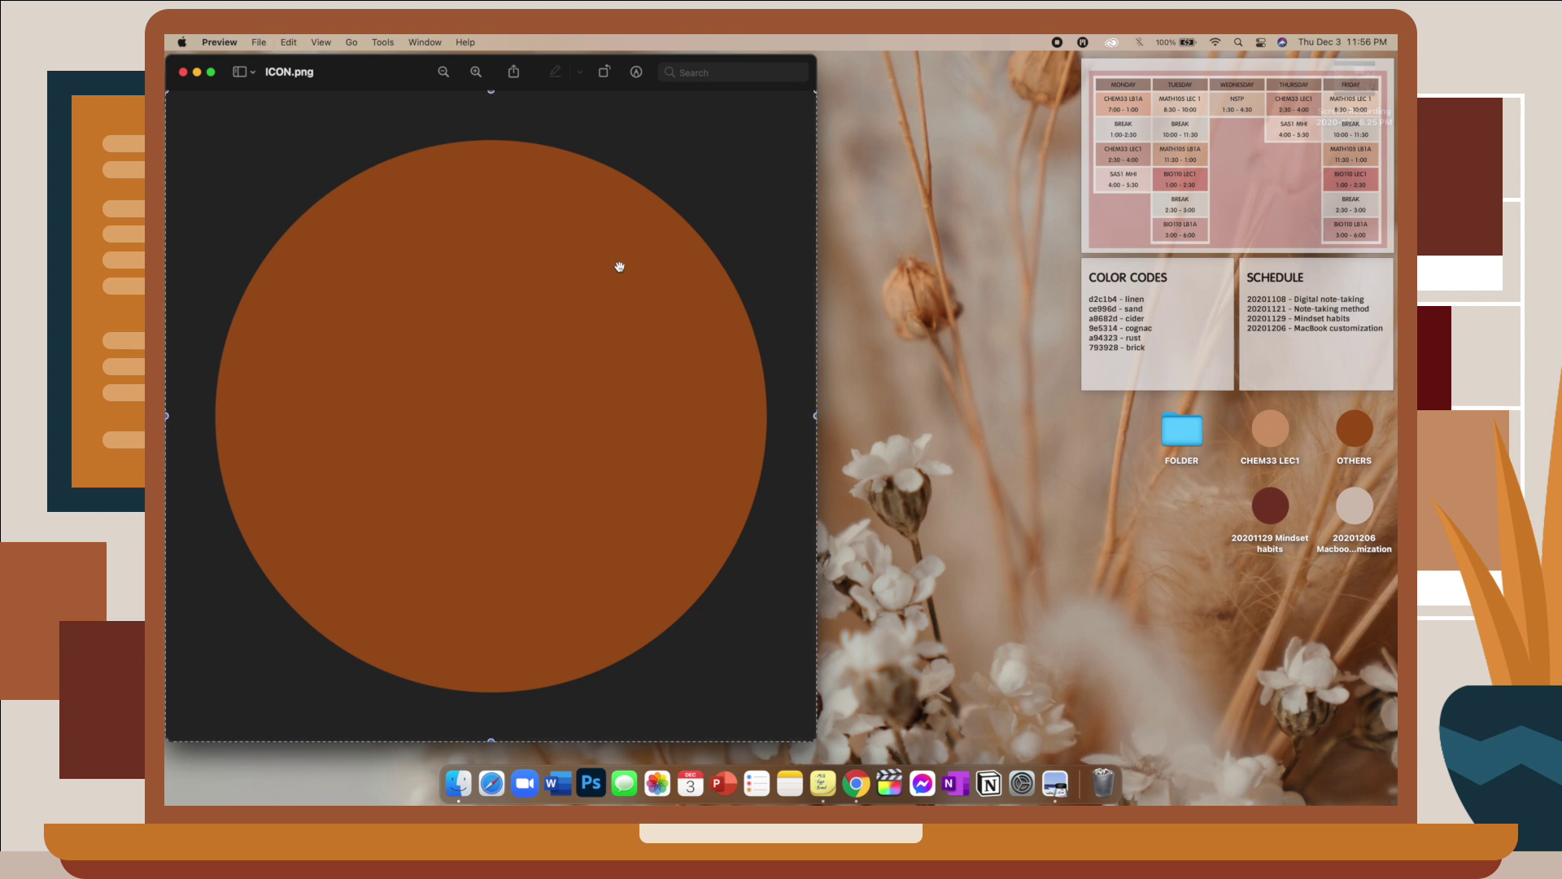
pyautogui.rightClick(1173, 434)
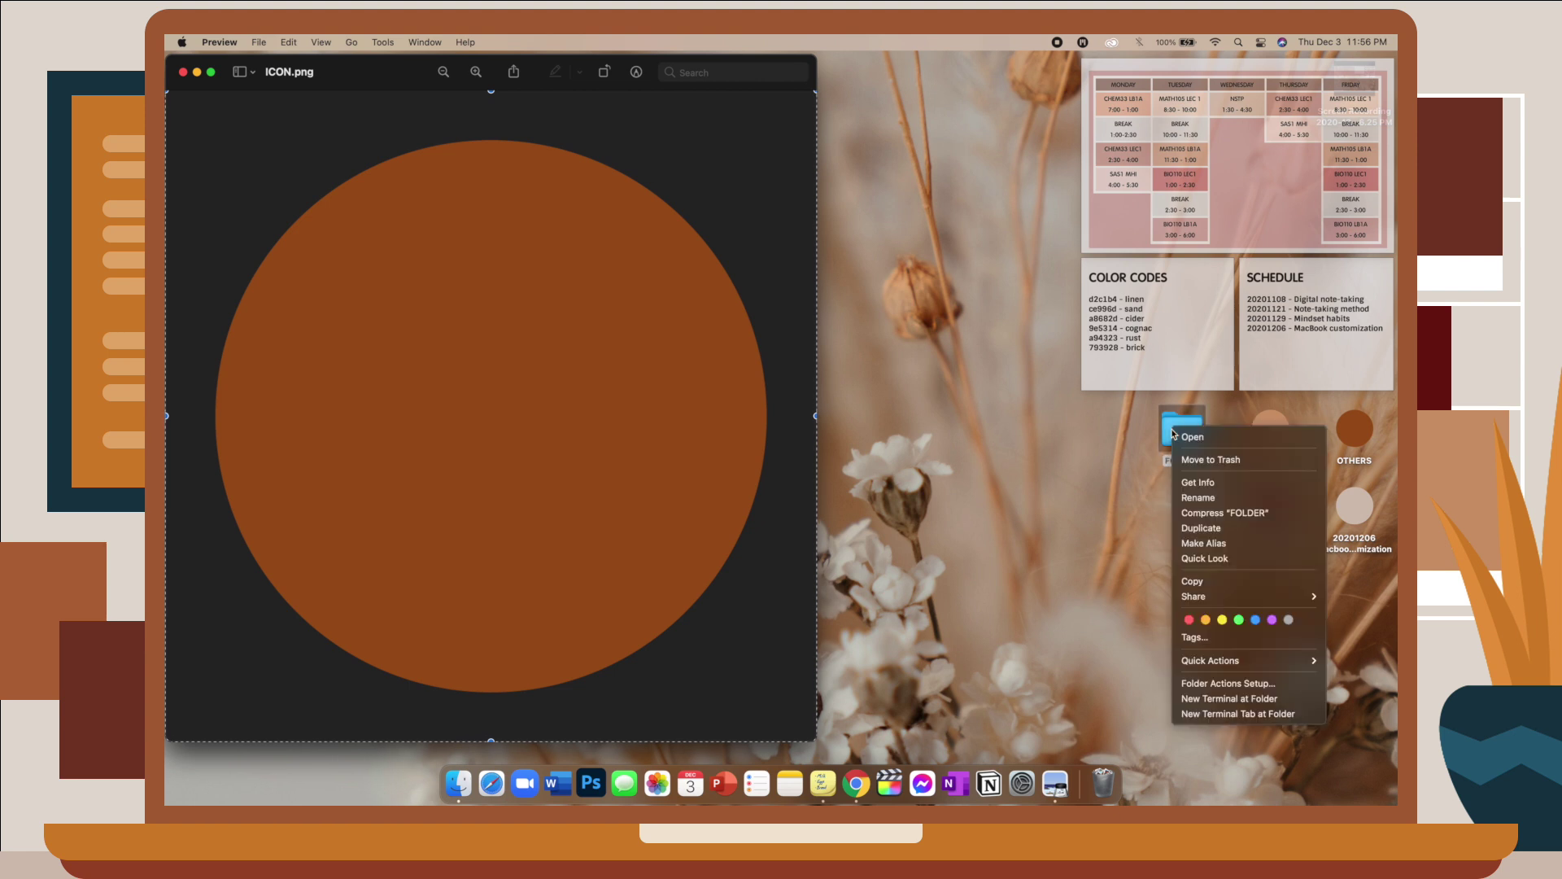
pyautogui.click(1191, 482)
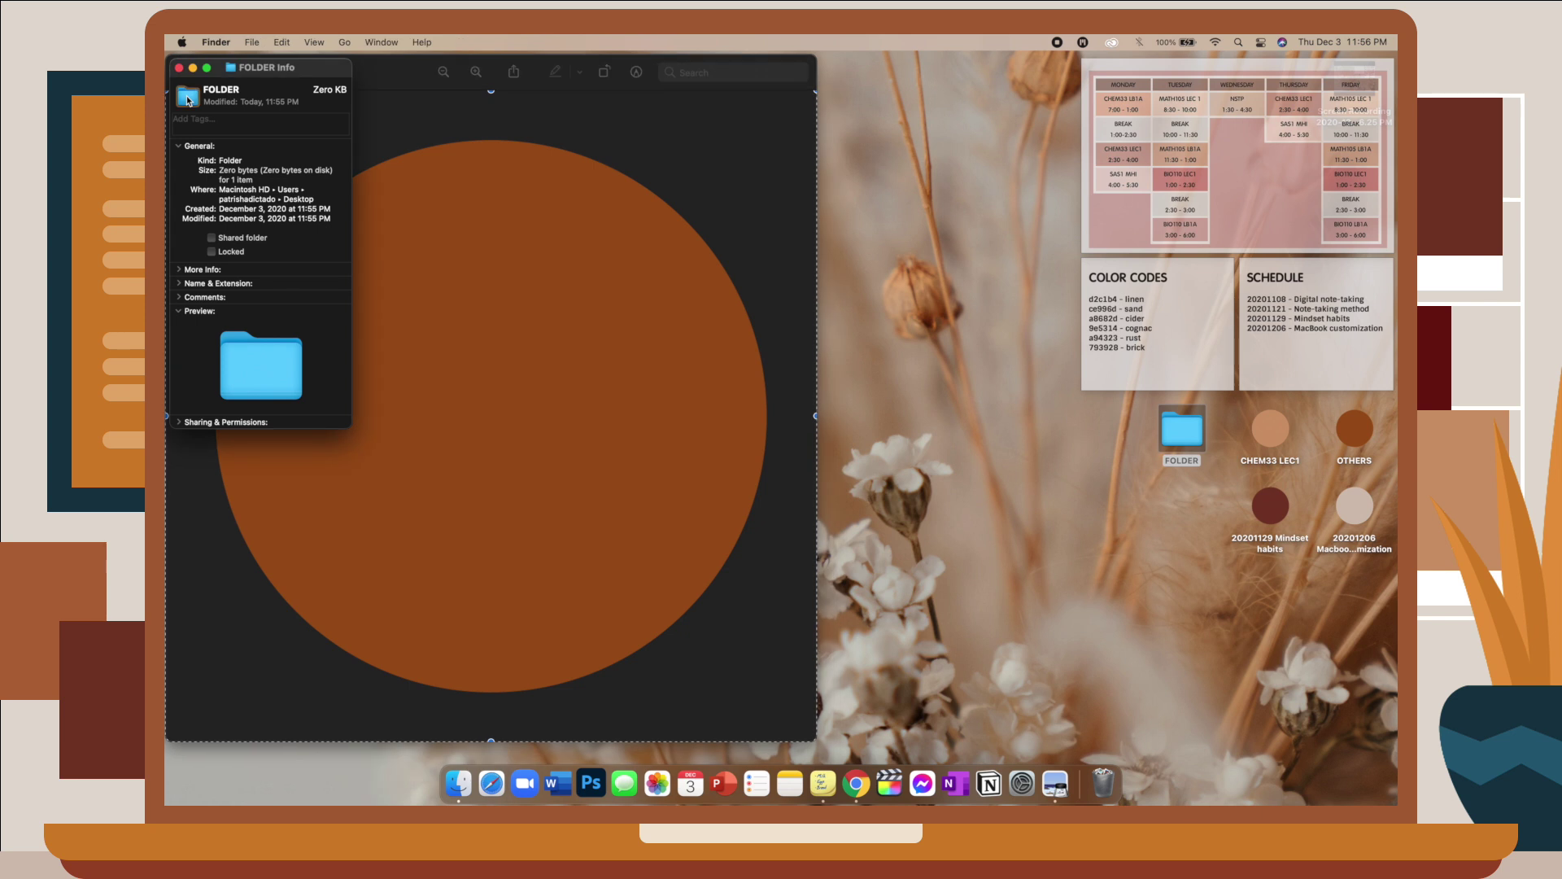
pyautogui.press('super+v')
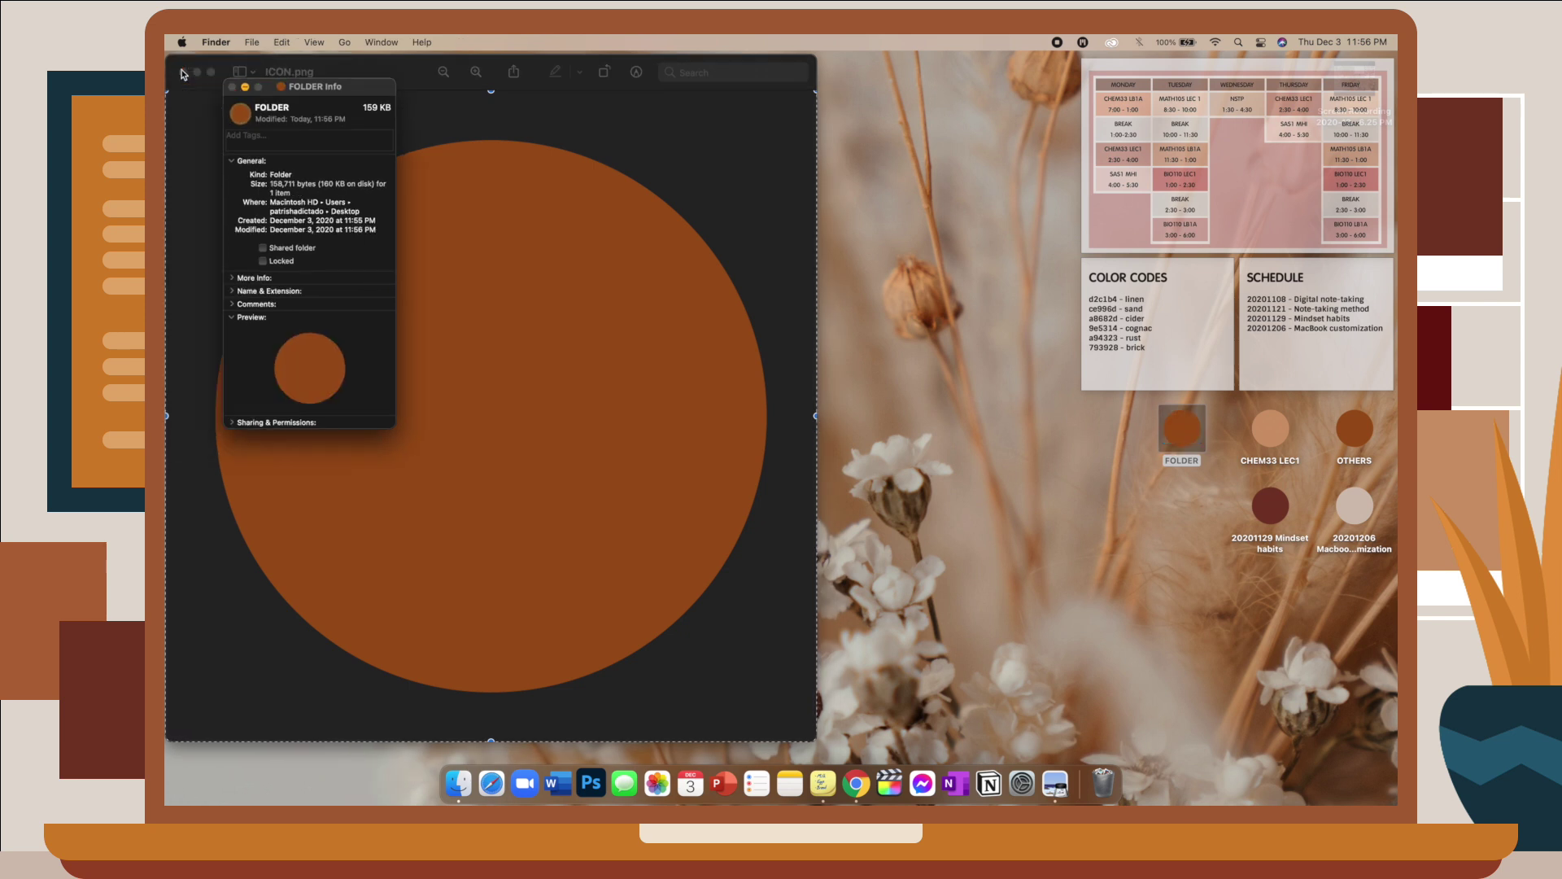
pyautogui.click(179, 68)
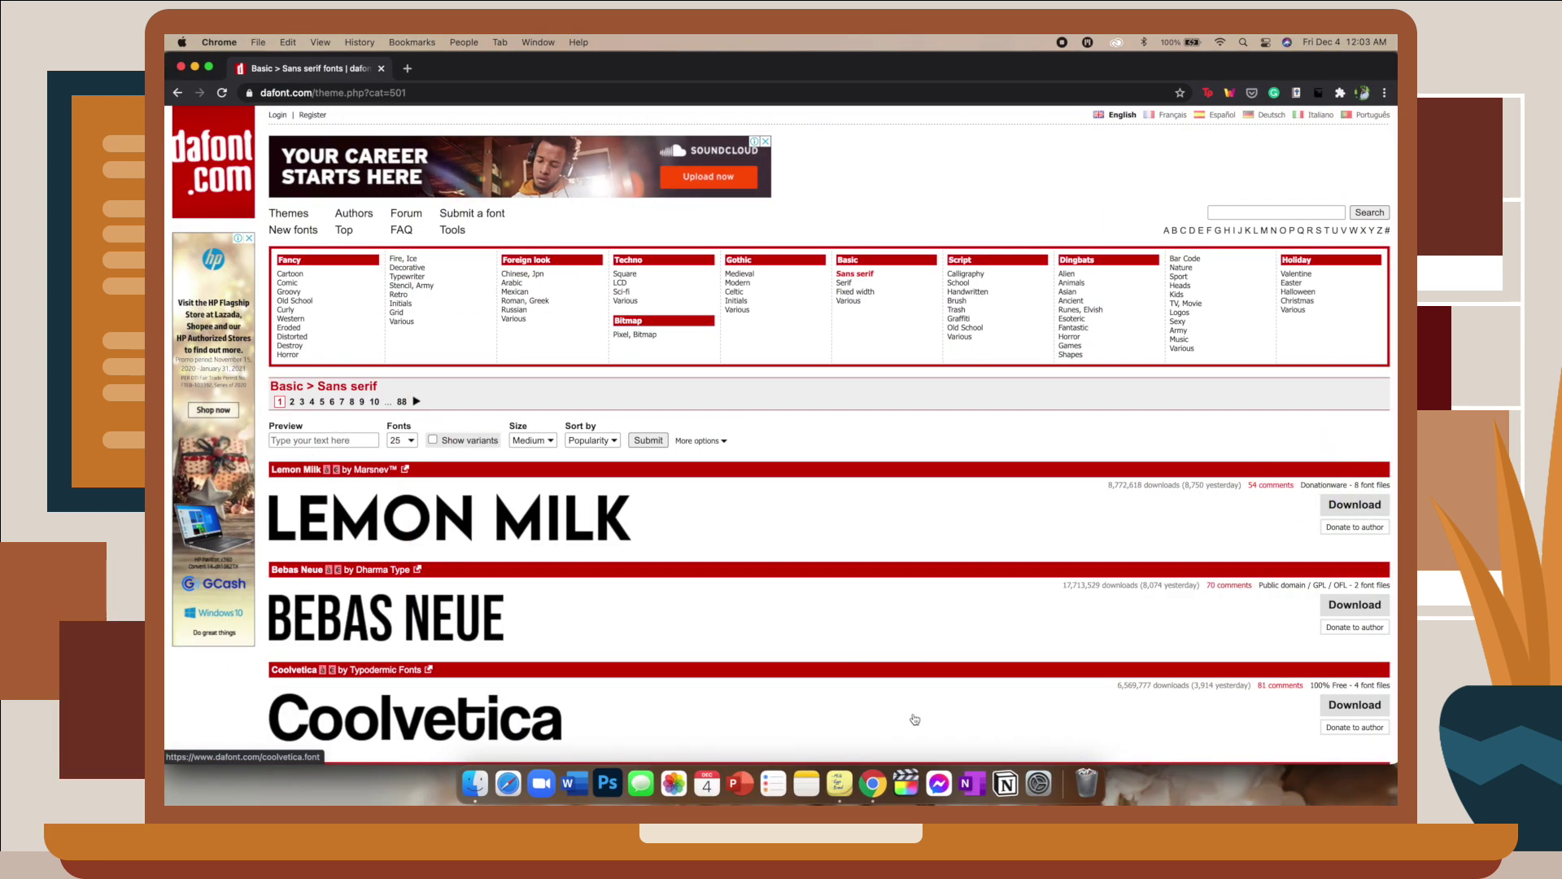
# - Scroll down the dafont Sans serif font list past Gobold to Comfortaa
pyautogui.scroll(-3, 914, 721)
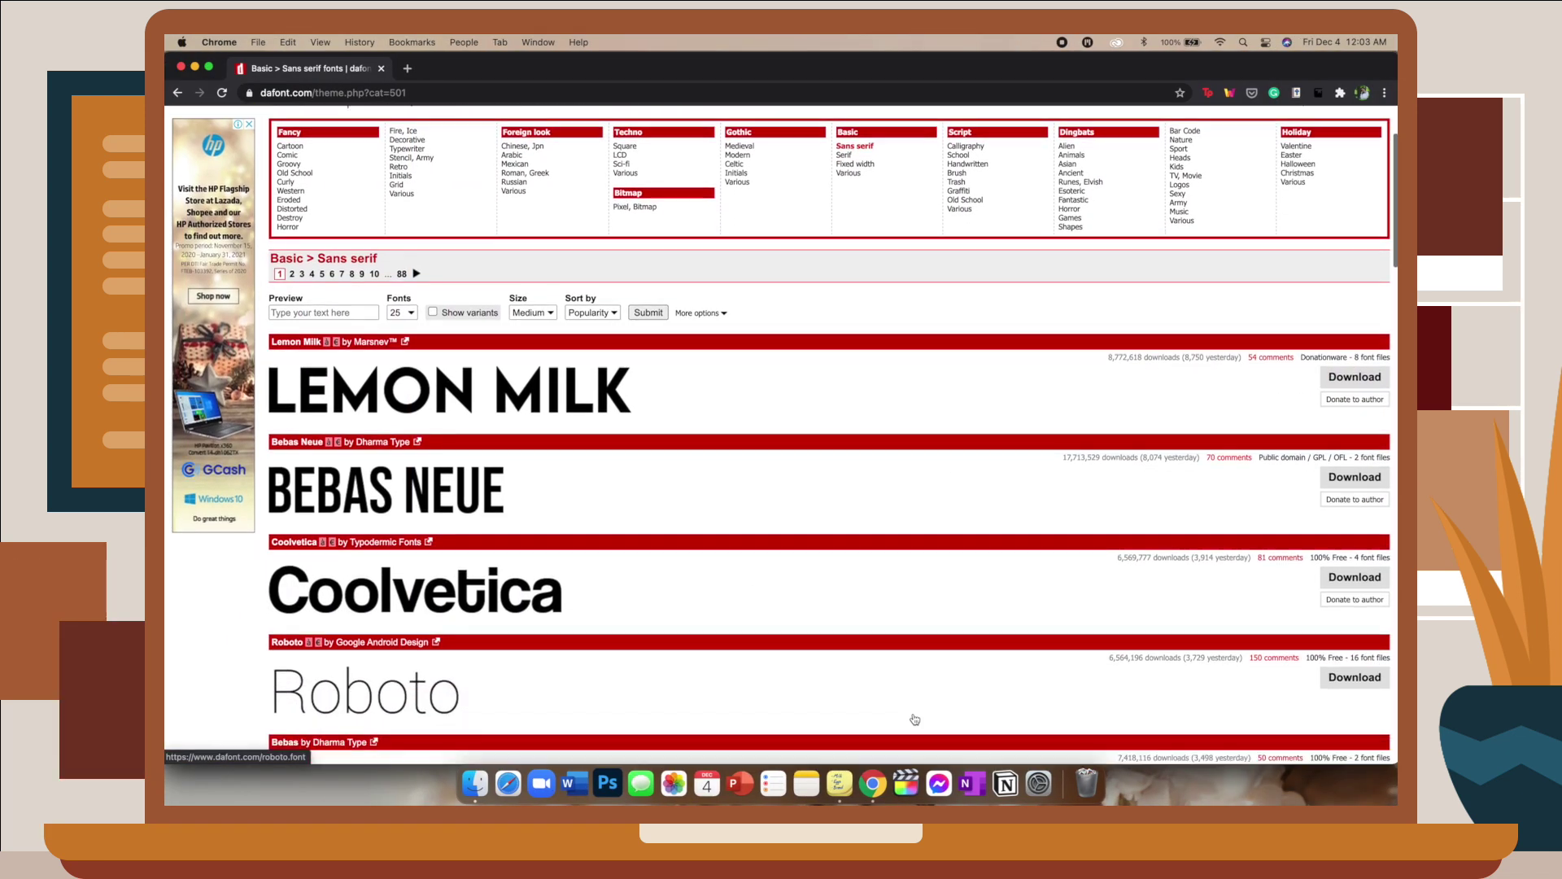
pyautogui.scroll(-5, 914, 719)
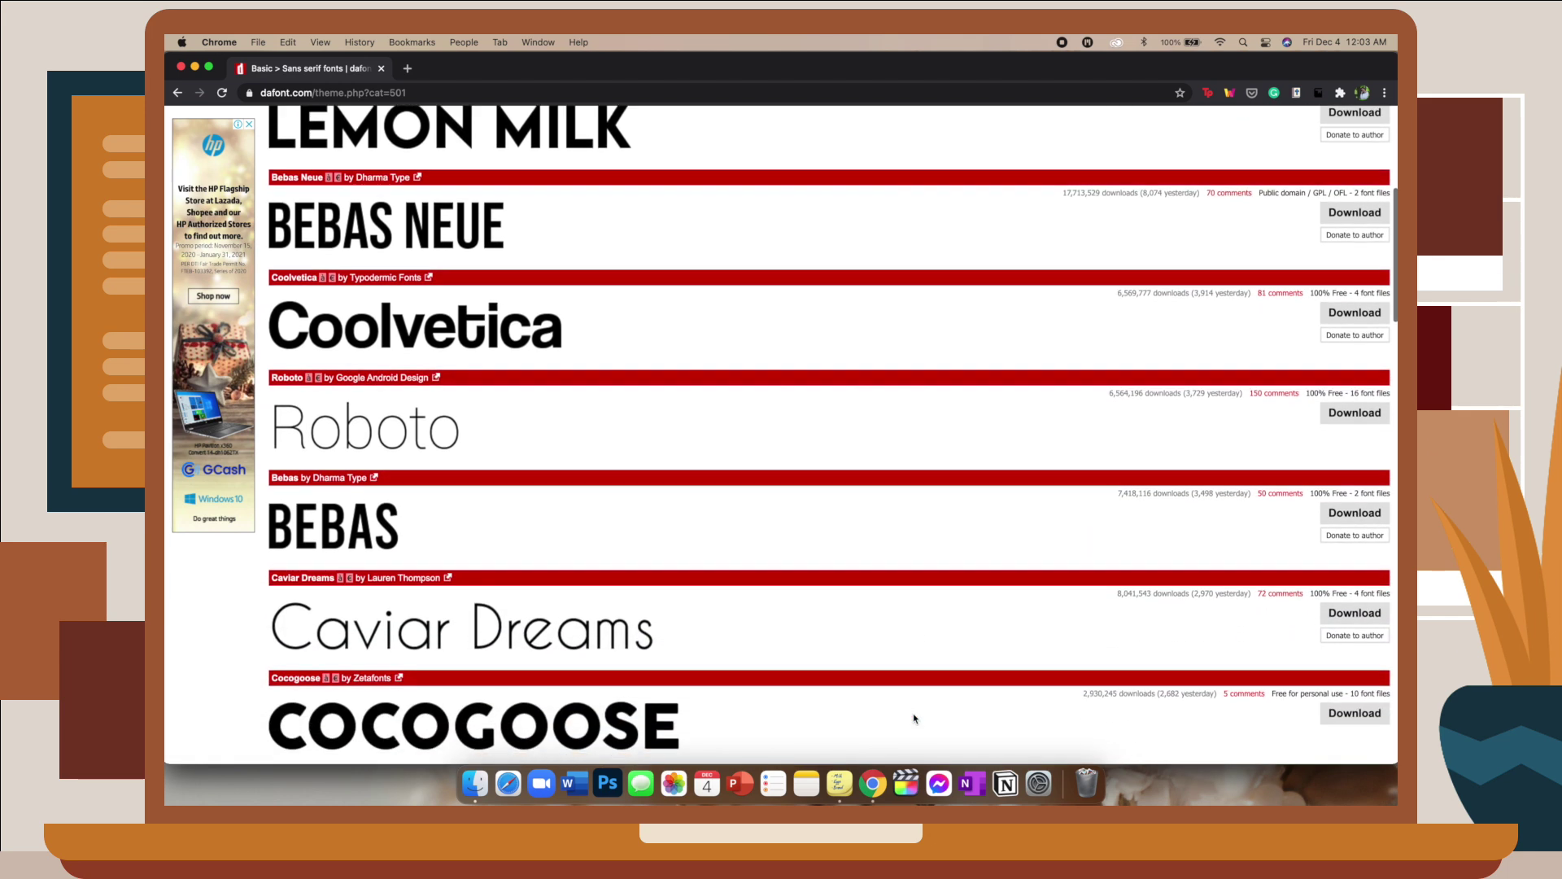
pyautogui.scroll(-5, 914, 719)
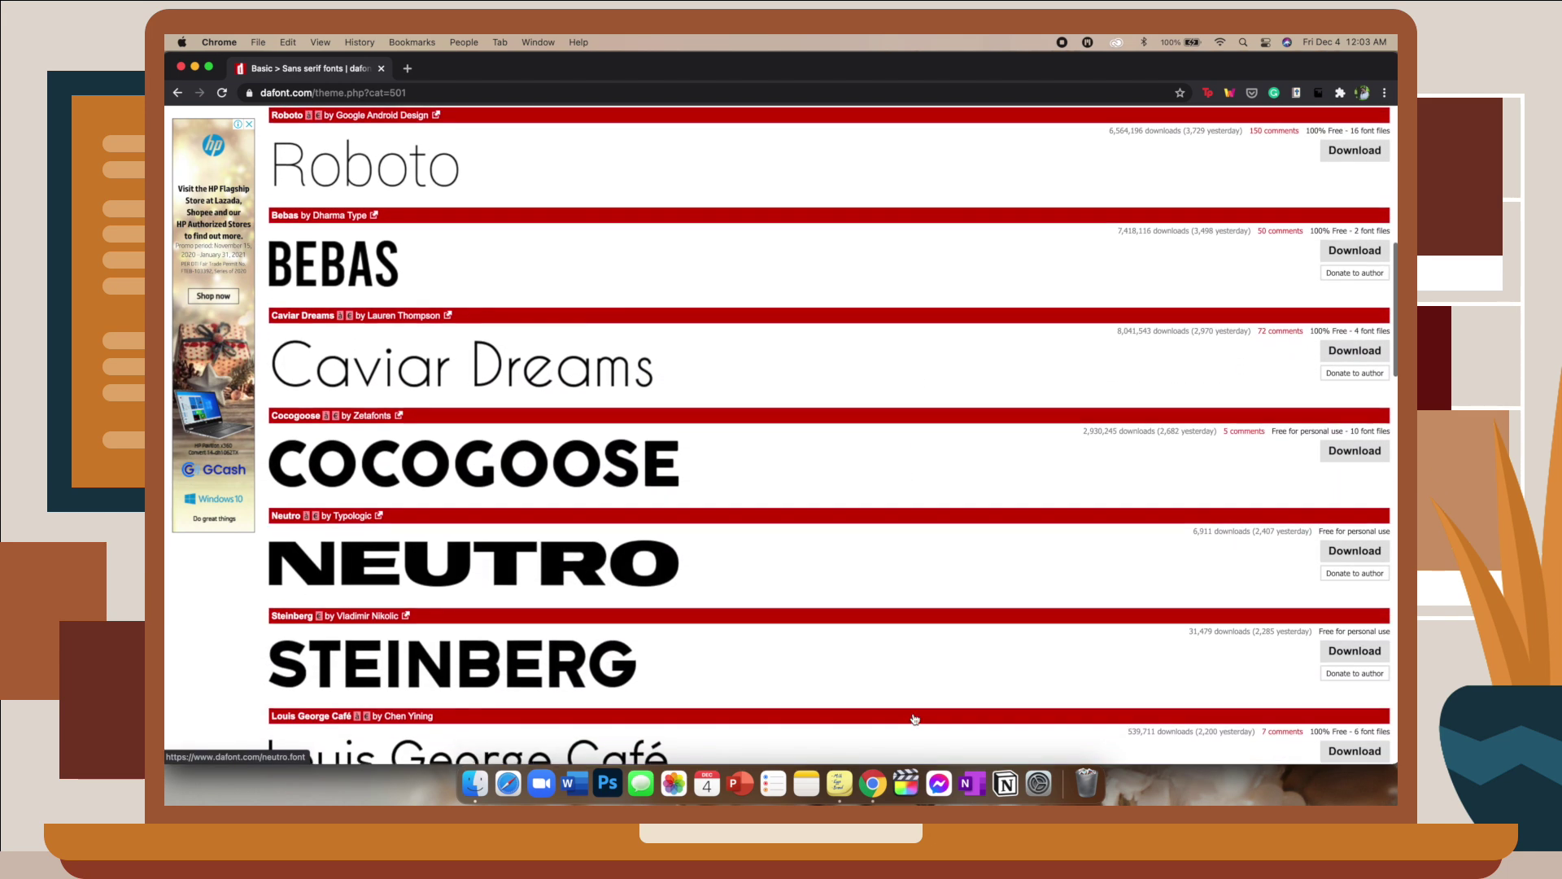
pyautogui.scroll(-5, 914, 720)
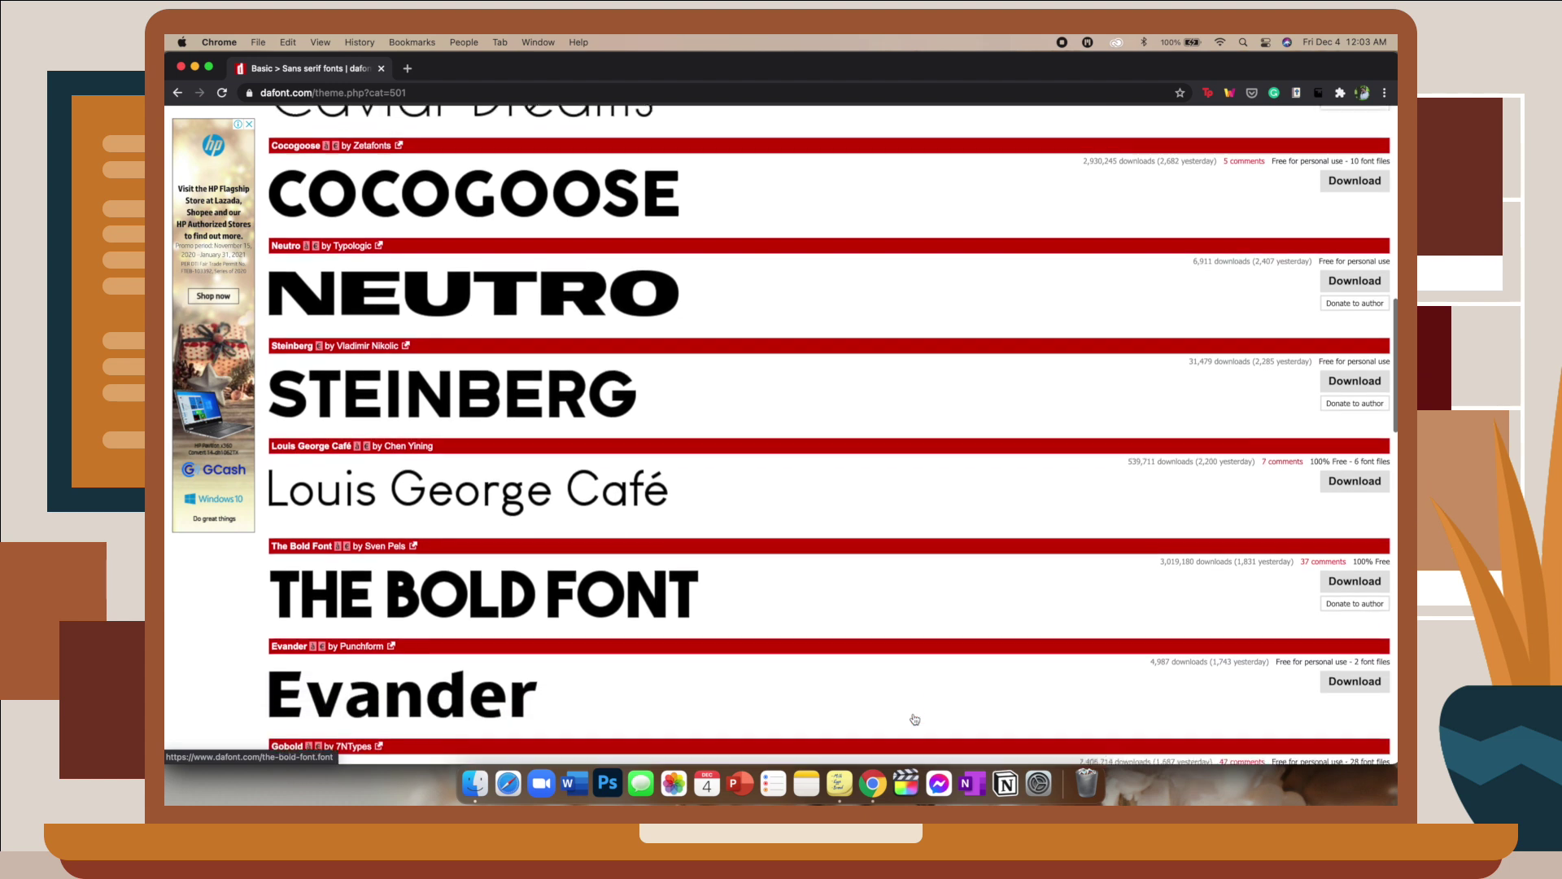
pyautogui.scroll(-4, 914, 719)
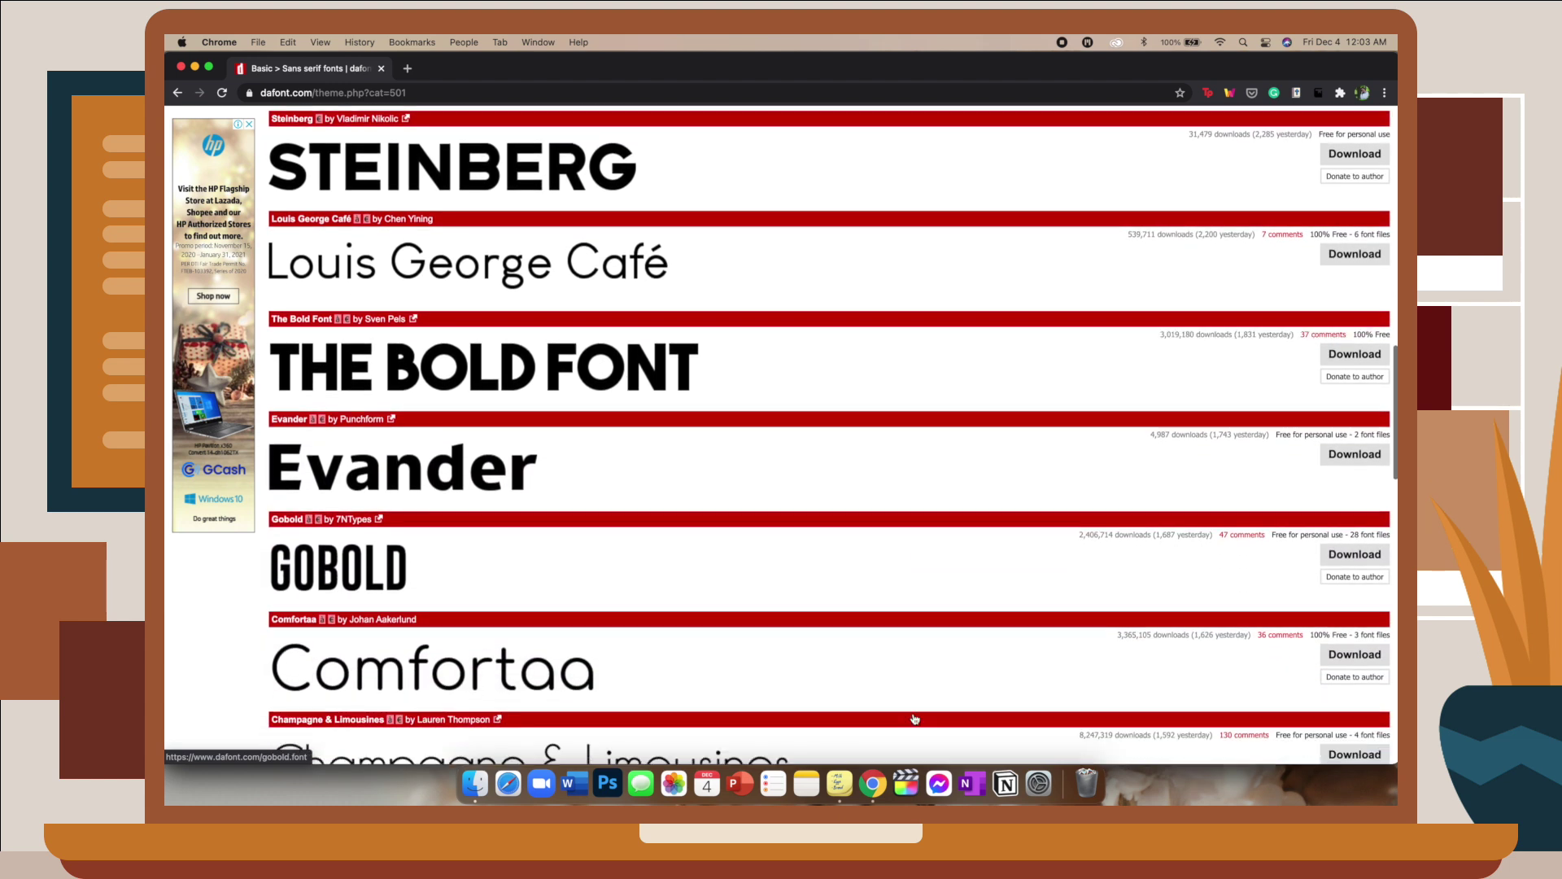
pyautogui.scroll(-3, 914, 719)
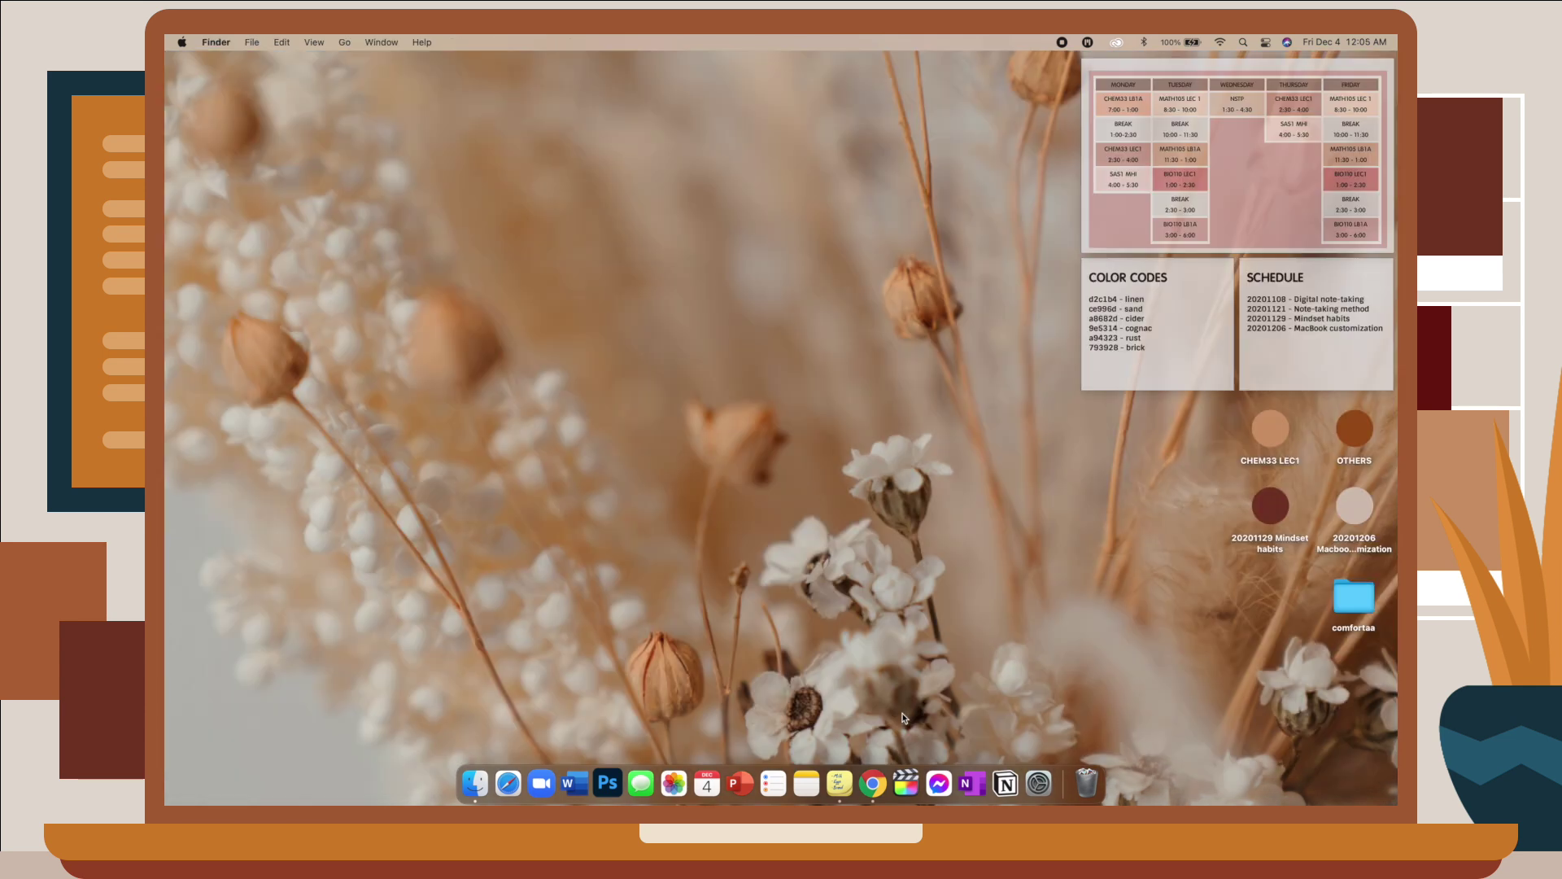
# - Launch Font Book via Spotlight and add the fonts in the Desktop comfortaa folder
pyautogui.press('super+space')
pyautogui.write('fo')
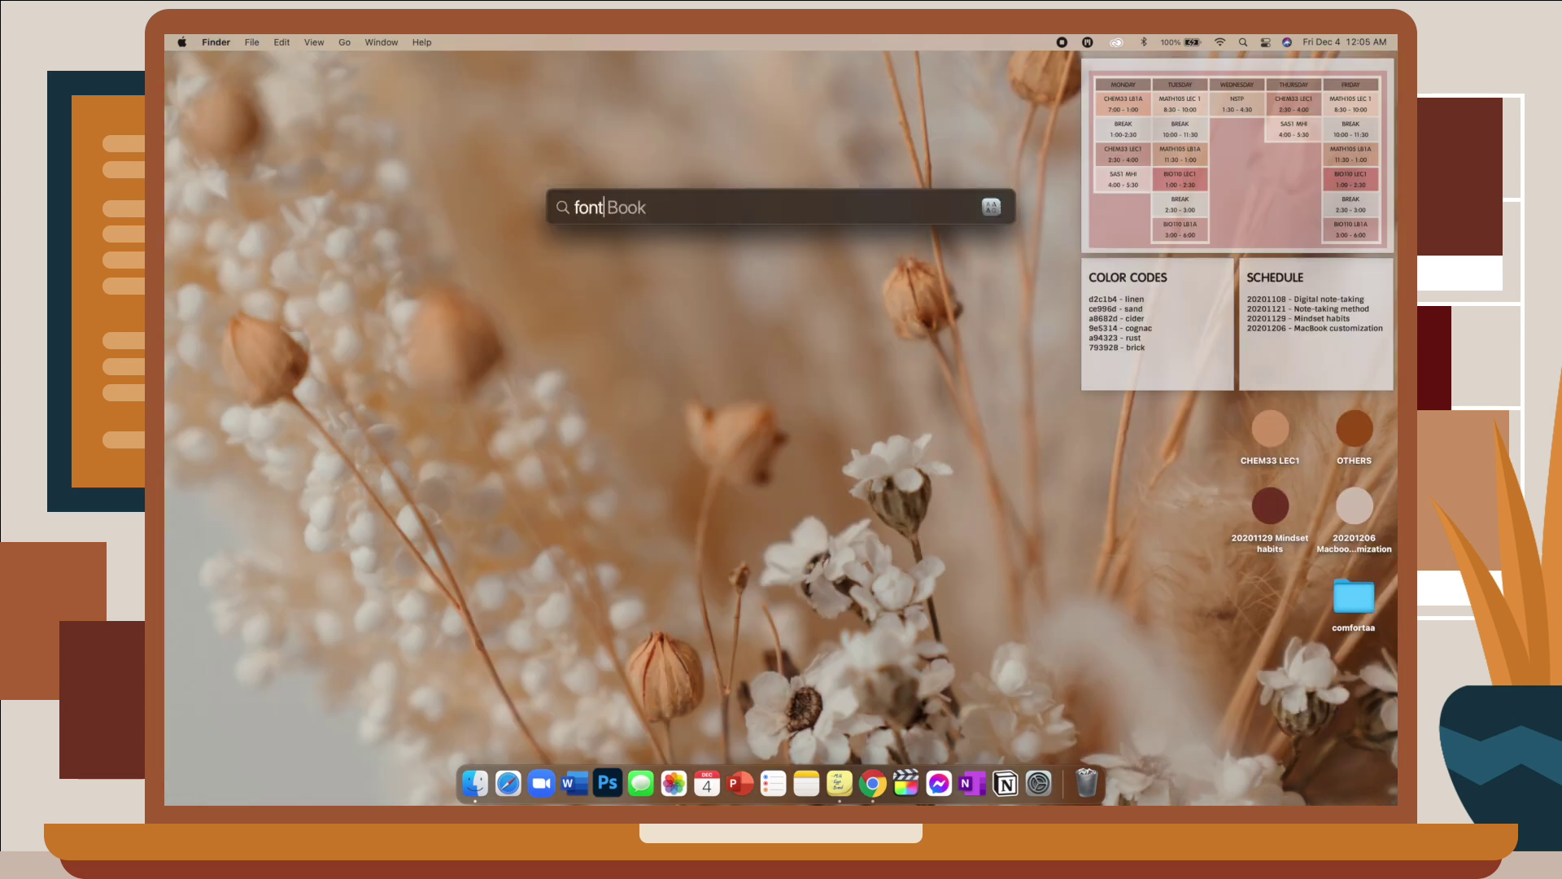
pyautogui.press('Return')
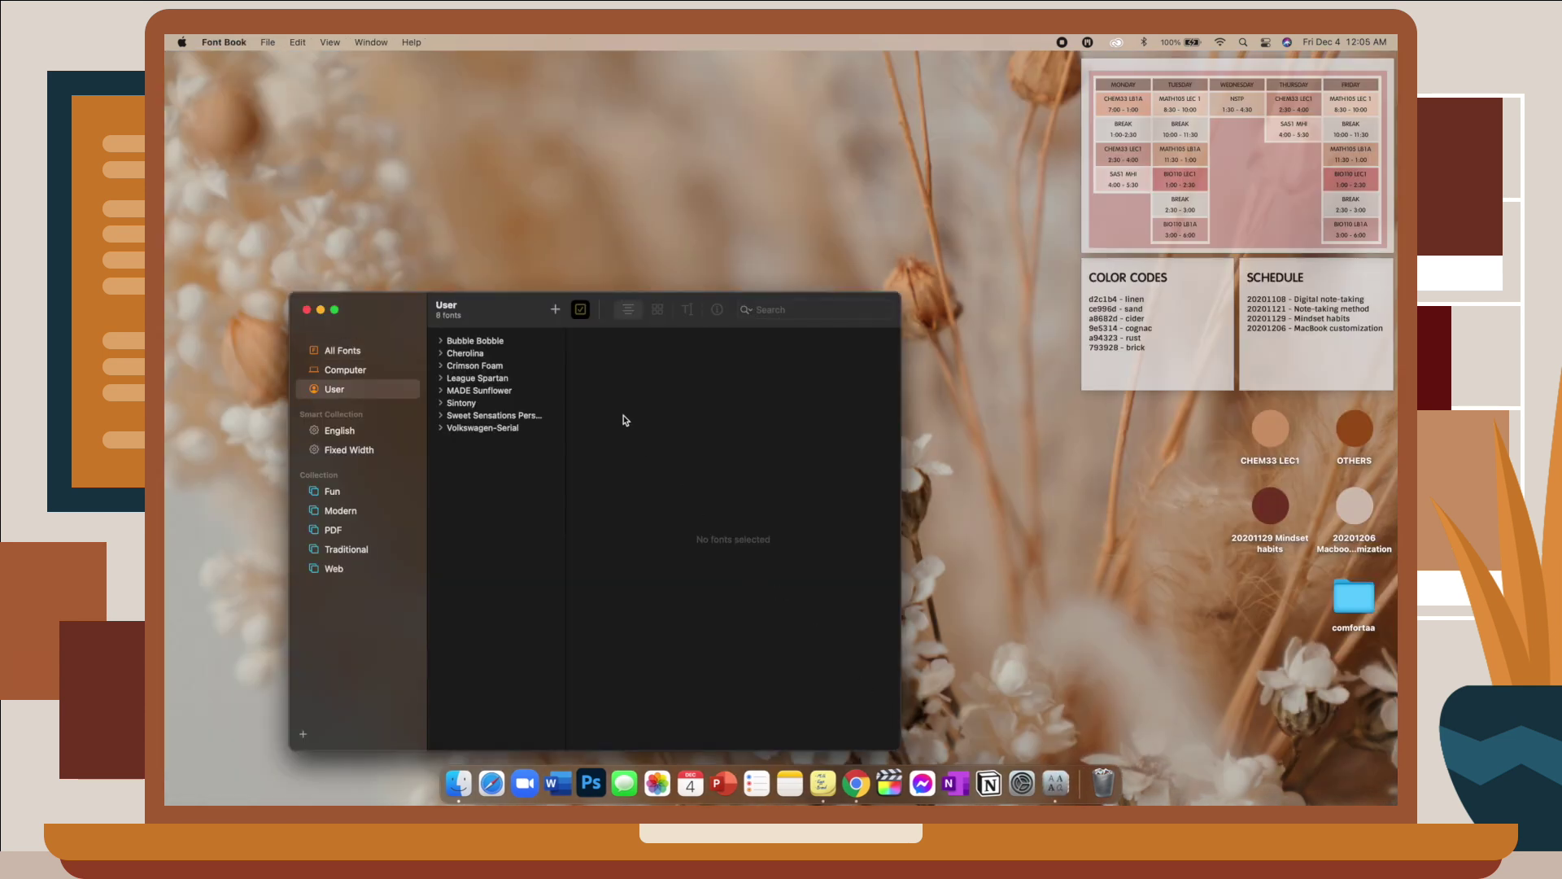
pyautogui.click(556, 310)
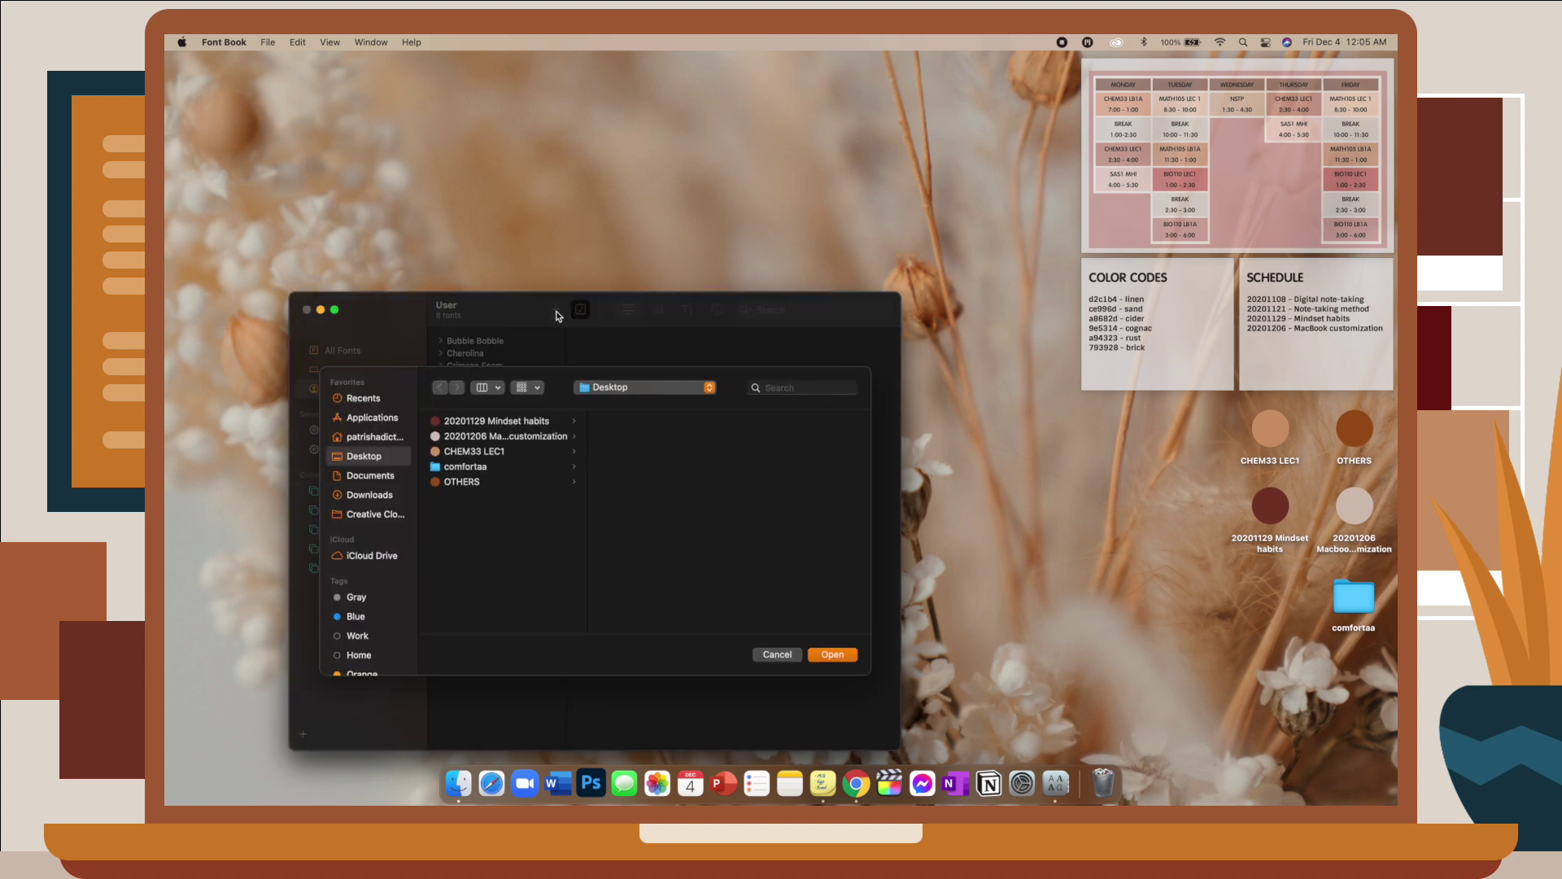
pyautogui.click(478, 469)
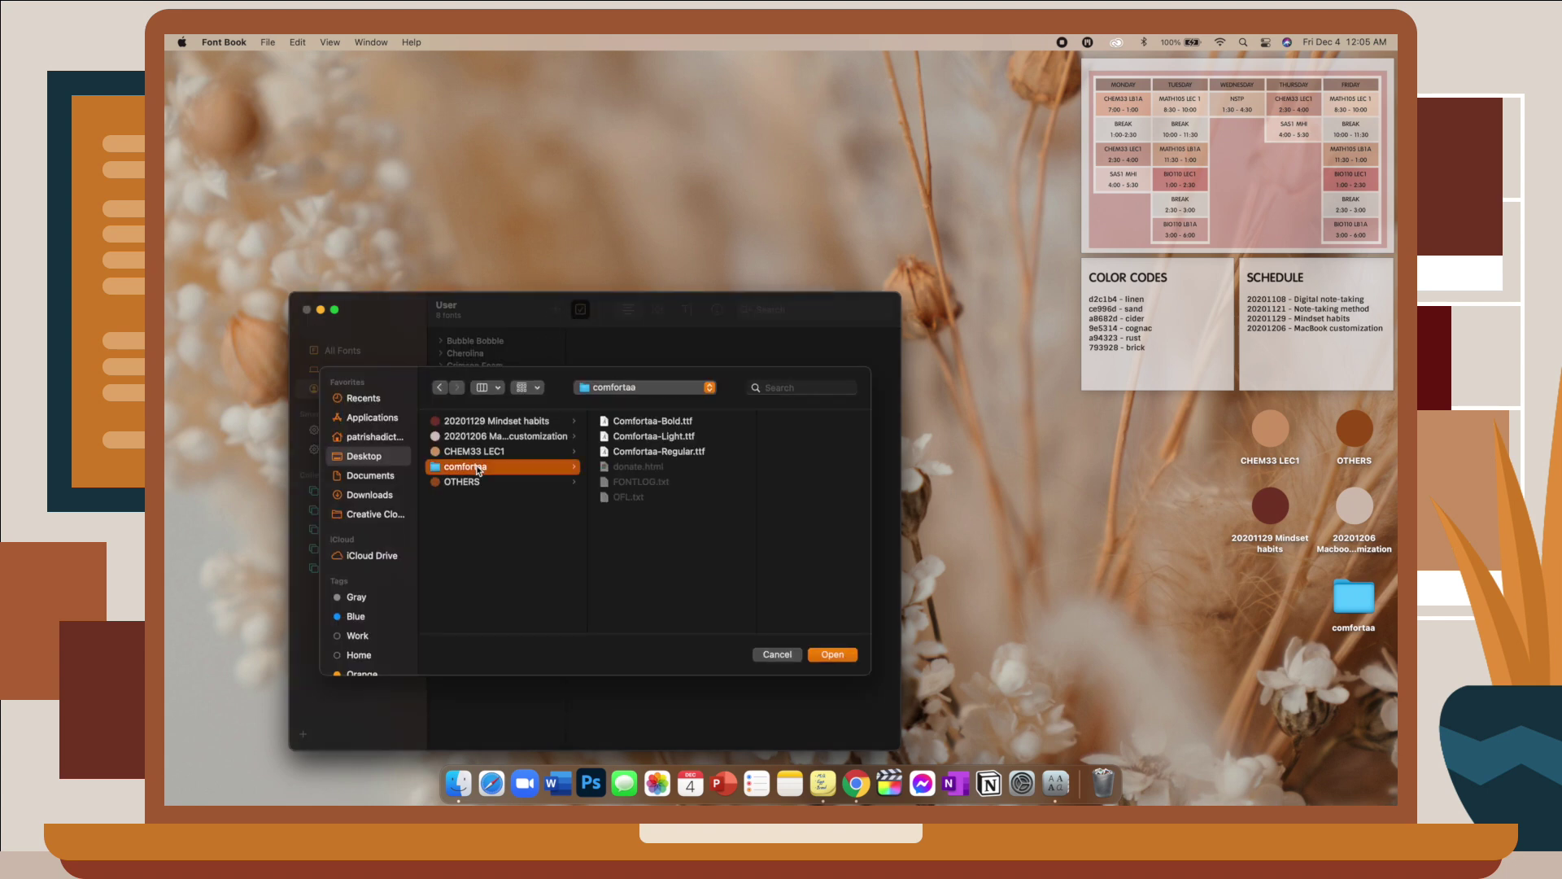
pyautogui.press('Return')
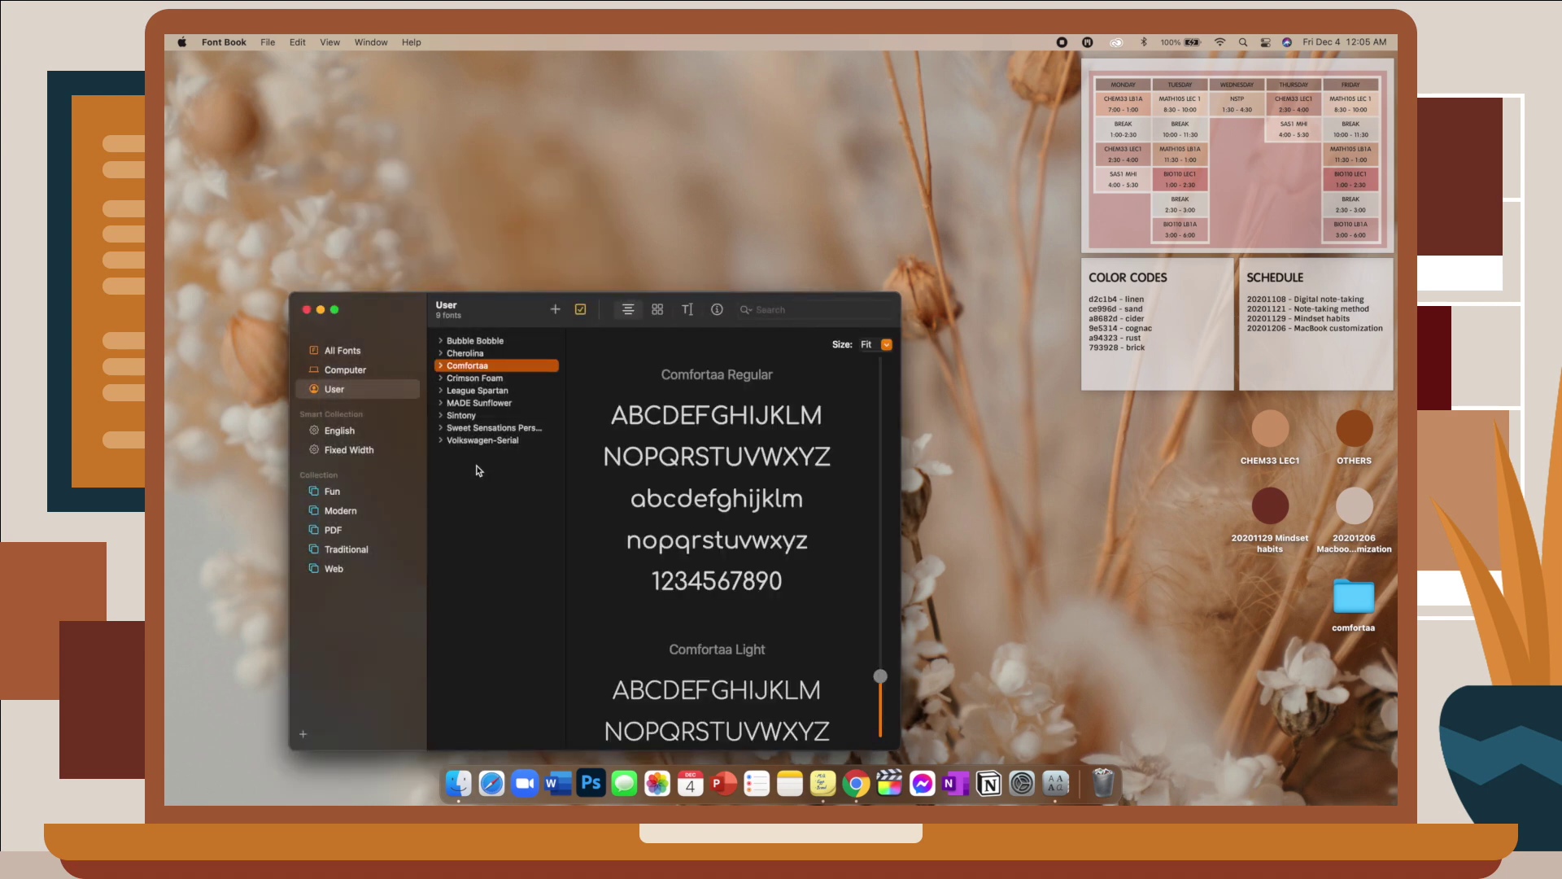